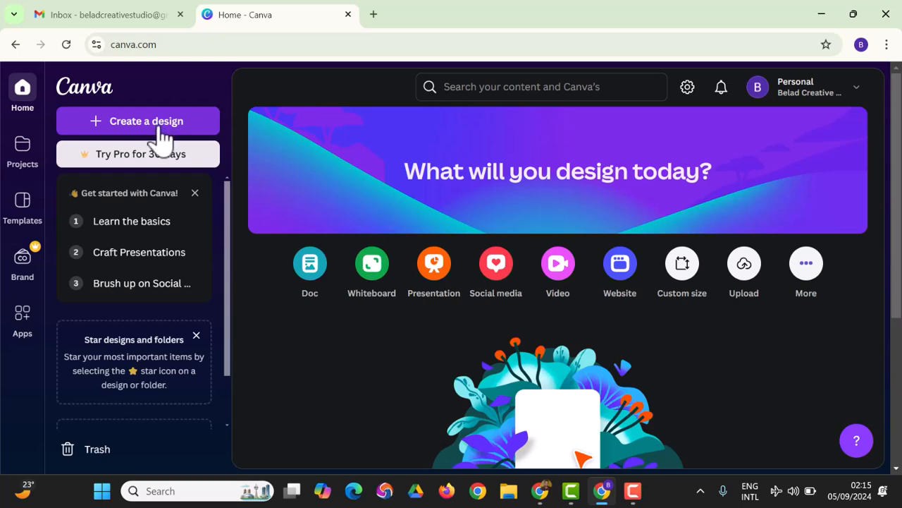
Create a new 1080 × 1080 px Social Media design from a 'Social Media' search.
click(159, 130)
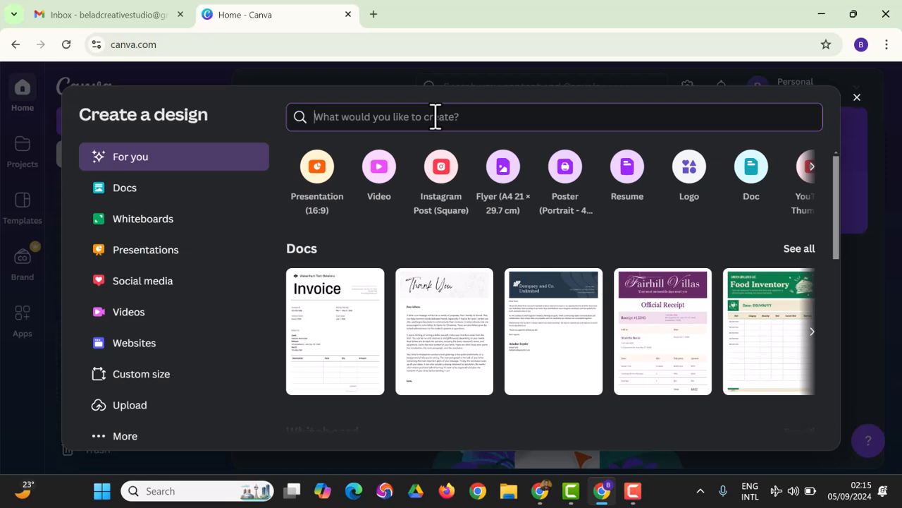
text(Social Media)
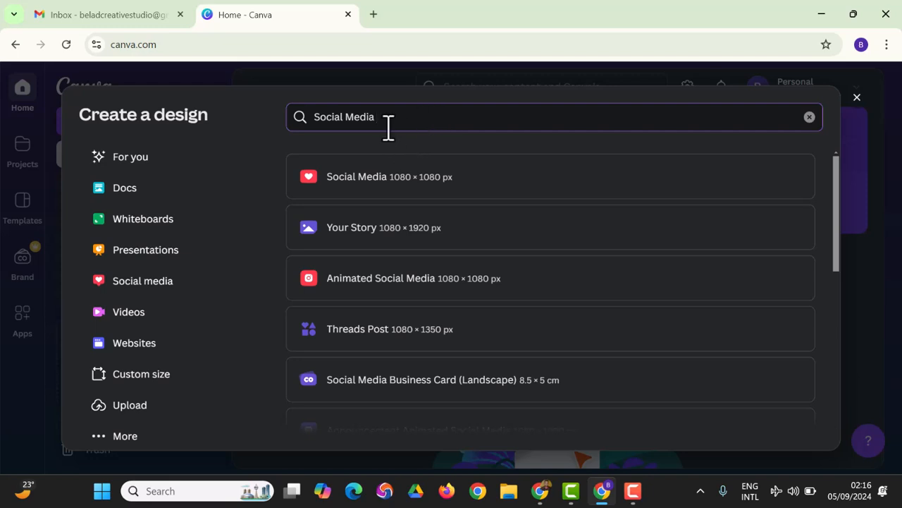
click(380, 186)
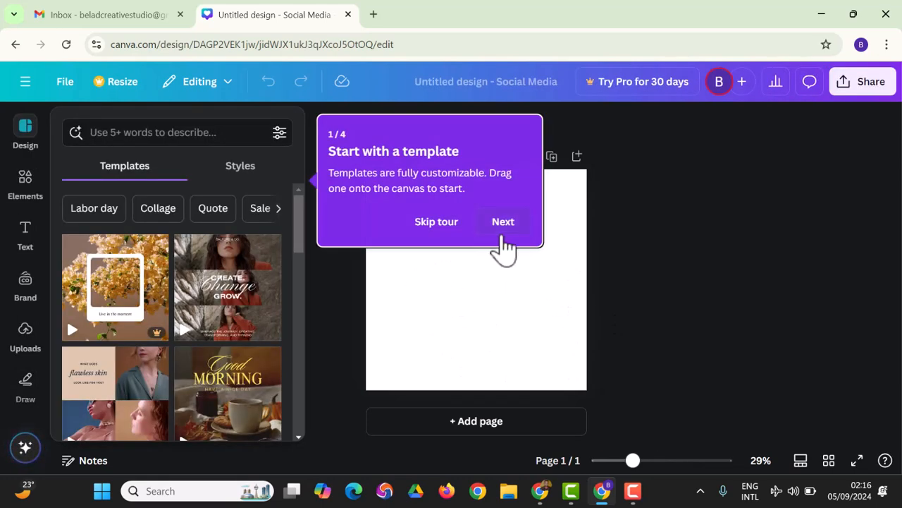
Skip the tour, zoom the canvas slightly, and scroll the Design templates to Unleash the Night.
click(449, 223)
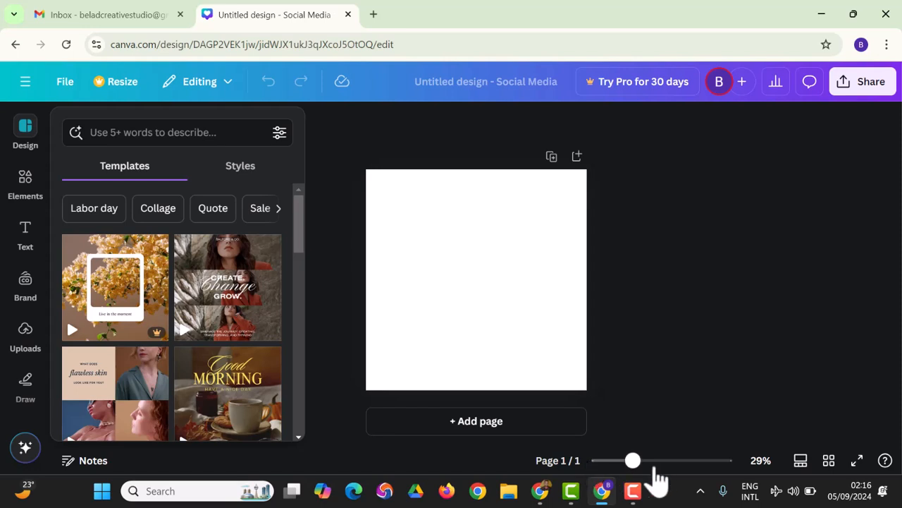
mouse_move(634, 467)
mouse_down()
mouse_move(662, 482)
mouse_move(733, 476)
mouse_move(705, 459)
mouse_move(665, 455)
mouse_move(642, 465)
mouse_up()
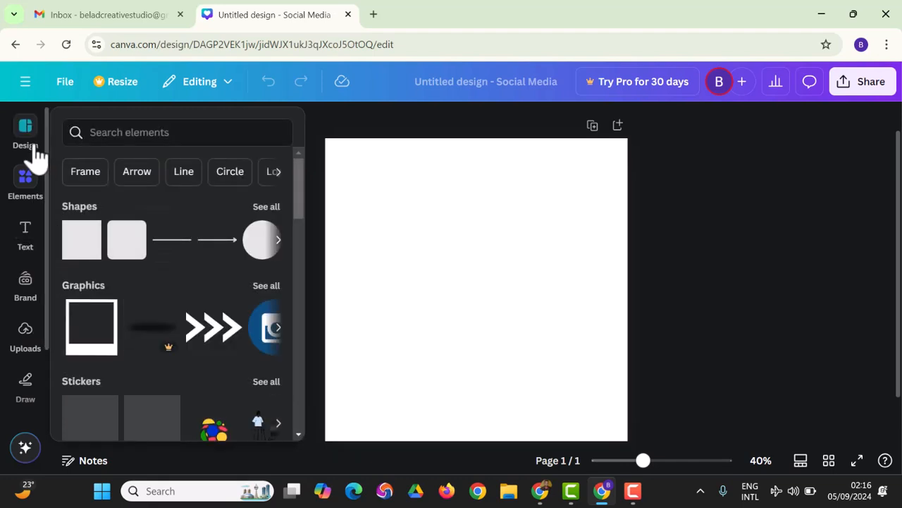
click(29, 144)
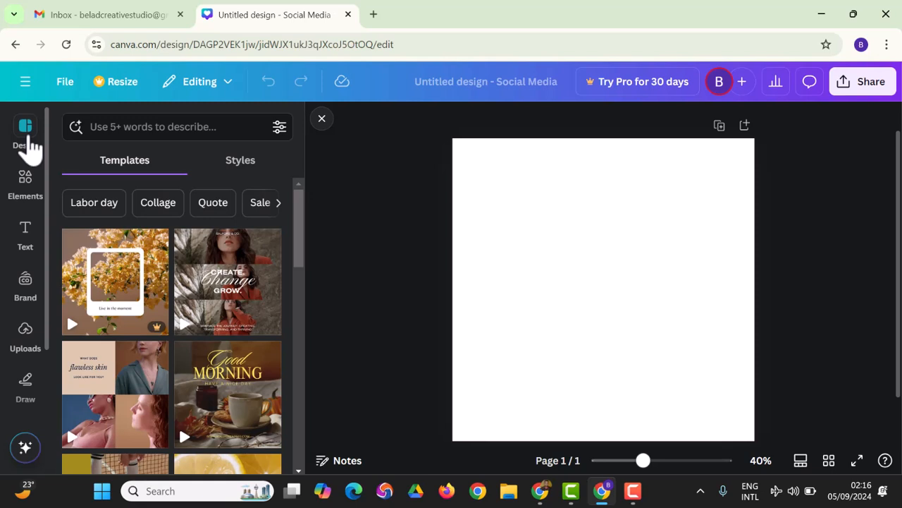
scroll(204, 288, down, 1)
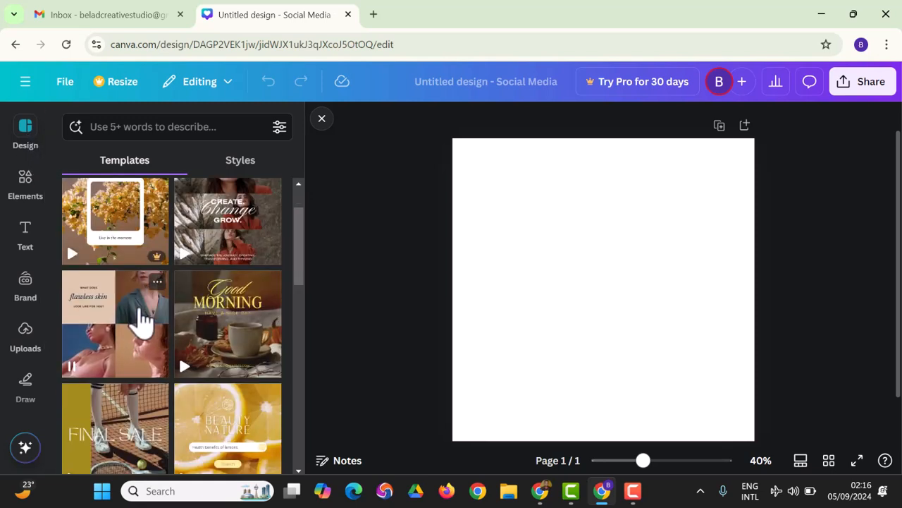
scroll(232, 334, down, 3)
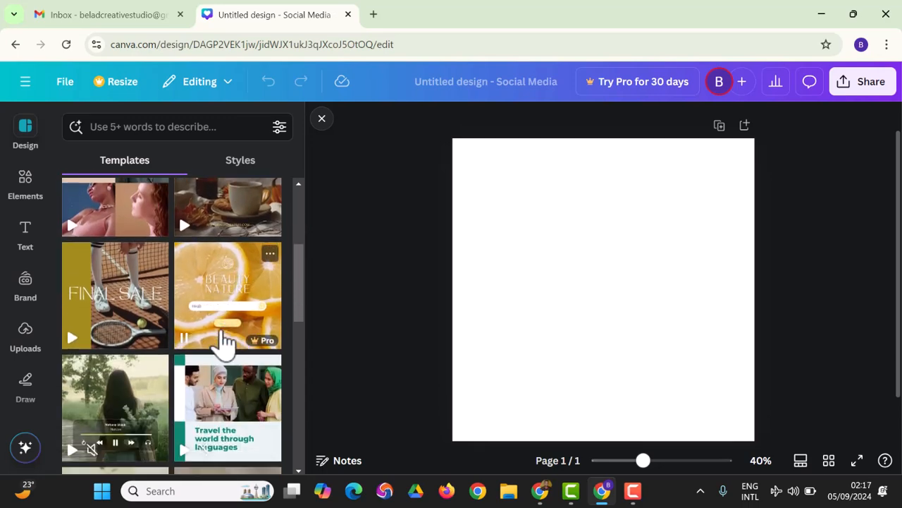
scroll(225, 332, down, 4)
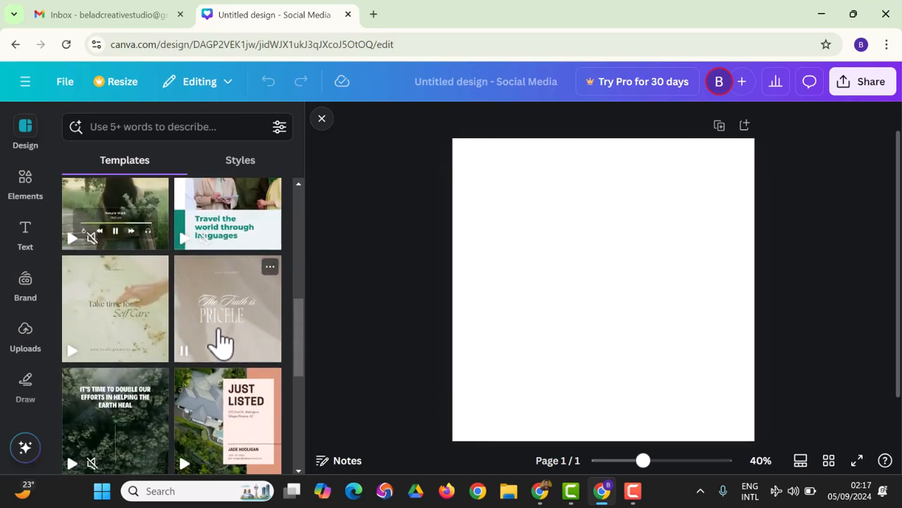
scroll(226, 344, down, 5)
scroll(220, 344, down, 6)
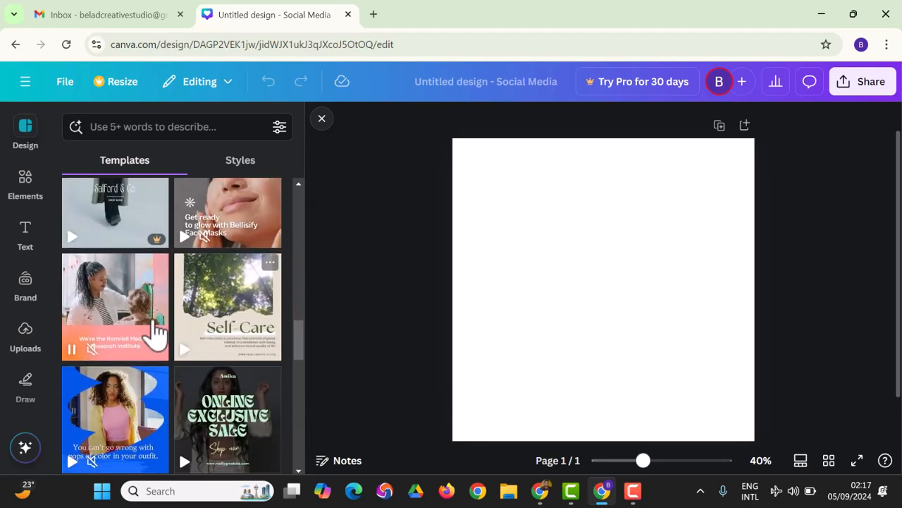
scroll(176, 342, down, 3)
scroll(185, 349, down, 3)
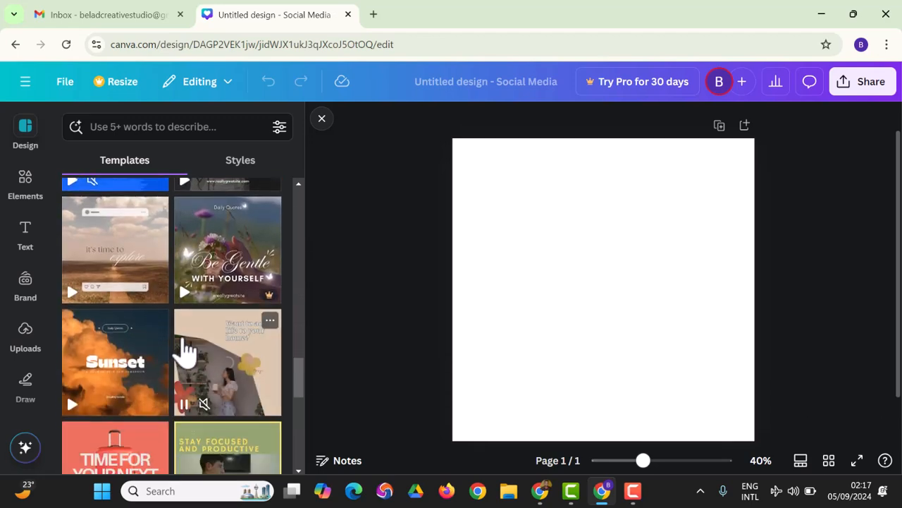
scroll(185, 349, down, 5)
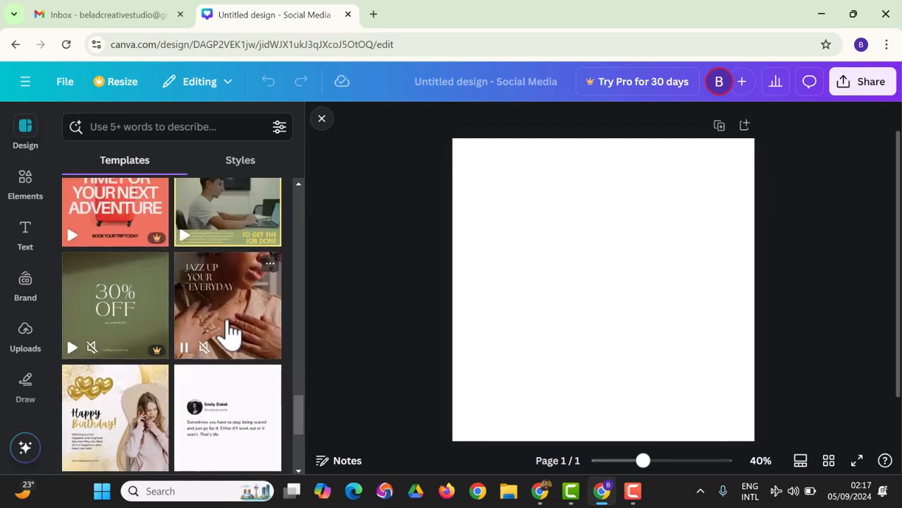
scroll(227, 342, down, 3)
scroll(181, 345, down, 4)
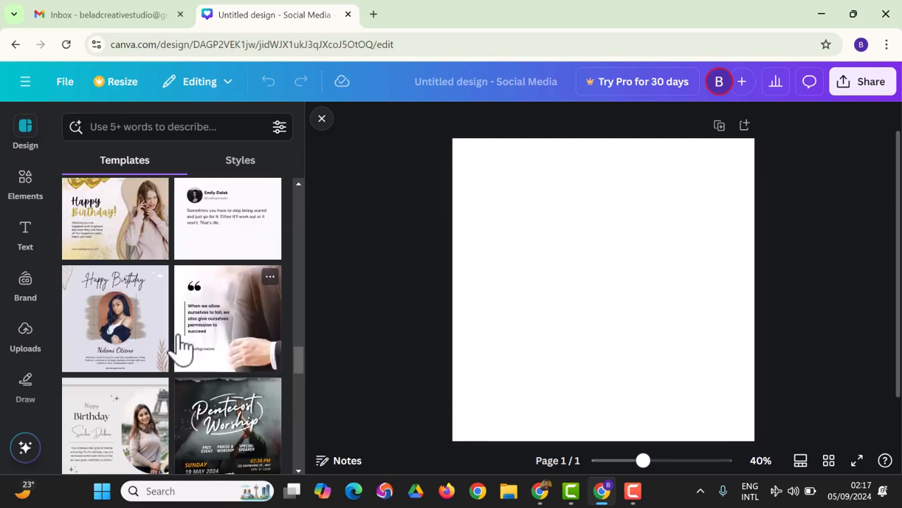
scroll(169, 342, down, 3)
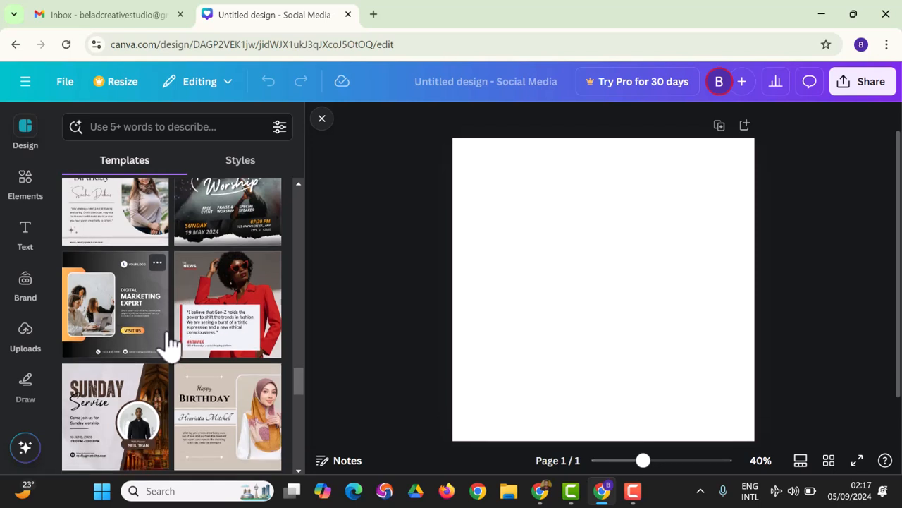
scroll(169, 342, down, 4)
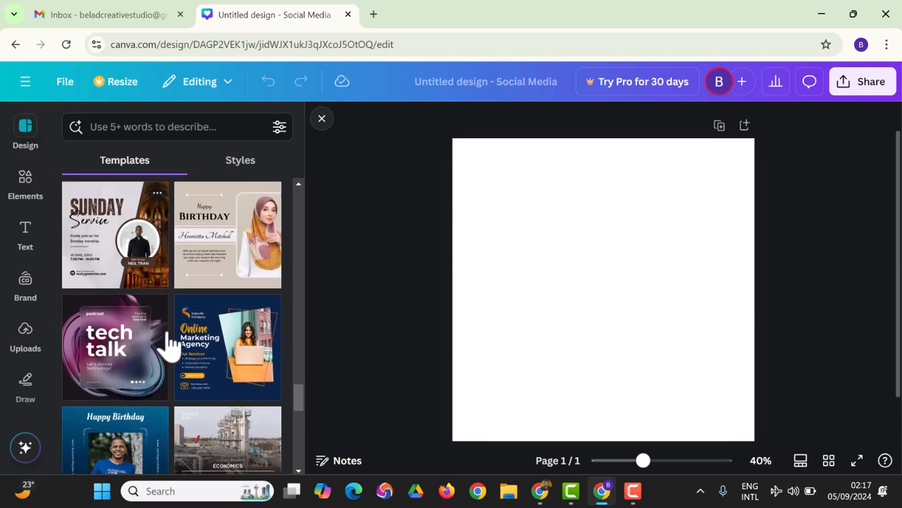
scroll(169, 344, down, 3)
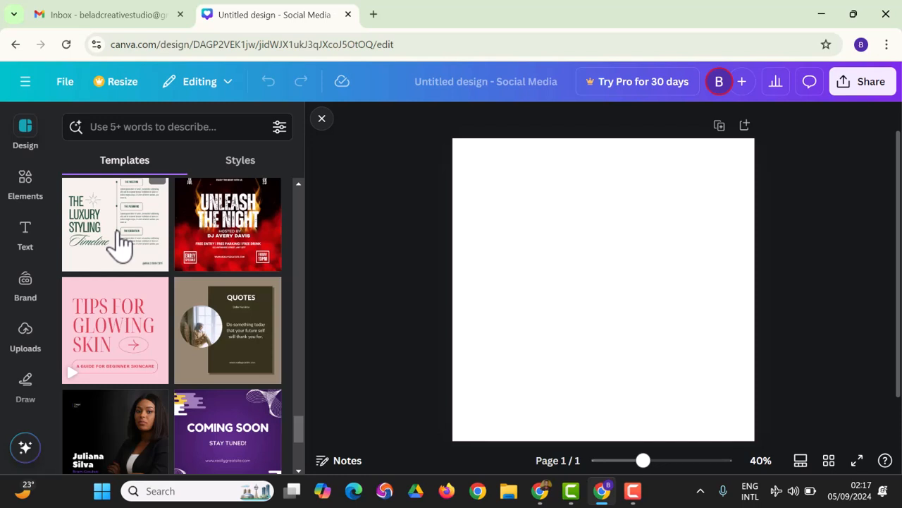
scroll(260, 268, up, 1)
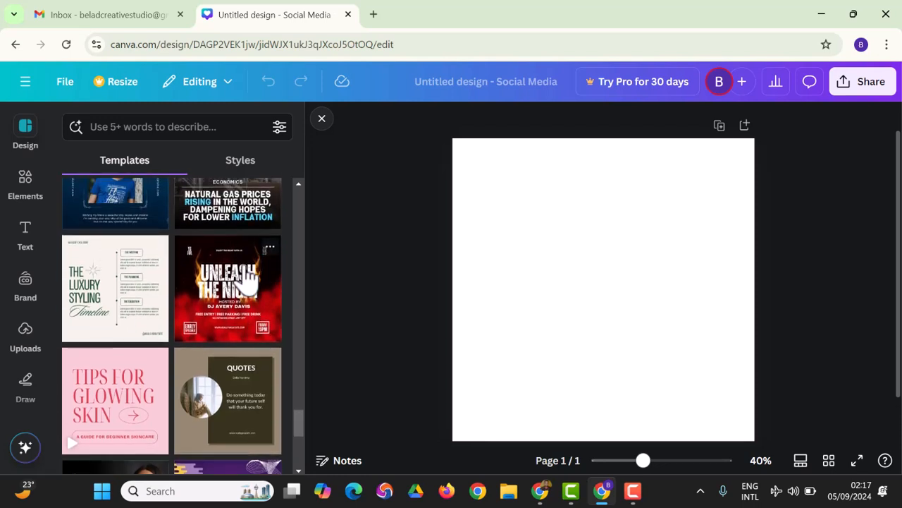
Apply the Unleash the Night template, then inspect its fiery background, heading and purple line.
click(227, 311)
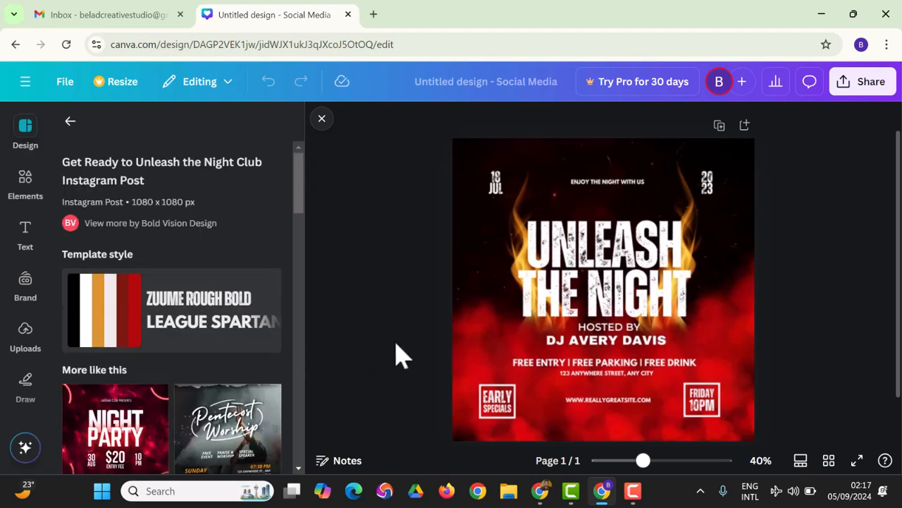
click(502, 356)
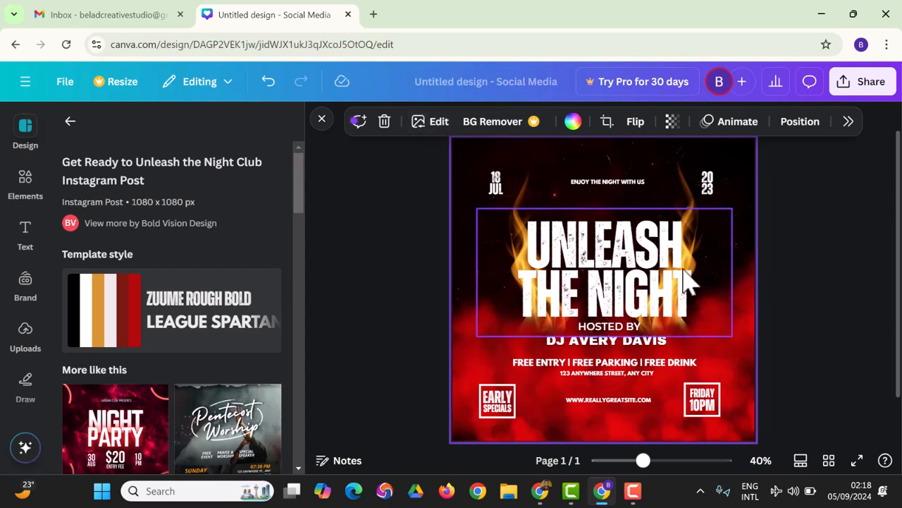
click(608, 282)
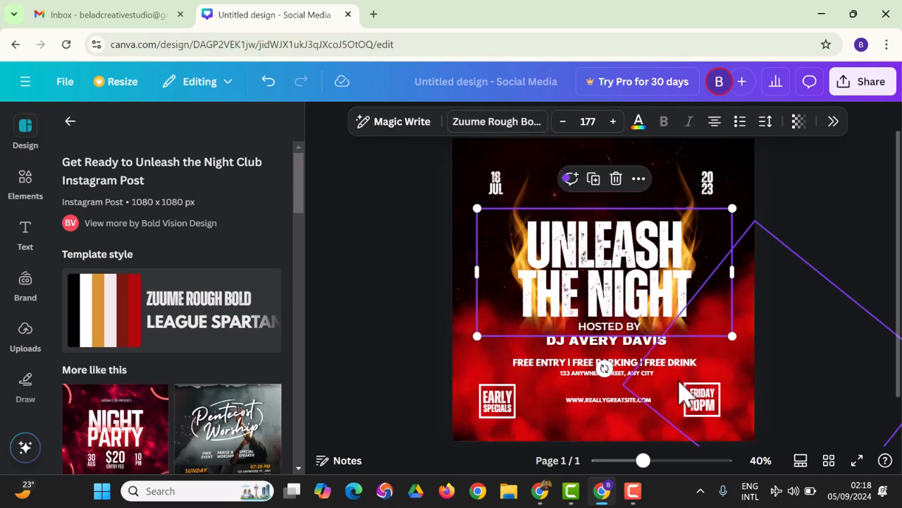
click(755, 383)
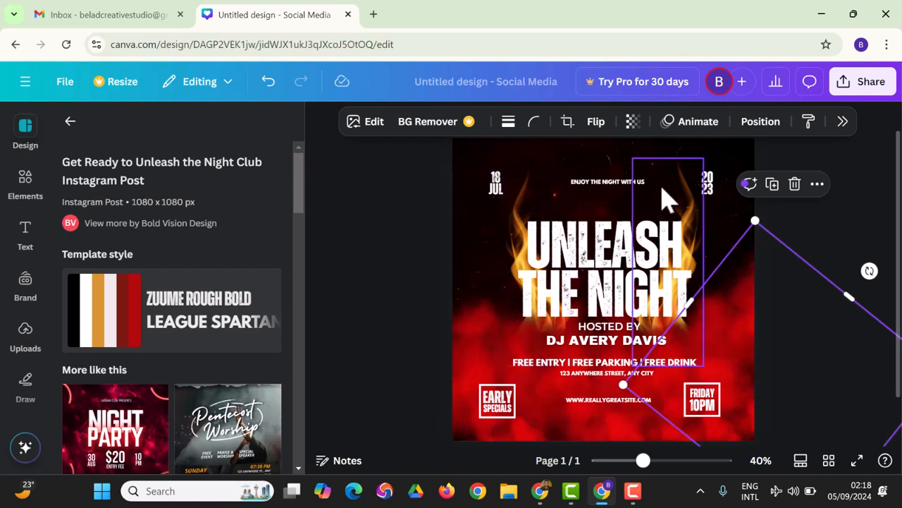
Enlarge the ENJOY THE NIGHT WITH US text to size 18 and show its text colour options.
click(633, 183)
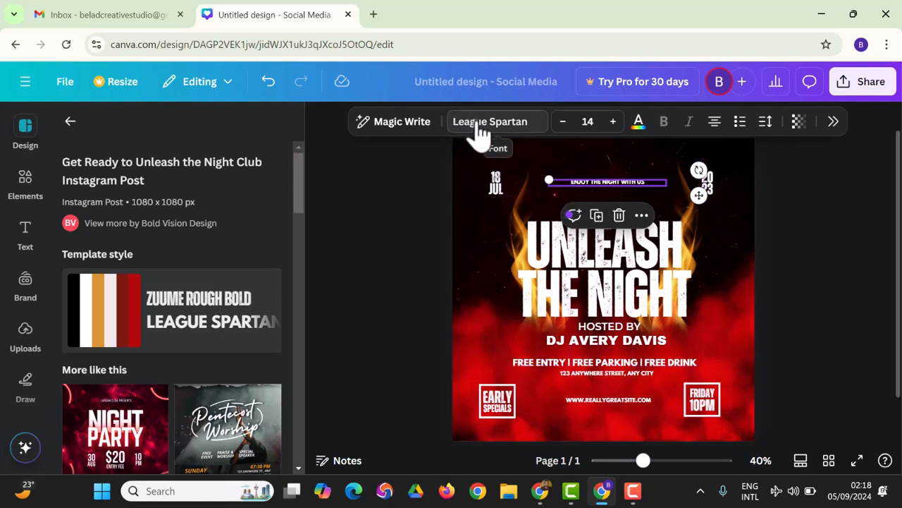
click(611, 124)
click(611, 124)
click(612, 124)
click(613, 122)
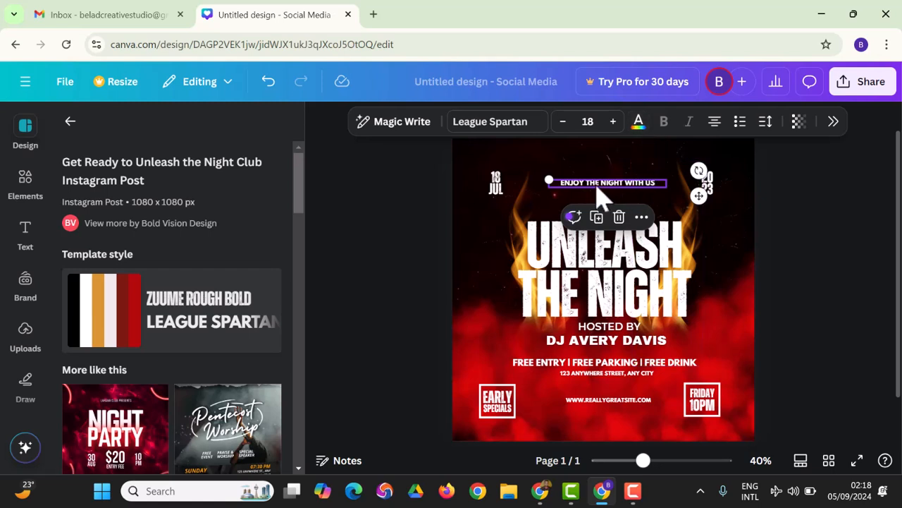
click(638, 124)
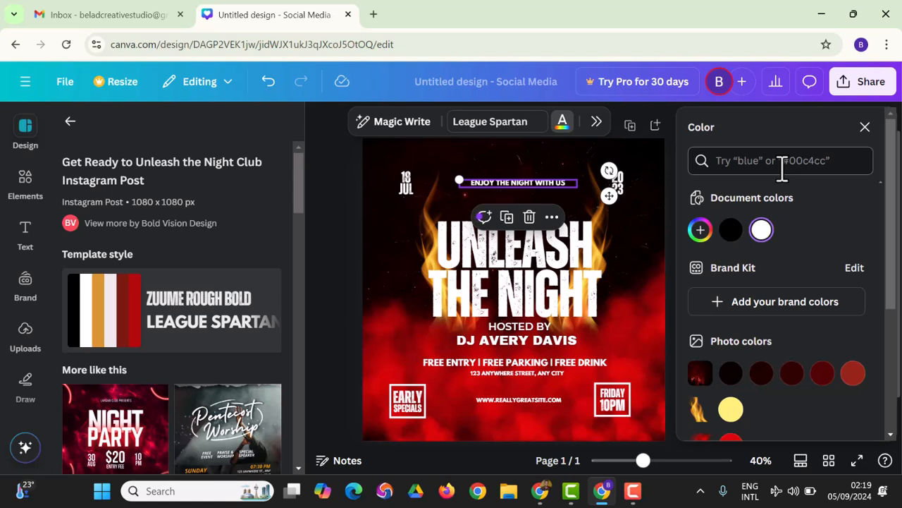
click(373, 14)
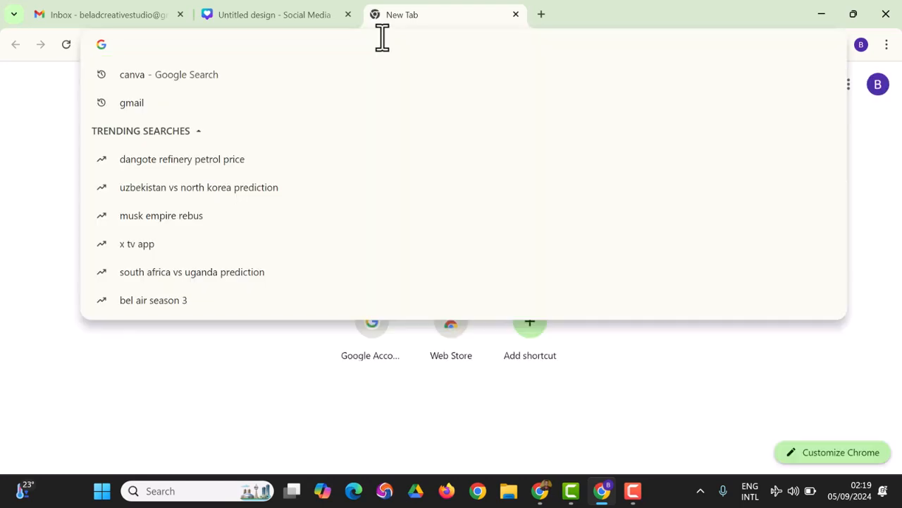
Search Google for 'Green color code' and copy the hex value 008000.
text(Green color code)
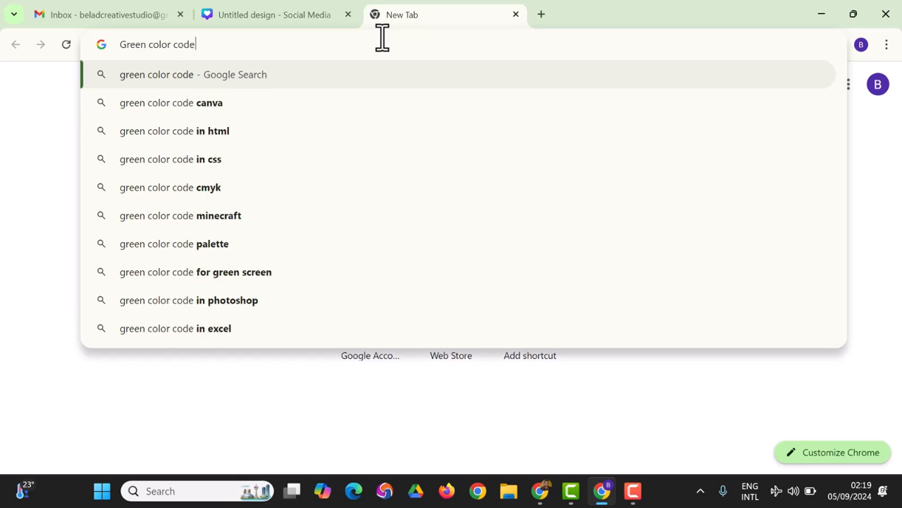
key(Return)
drag(227, 213, 134, 225)
right_click(144, 224)
click(173, 240)
click(294, 15)
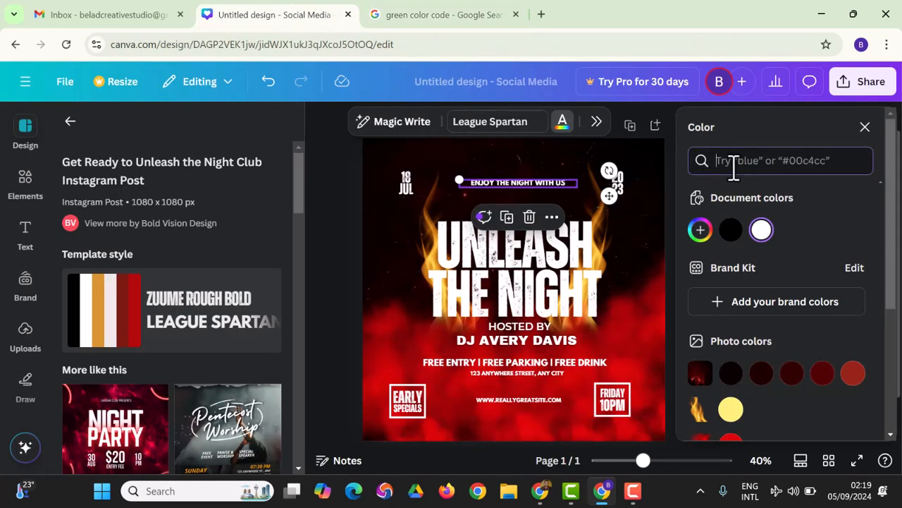
Try green 008000 and magenta on the tagline, then set it back to white.
key(ctrl+v)
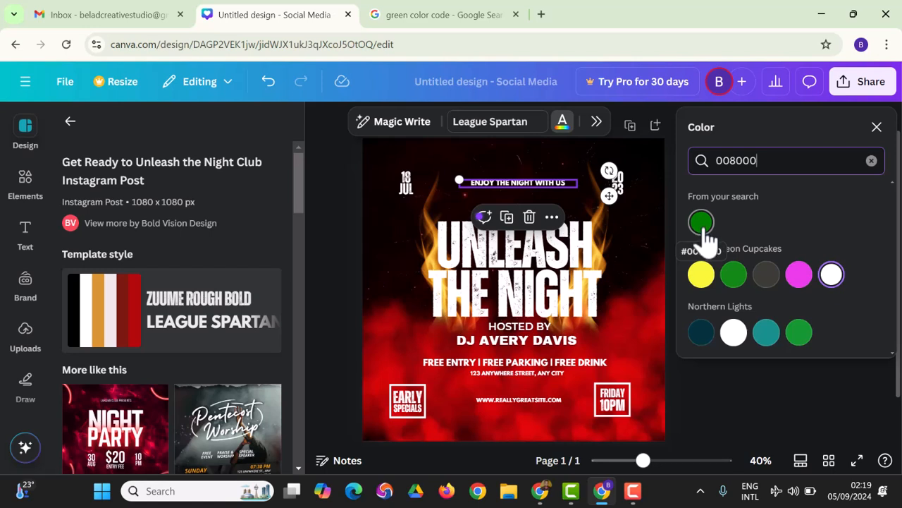
click(703, 224)
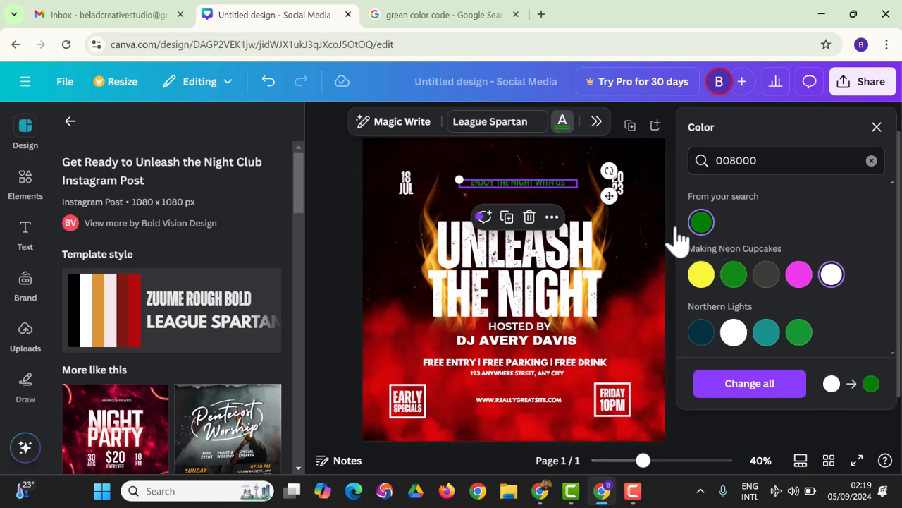
click(799, 276)
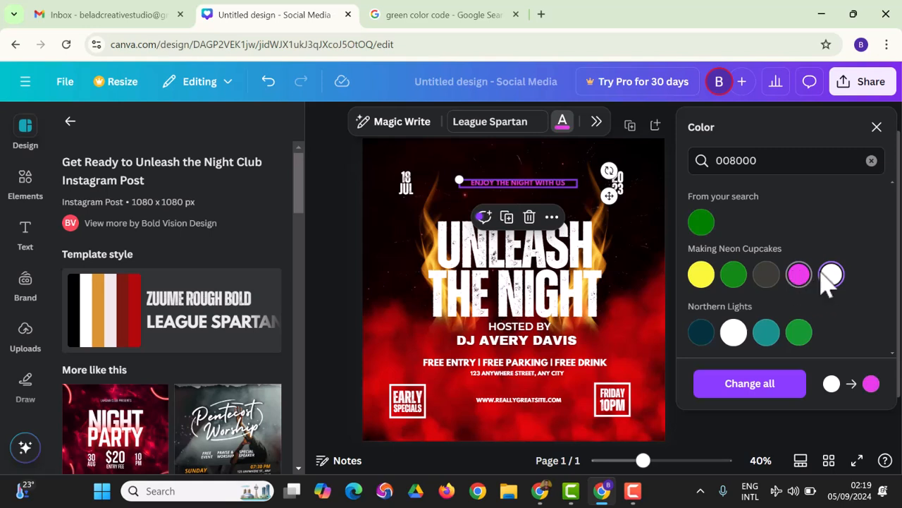
click(831, 277)
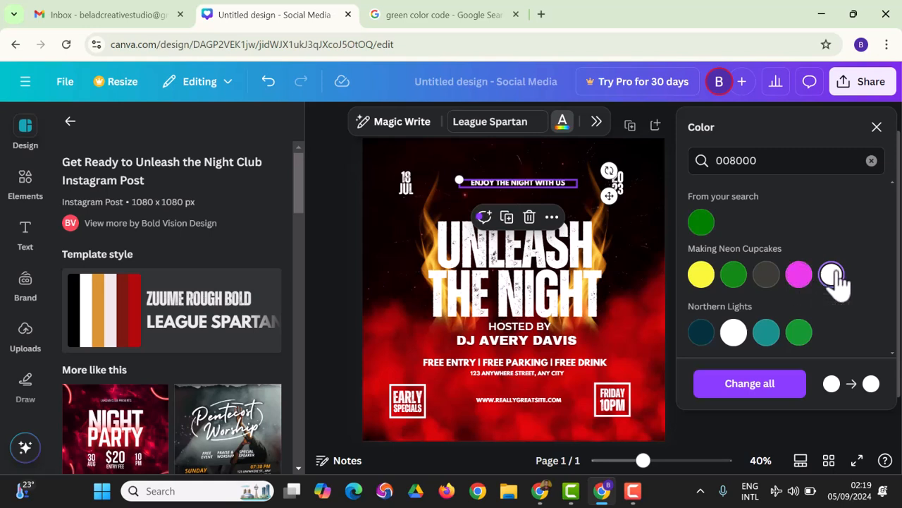
click(876, 127)
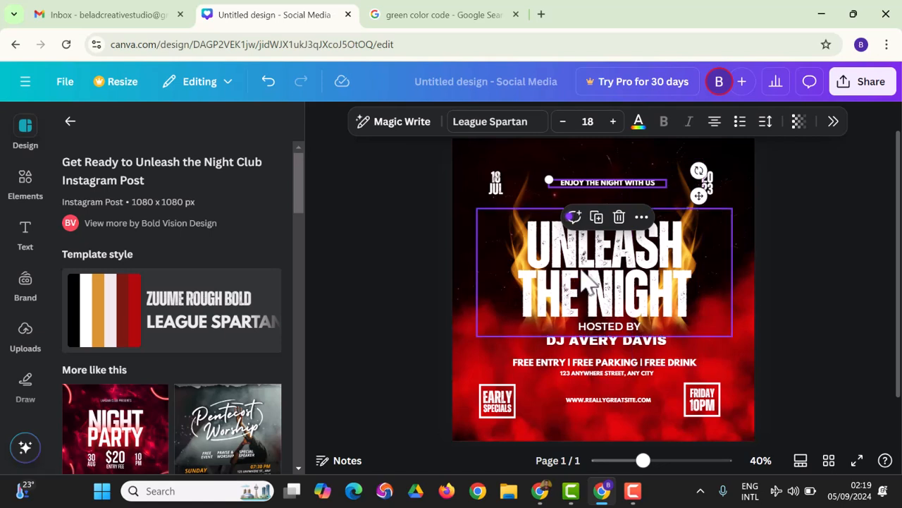
click(471, 173)
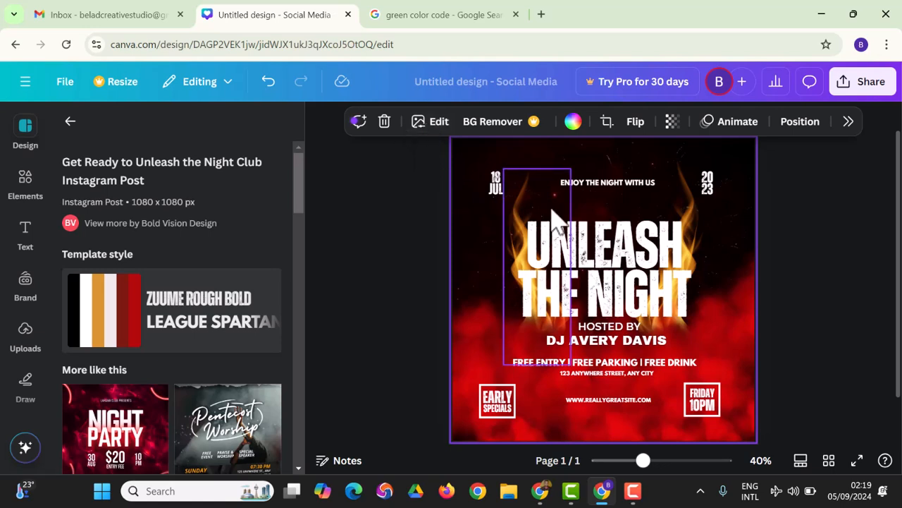
Set the fiery background photo's transparency slider to 82.
click(671, 121)
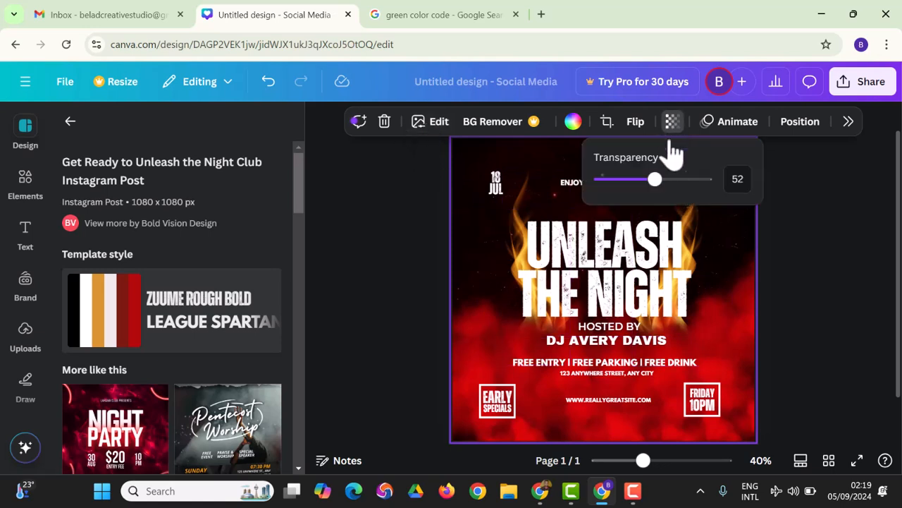
drag(661, 184, 636, 183)
click(814, 284)
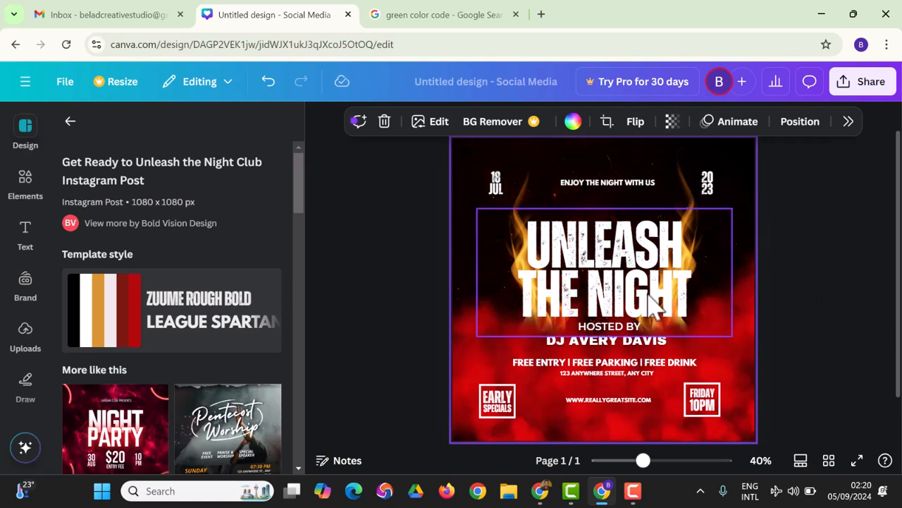
click(507, 398)
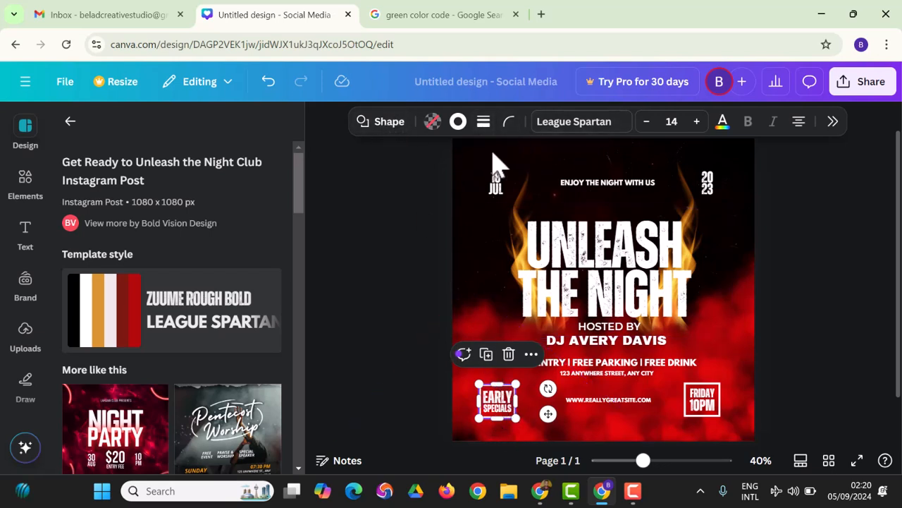
Fill the EARLY SPECIALS badge with black.
click(458, 127)
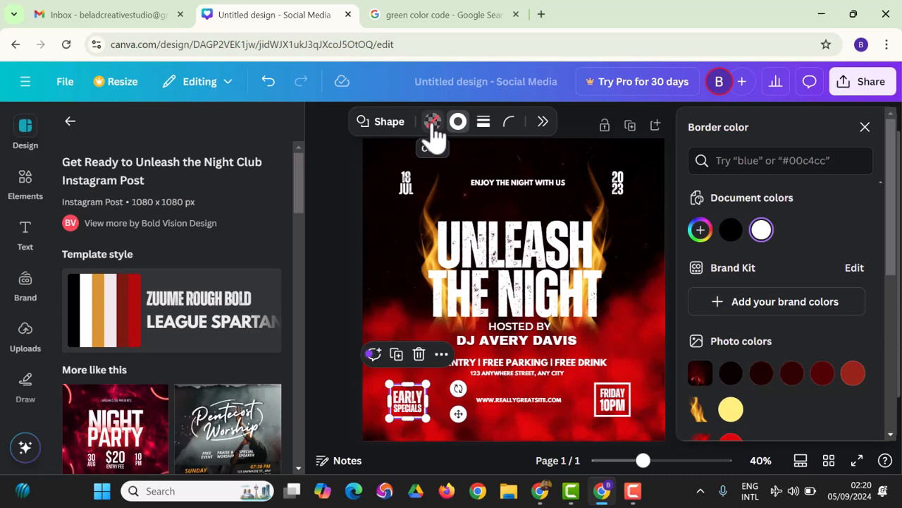
click(433, 123)
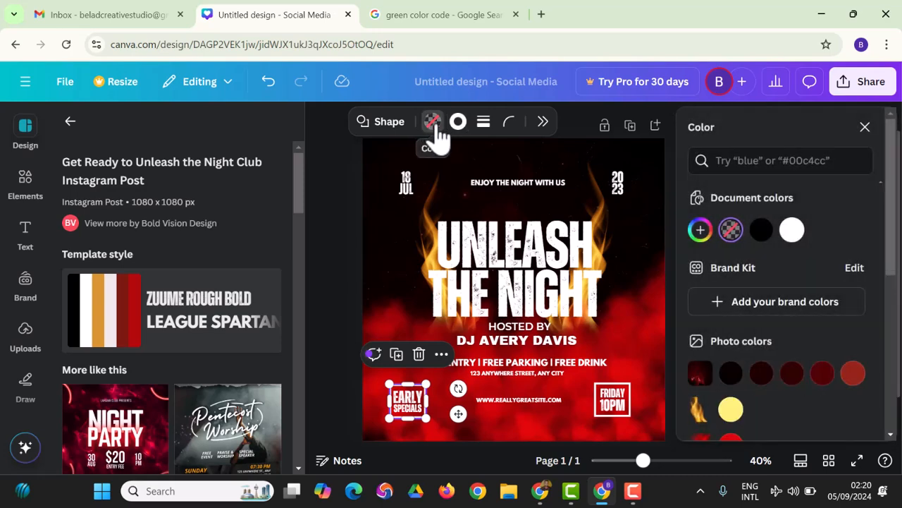
click(761, 235)
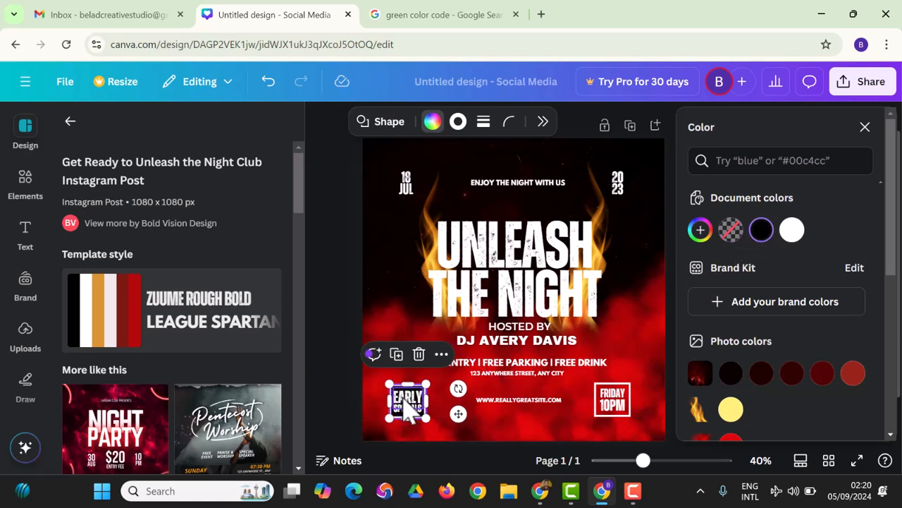
Give the badge a custom bright yellow #E1BE07 border colour.
click(459, 123)
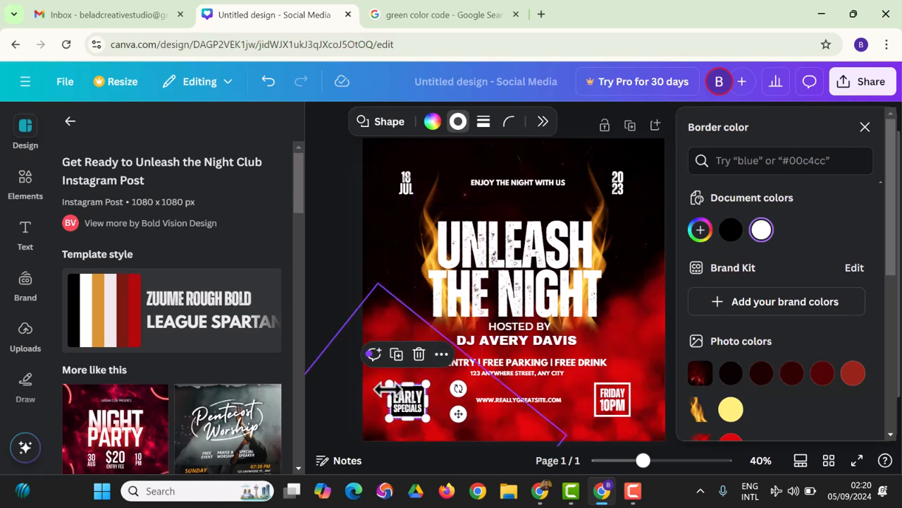
click(701, 231)
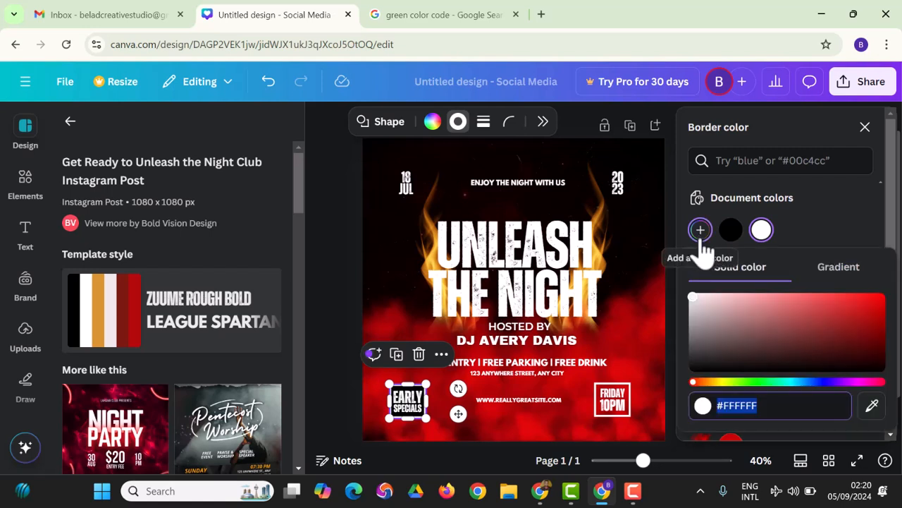
drag(759, 367, 839, 320)
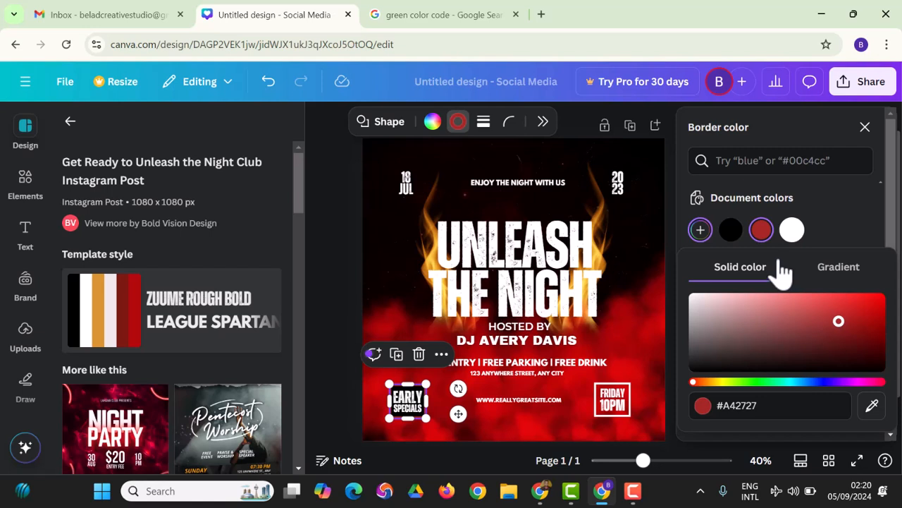
click(719, 382)
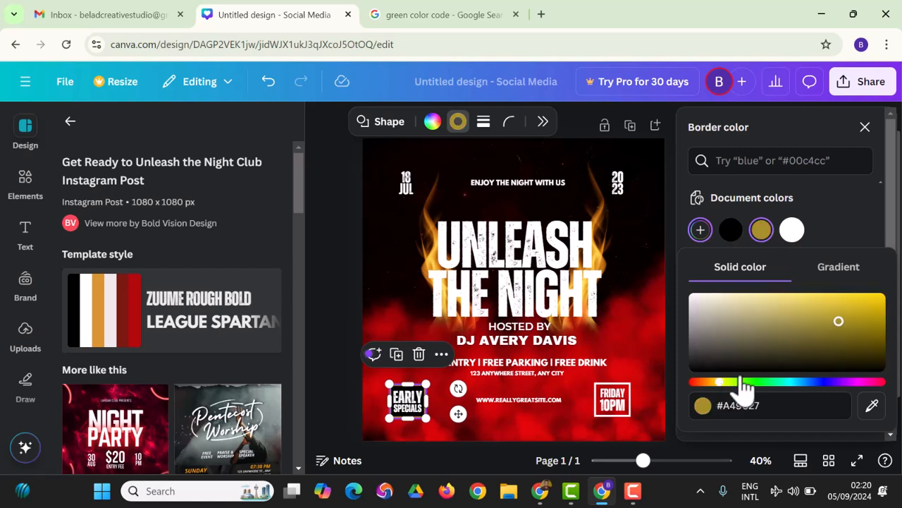
drag(838, 322, 885, 302)
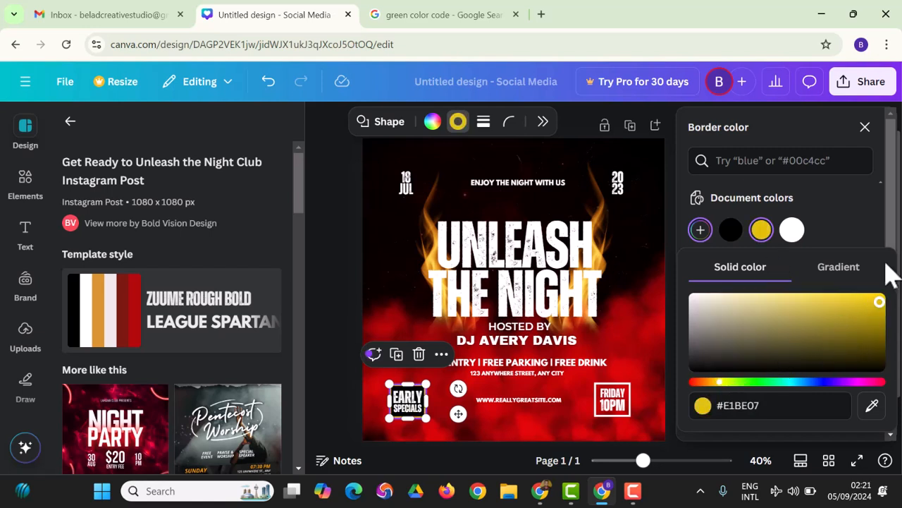
click(865, 127)
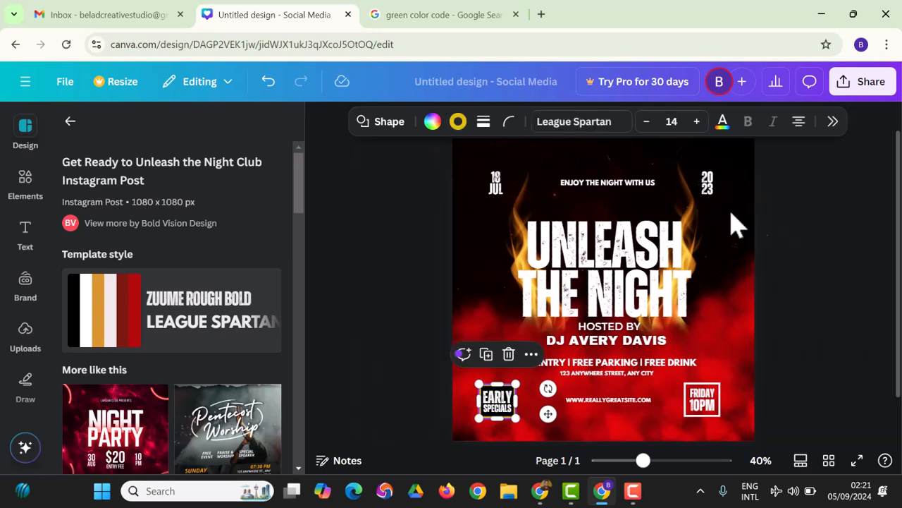
Add a rectangle via the Elements search 're' and place it left of UNLEASH.
click(788, 352)
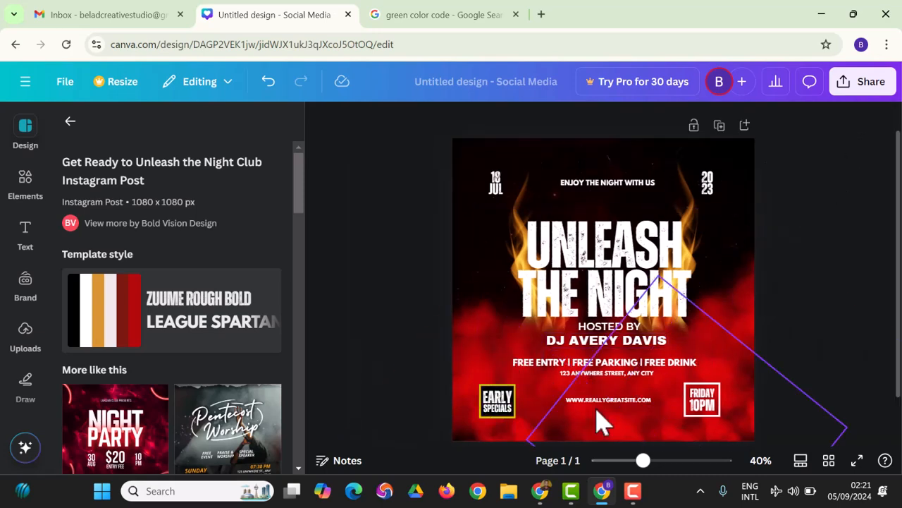
click(742, 350)
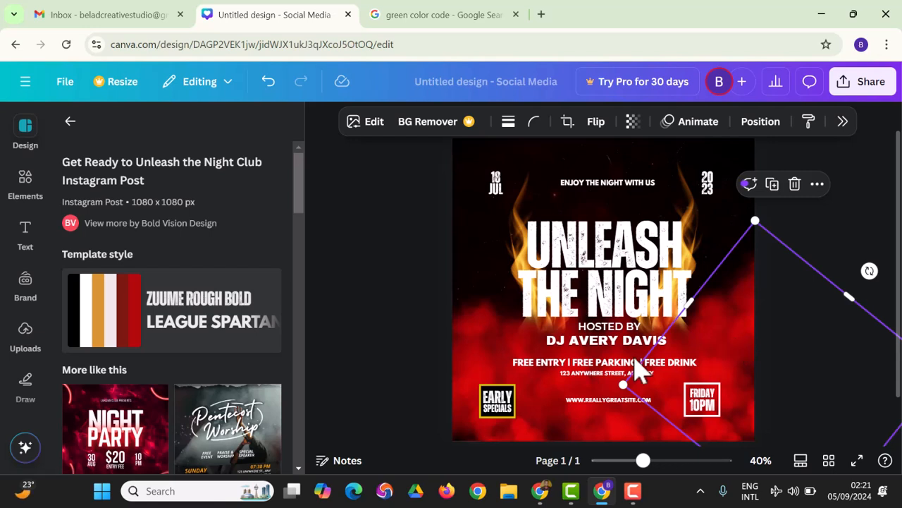
click(27, 185)
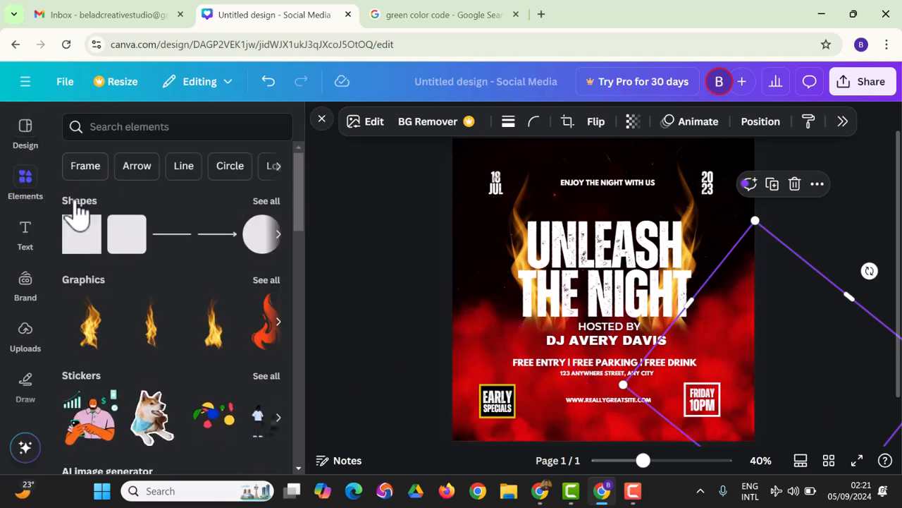
click(106, 128)
text(re)
click(139, 191)
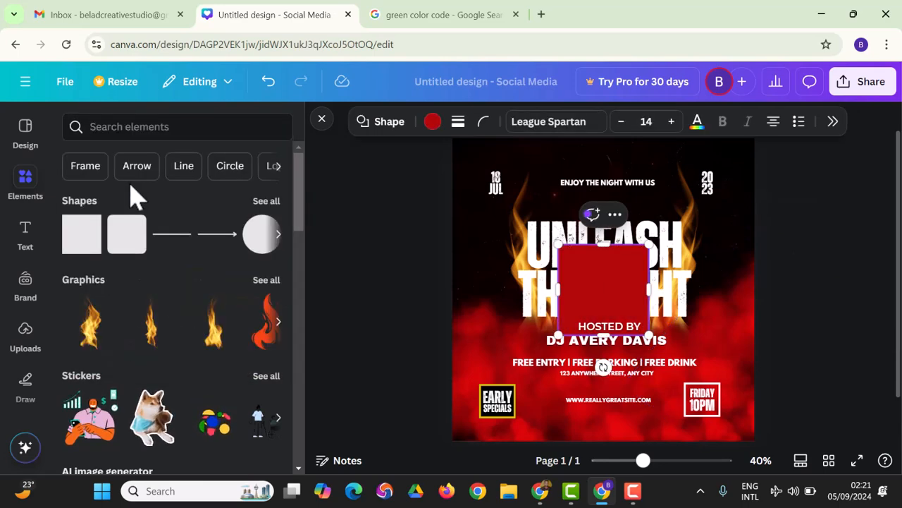
drag(638, 271, 513, 252)
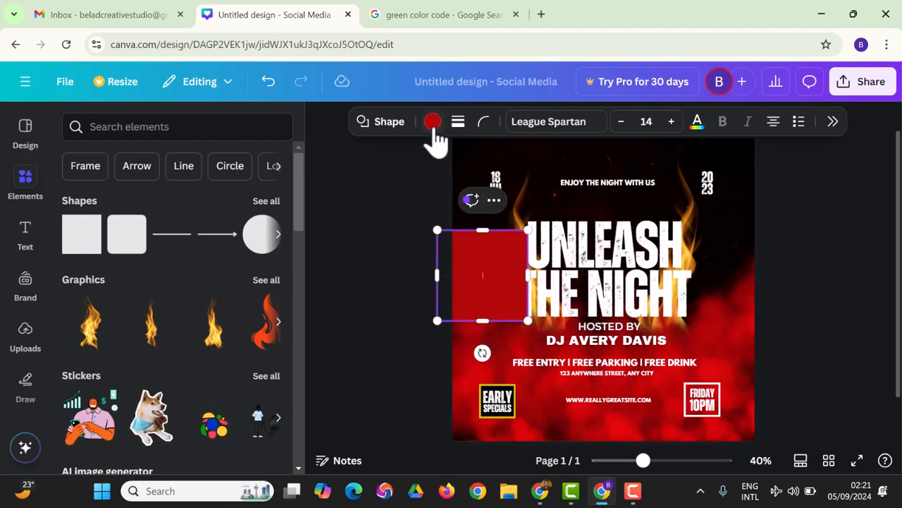
drag(479, 278, 500, 253)
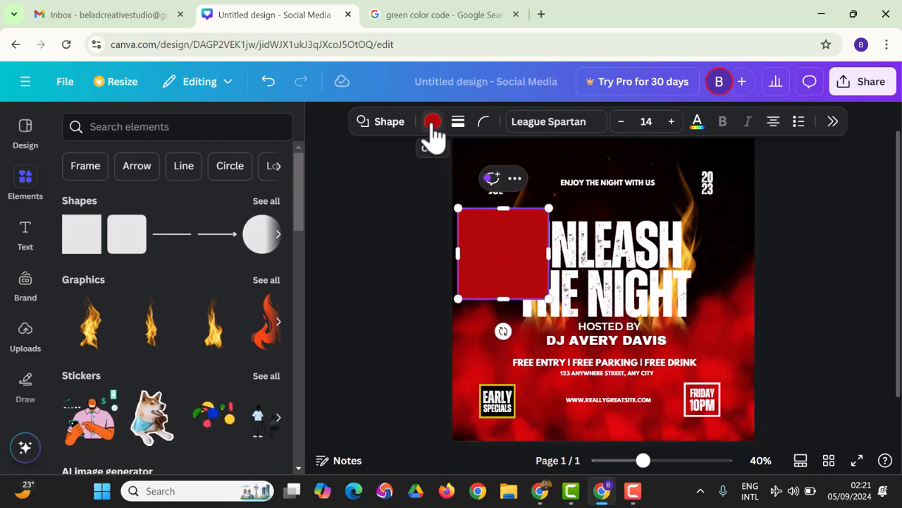
Recolour the rectangle with the yellow document colour.
click(432, 123)
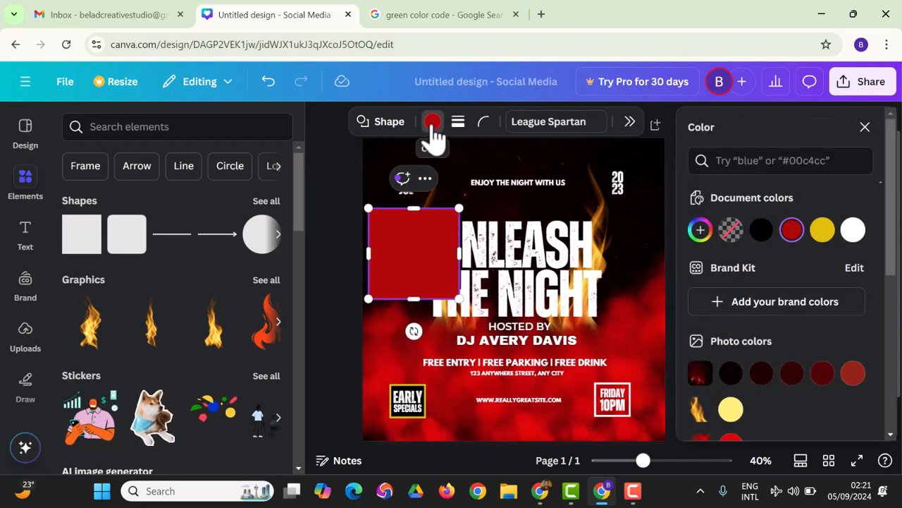
click(821, 232)
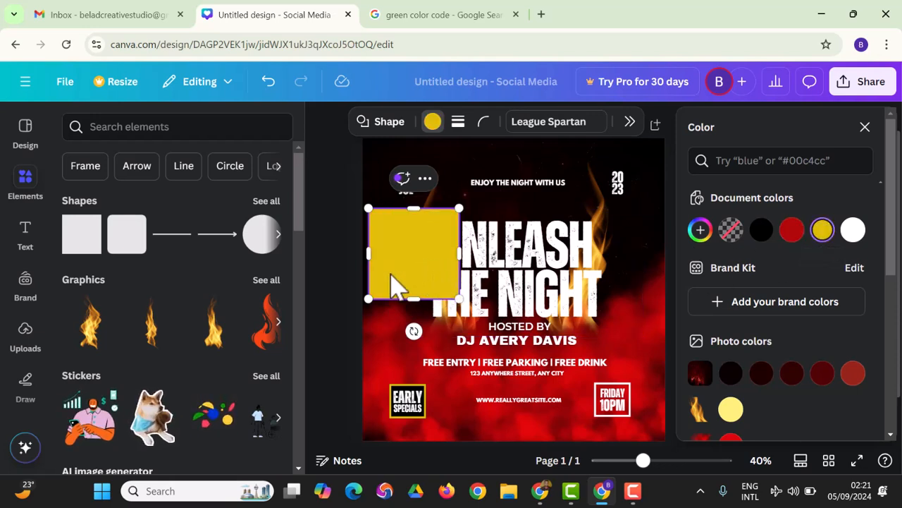
click(114, 127)
text(circl)
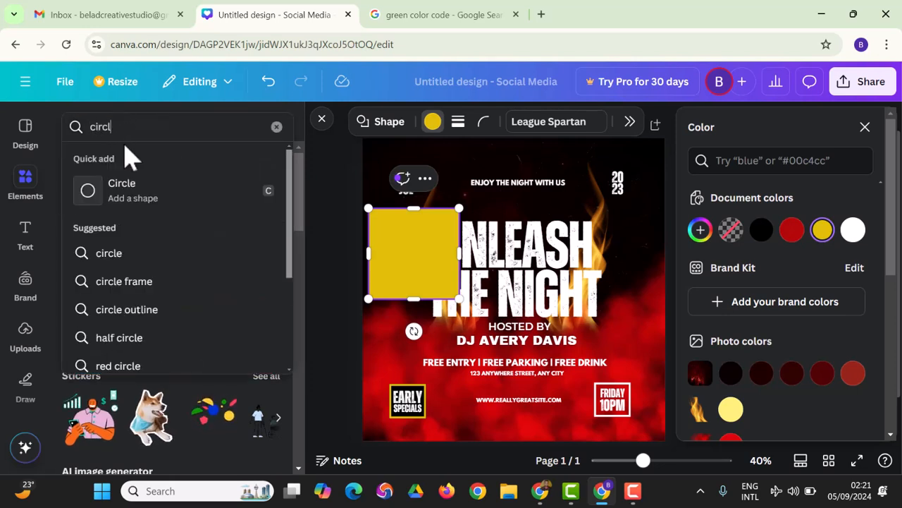
text(e)
Add a circle from the 'circle' search, make it black, and move it over the headline.
key(Return)
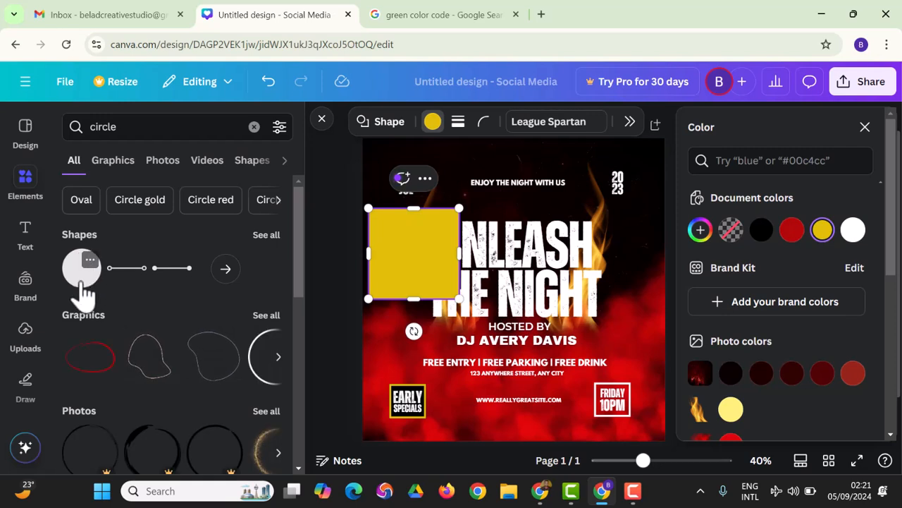
click(81, 279)
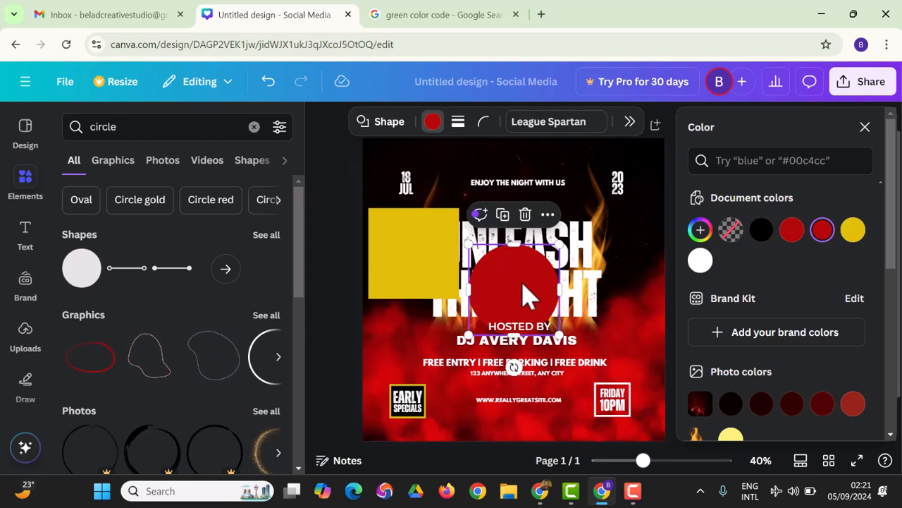
click(701, 260)
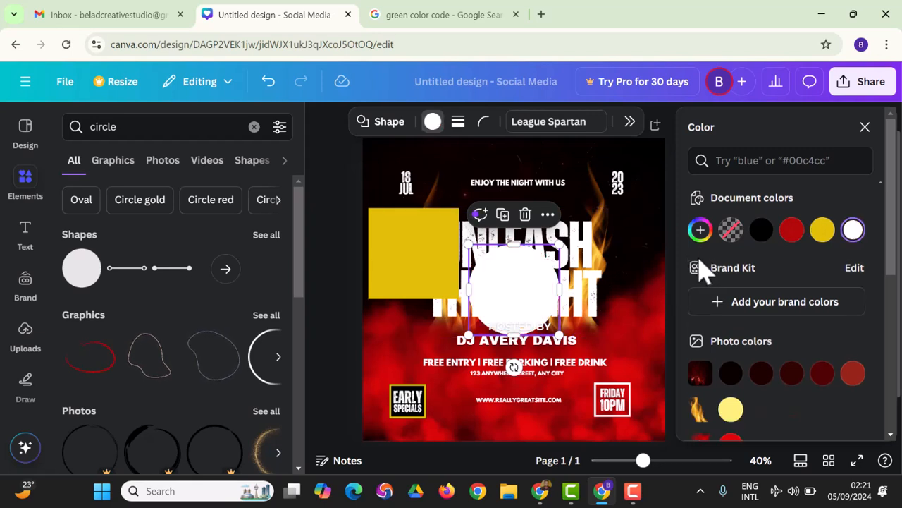
click(761, 229)
drag(514, 303, 534, 254)
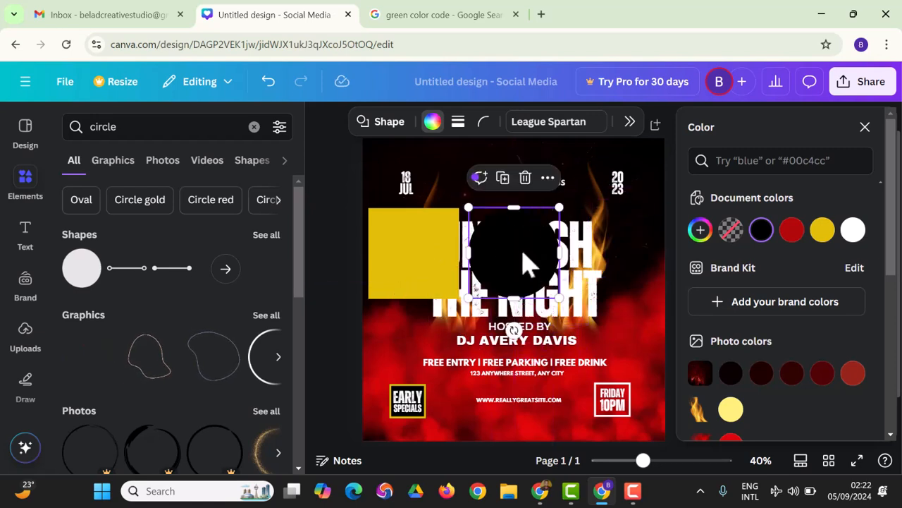
Lock the black circle from its more-options menu, then unlock it and shift it right.
click(547, 185)
scroll(619, 363, down, 3)
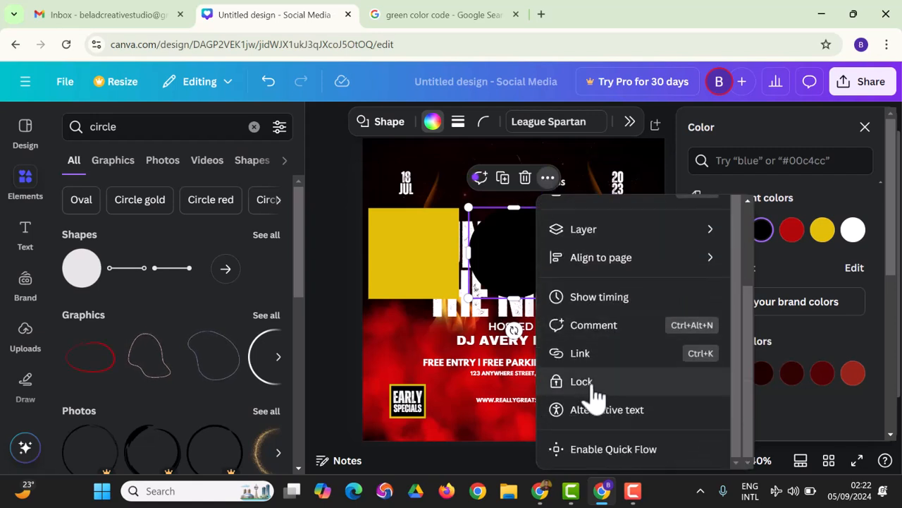
click(585, 381)
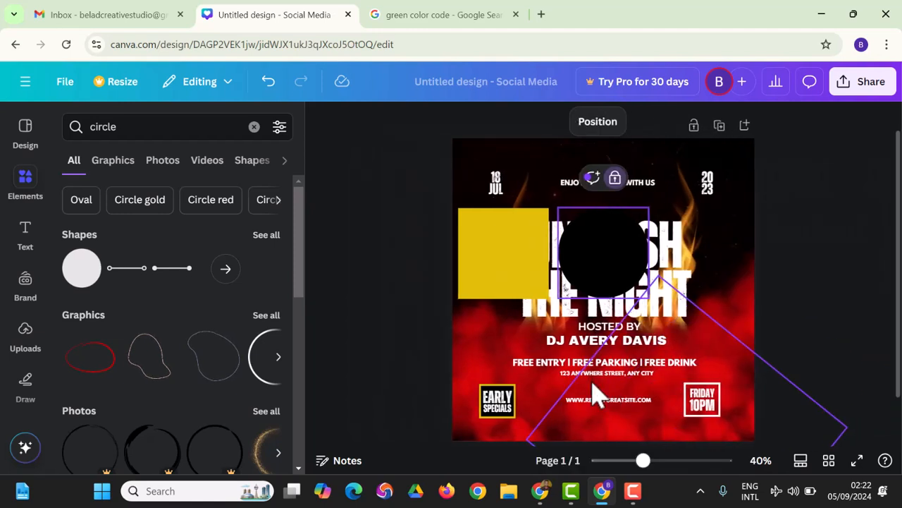
click(607, 244)
click(778, 307)
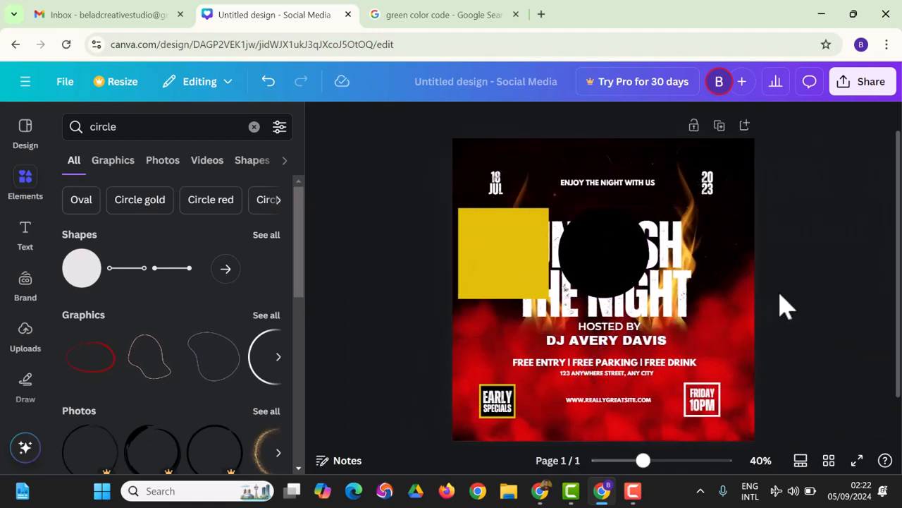
click(592, 266)
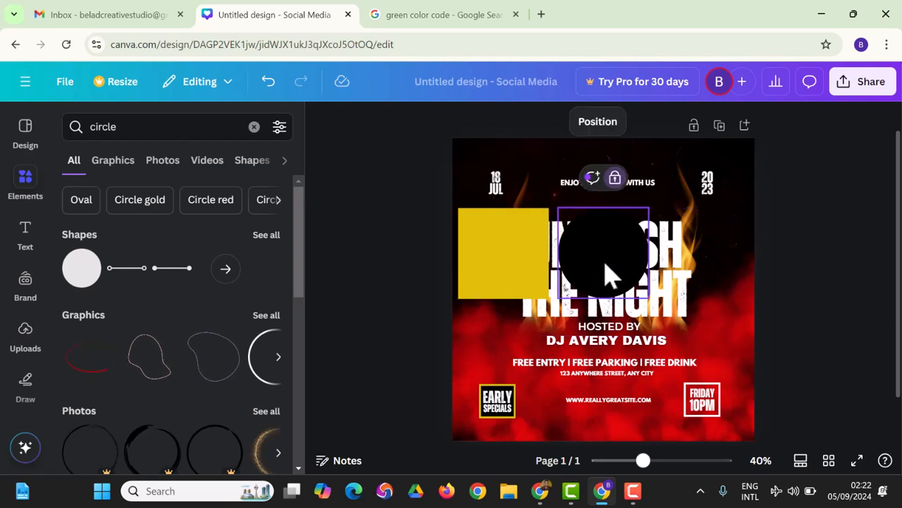
click(614, 178)
drag(604, 249, 653, 271)
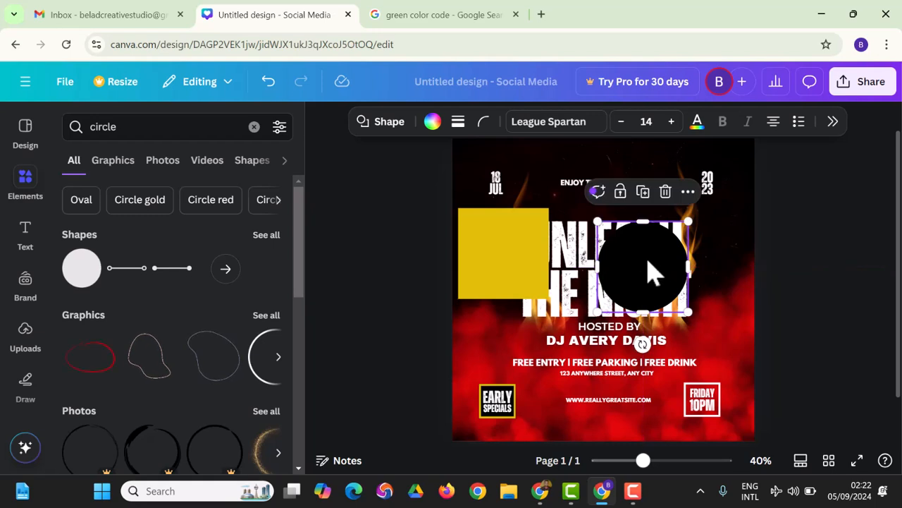
Delete the black circle and the yellow square from the flyer.
key(Delete)
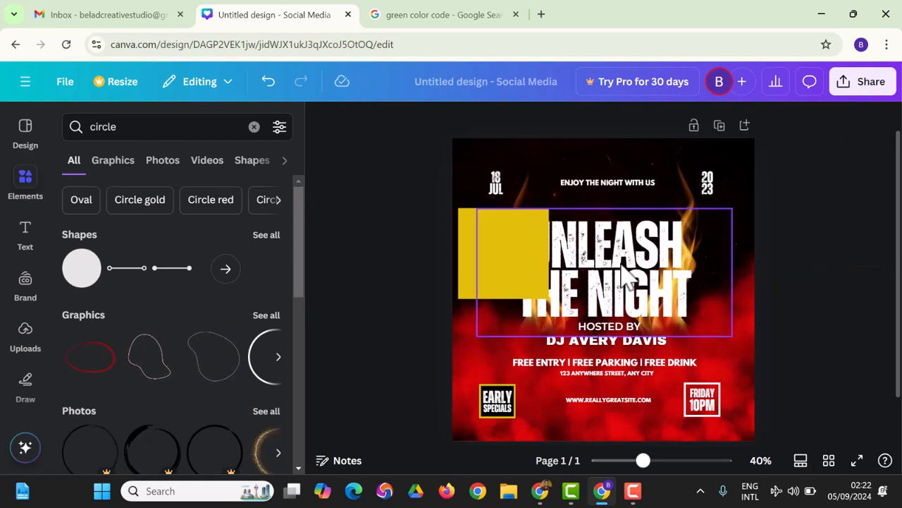
click(473, 255)
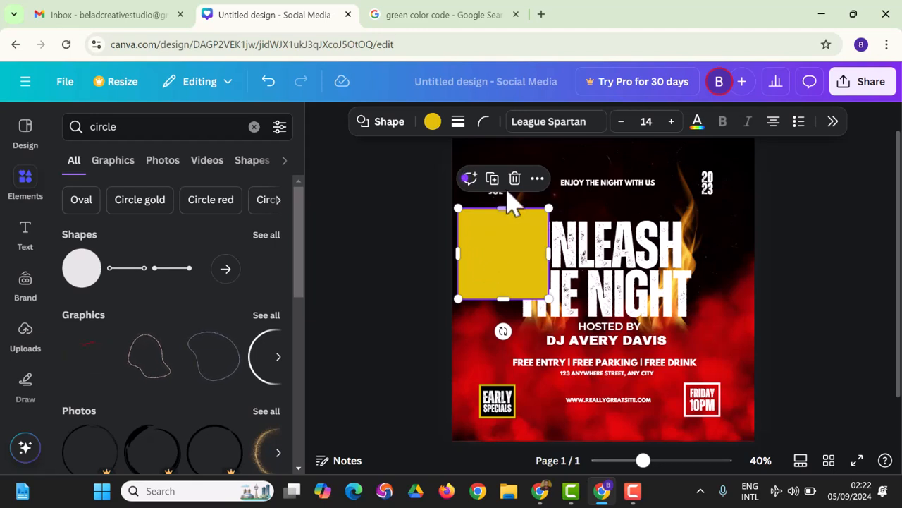
click(537, 179)
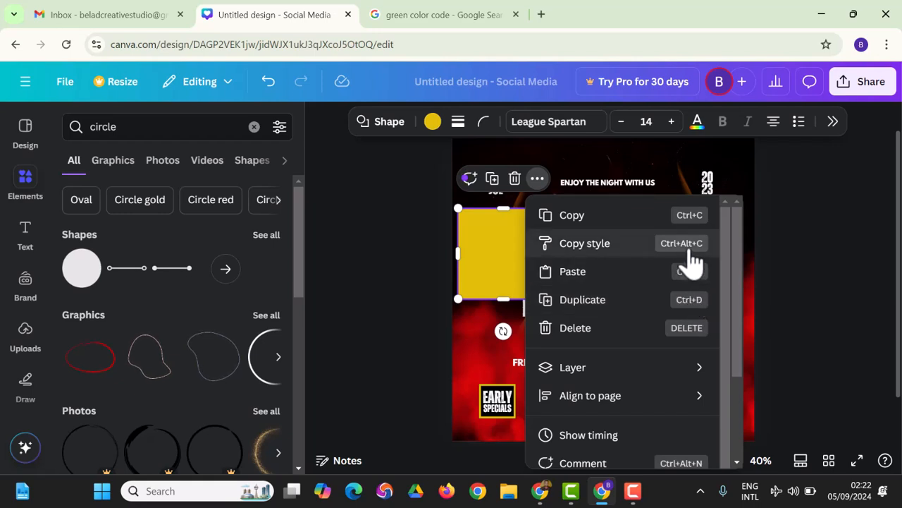
click(502, 255)
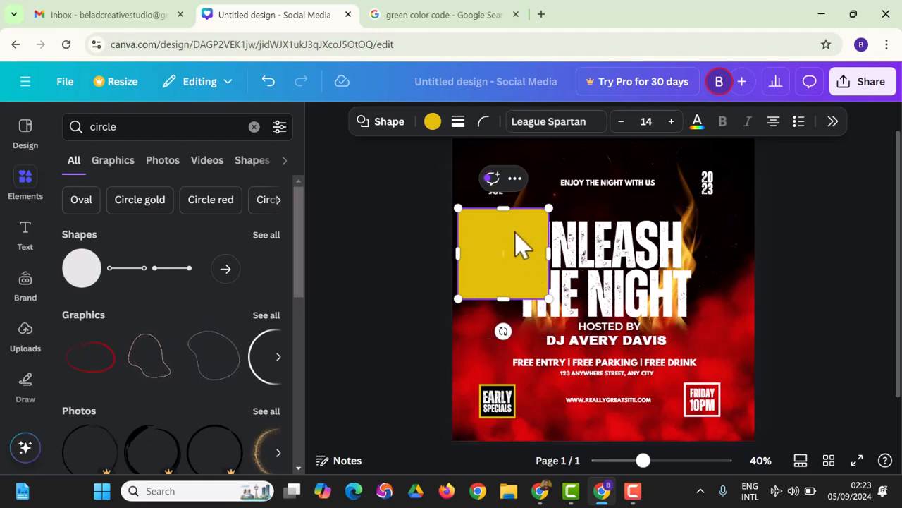
click(781, 342)
click(477, 252)
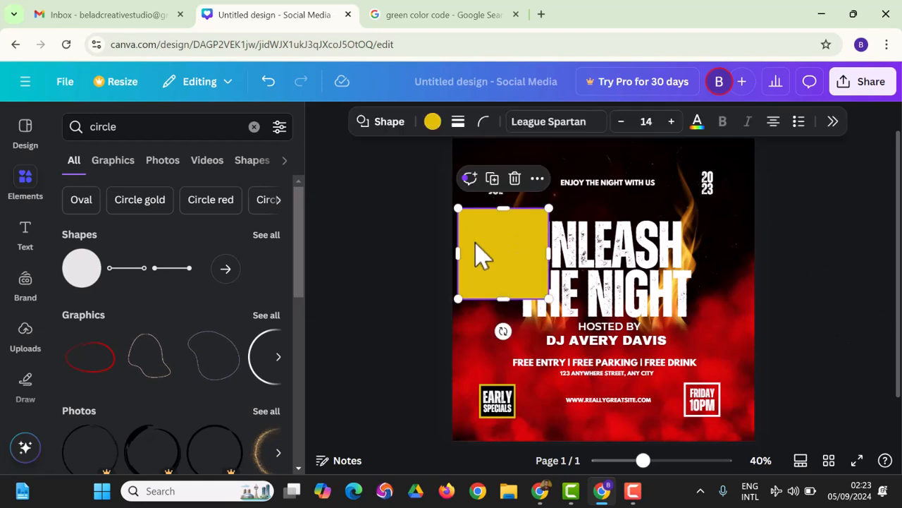
key(Delete)
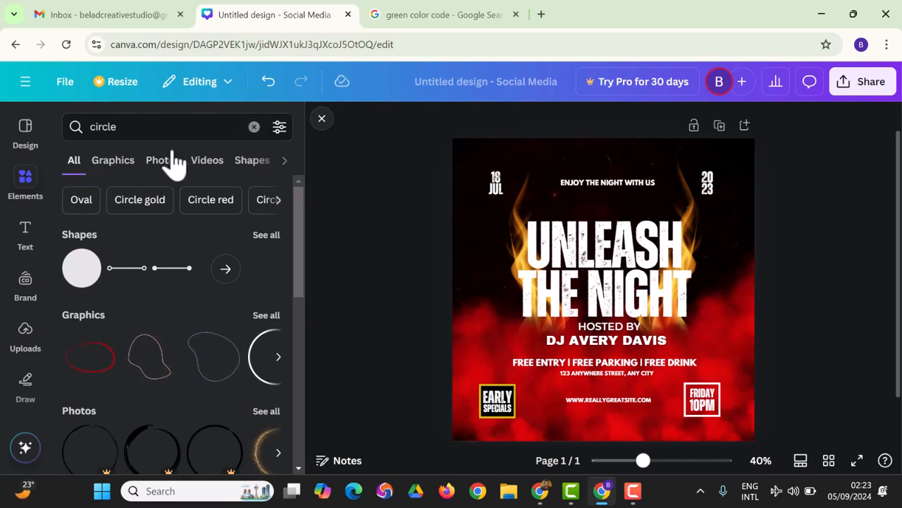
Replace the 'circle' elements search with 'cross' and filter the results to Graphics.
click(172, 126)
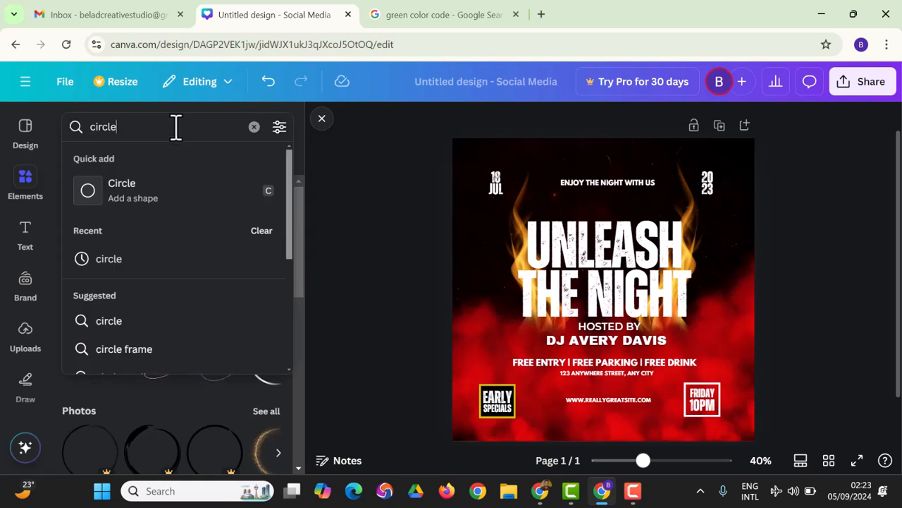
key(BackSpace)
key(BackSpace)
key(BackSpace)
key(BackSpace)
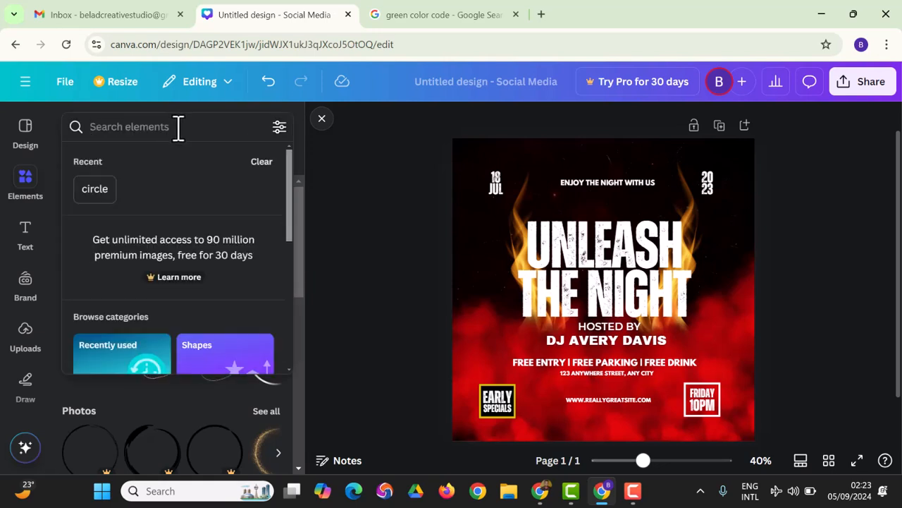
text(cross)
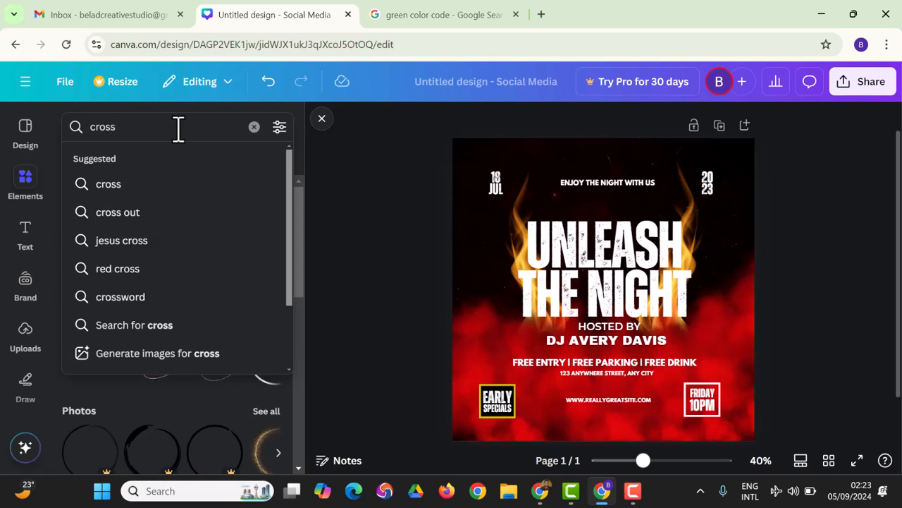
key(Return)
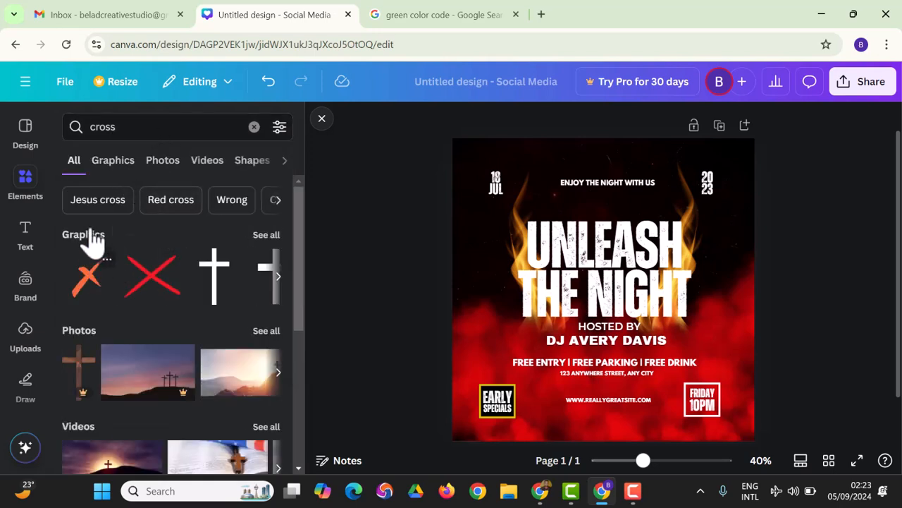
click(116, 167)
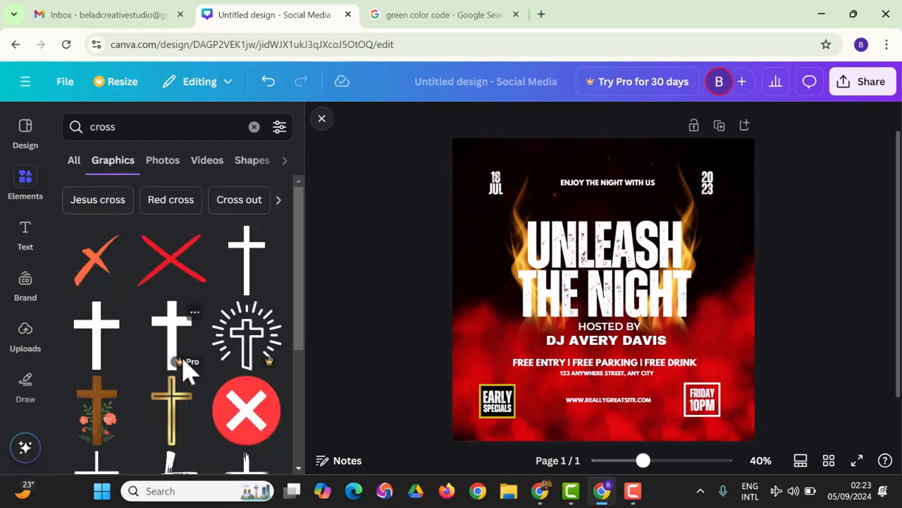
scroll(184, 381, down, 2)
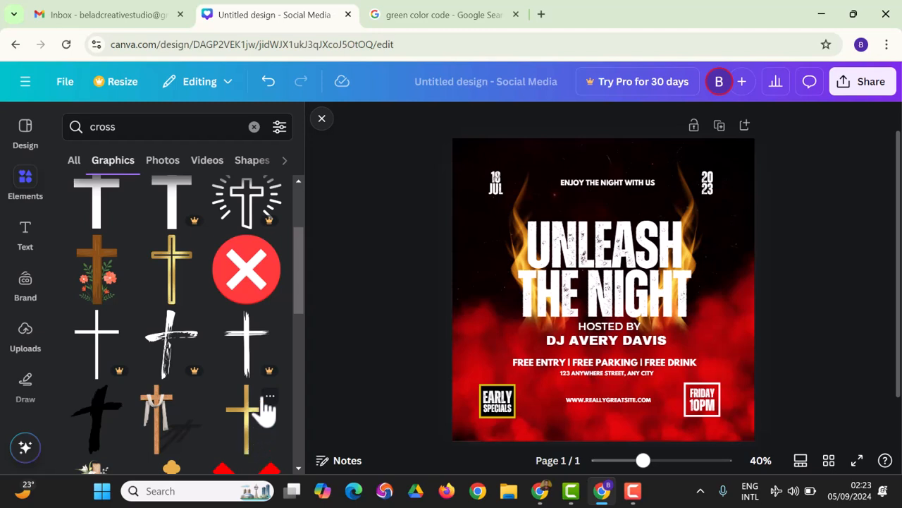
scroll(253, 459, up, 3)
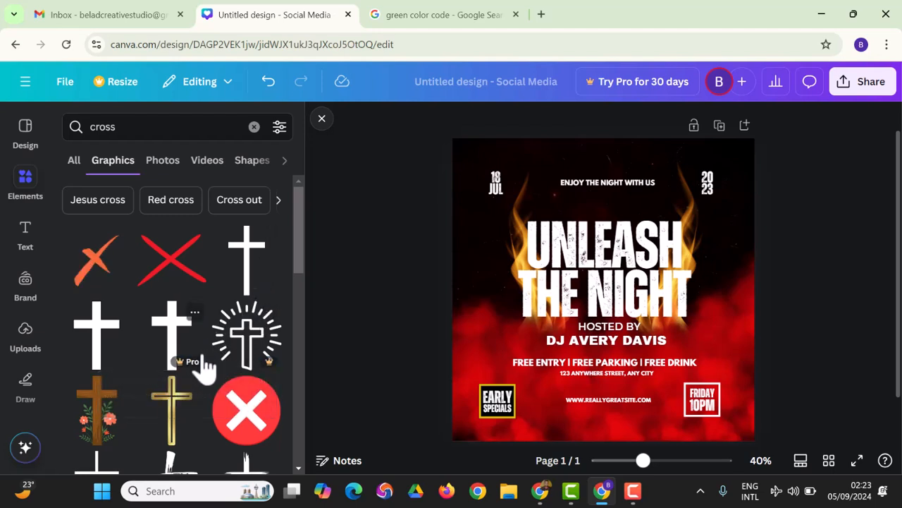
click(246, 255)
drag(604, 308, 494, 325)
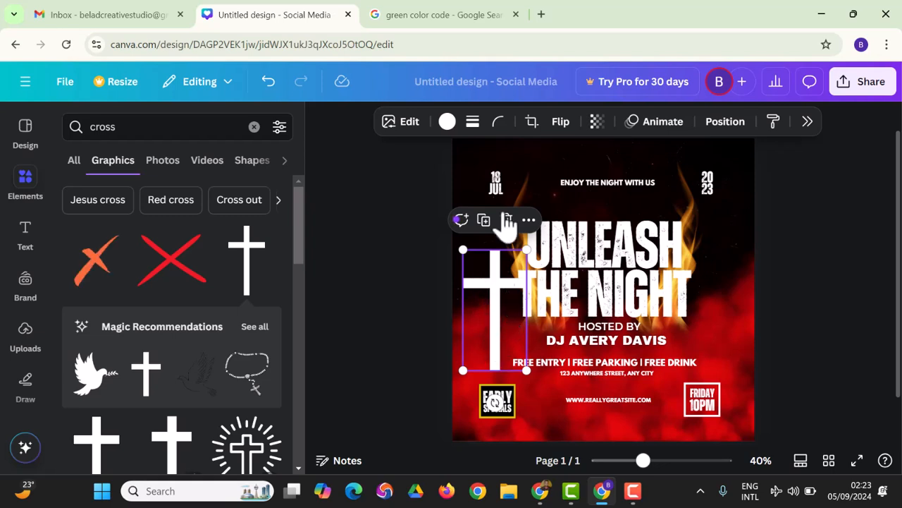
click(447, 127)
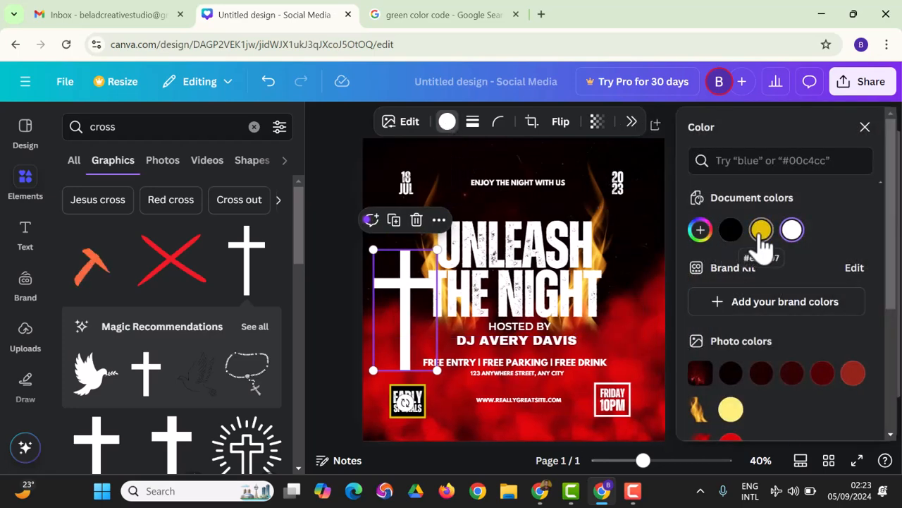
click(761, 232)
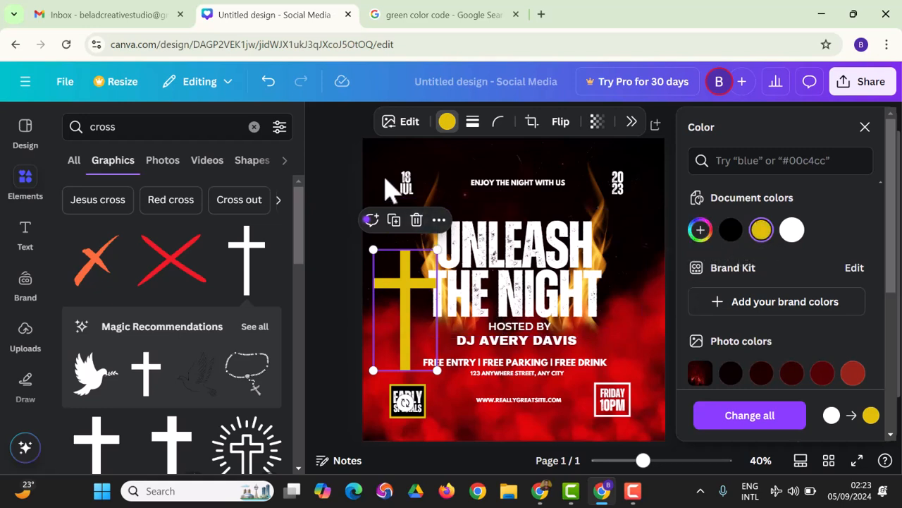
click(335, 214)
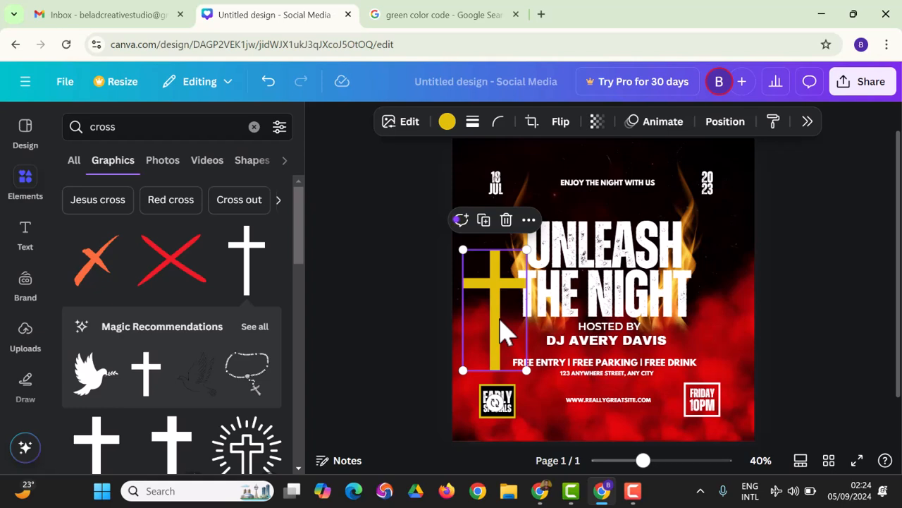
key(Delete)
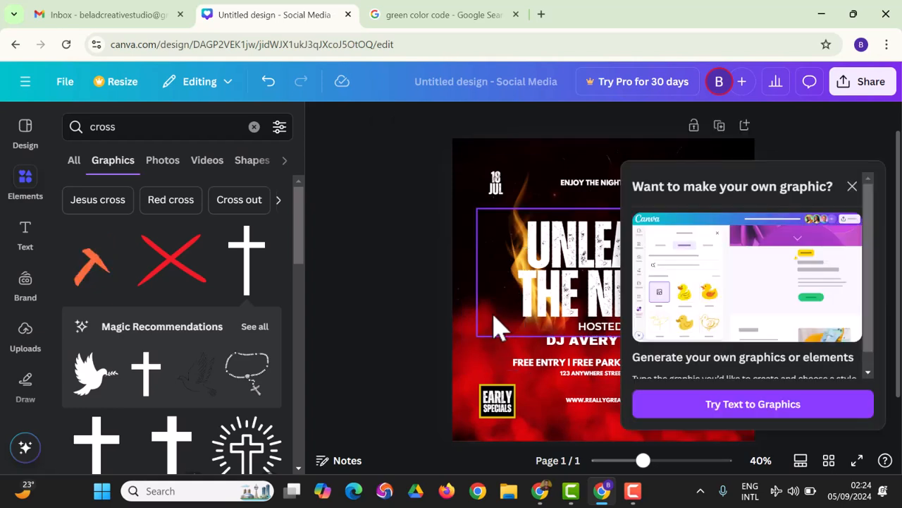
Add the sunset cross photo from the cross Photos results and set it as the design's background.
click(853, 189)
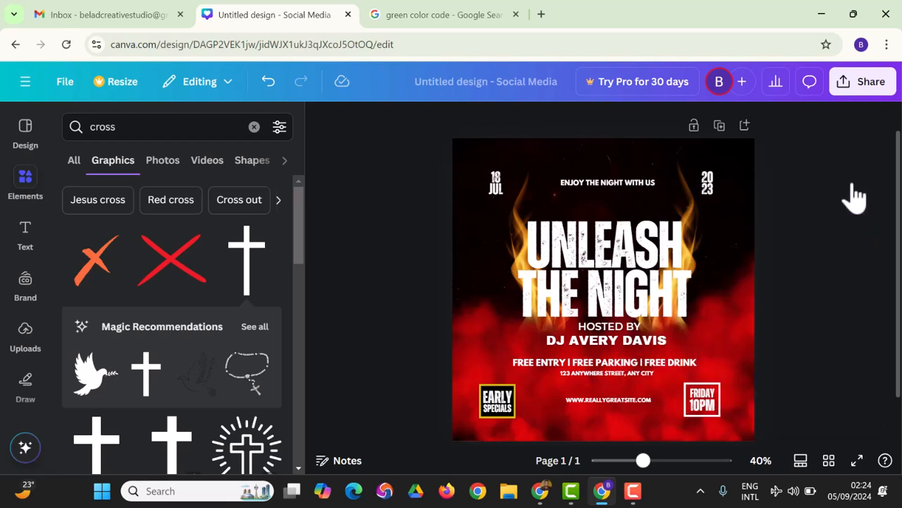
click(162, 177)
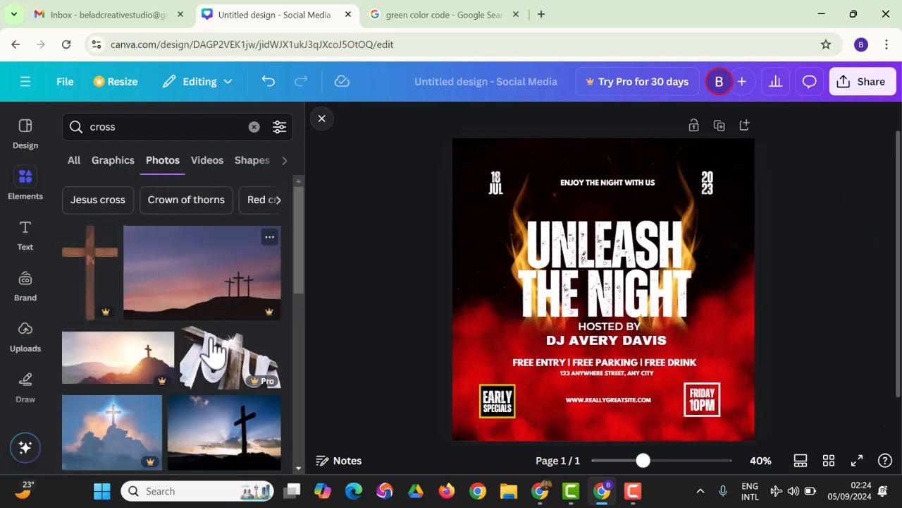
scroll(212, 352, down, 1)
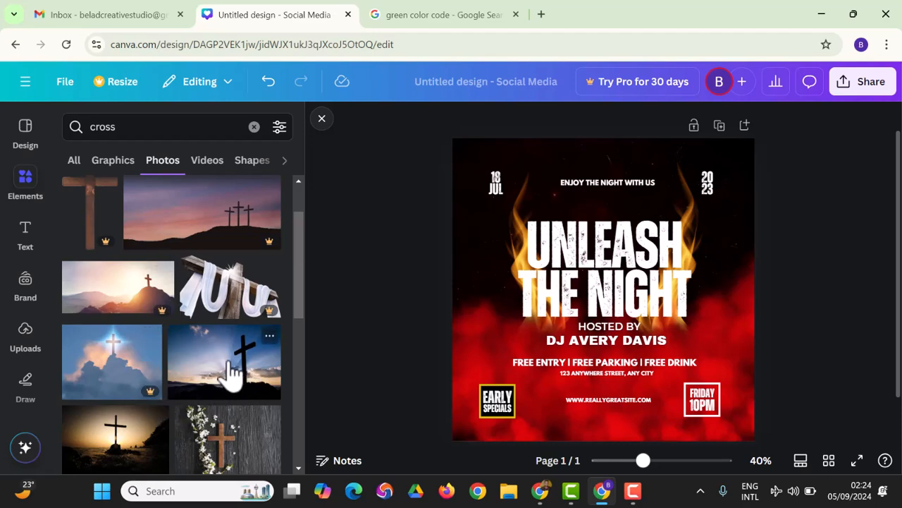
drag(234, 374, 470, 172)
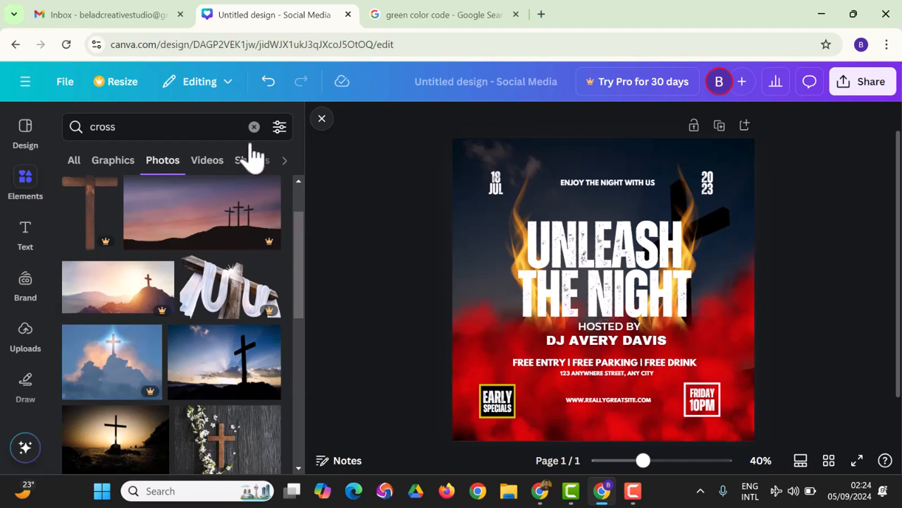
click(268, 82)
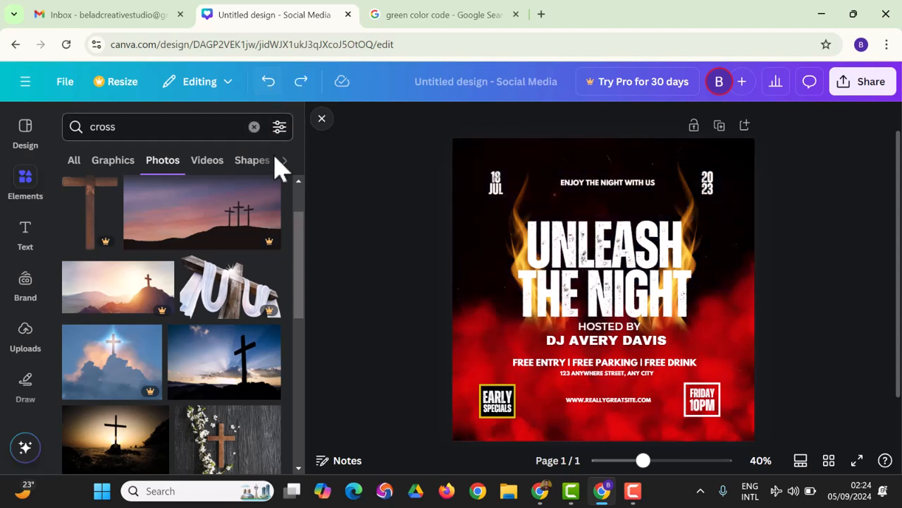
click(205, 373)
drag(205, 373, 588, 271)
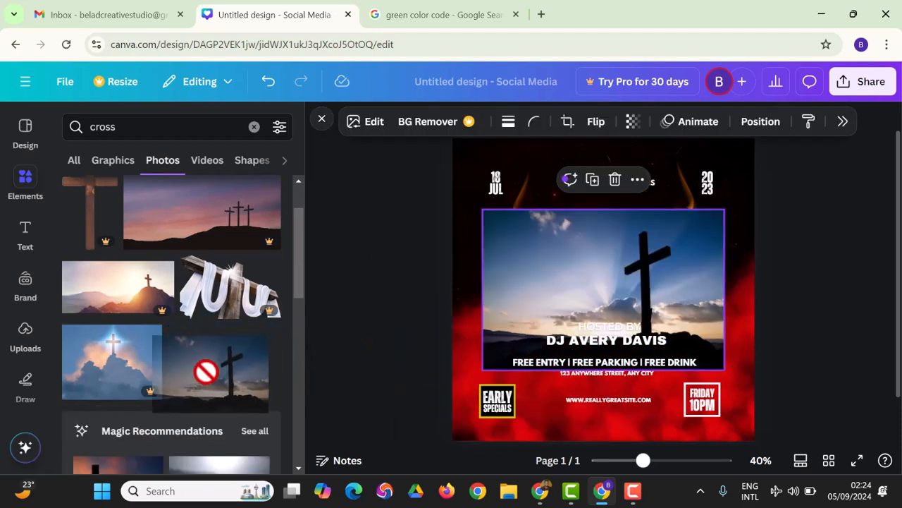
drag(582, 260, 529, 257)
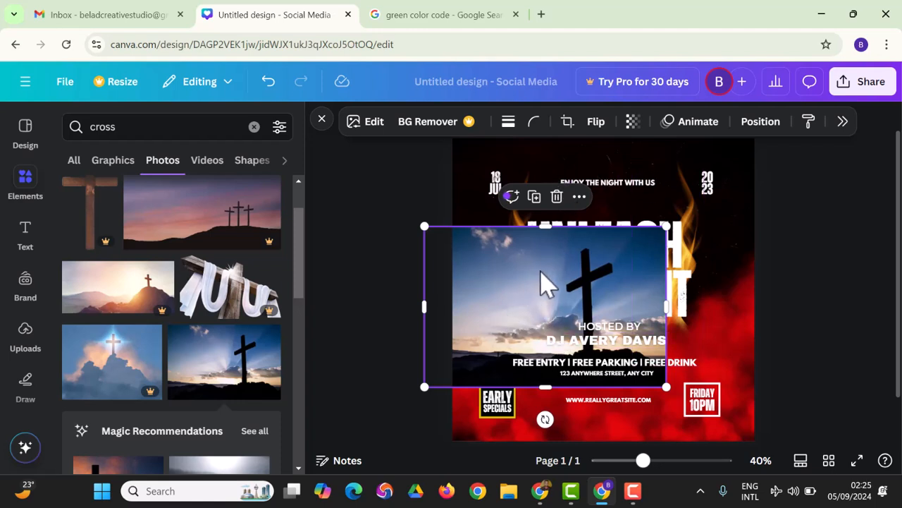
right_click(543, 284)
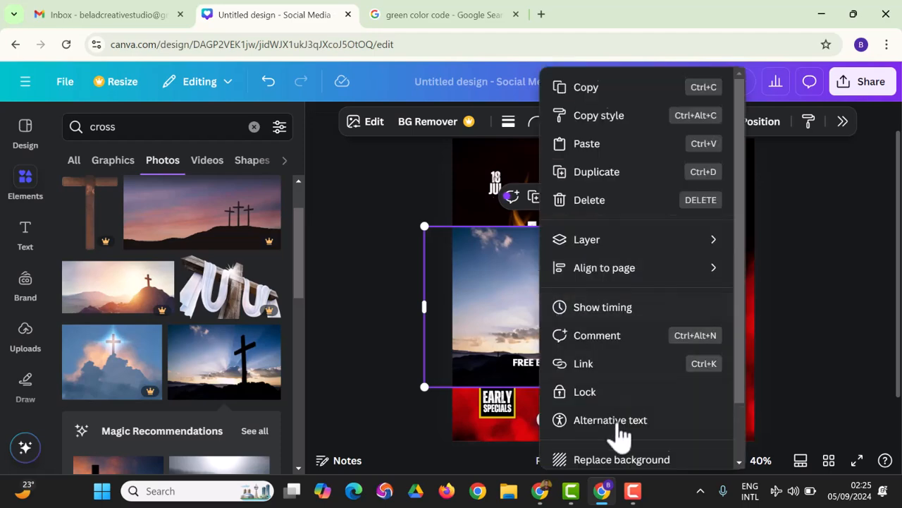
scroll(631, 416, down, 1)
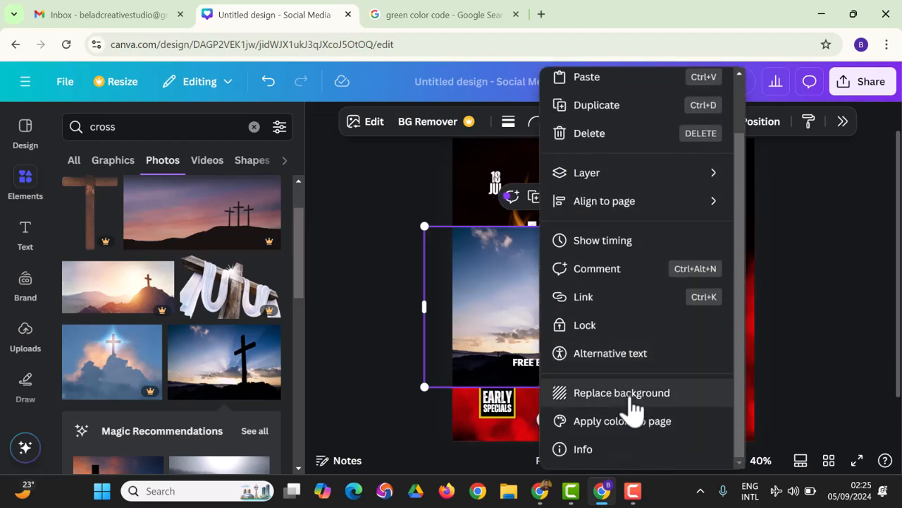
click(630, 399)
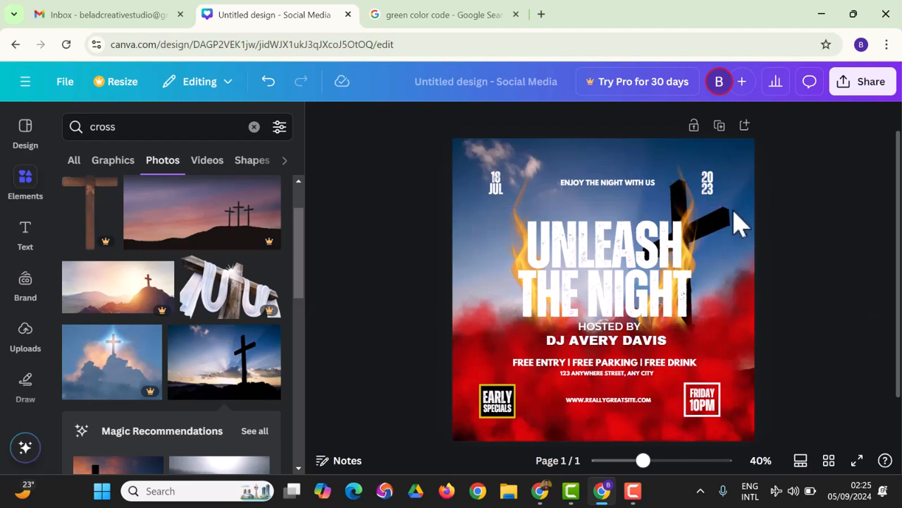
Move the 18 JUL date to the top-left corner and colour it black.
click(499, 194)
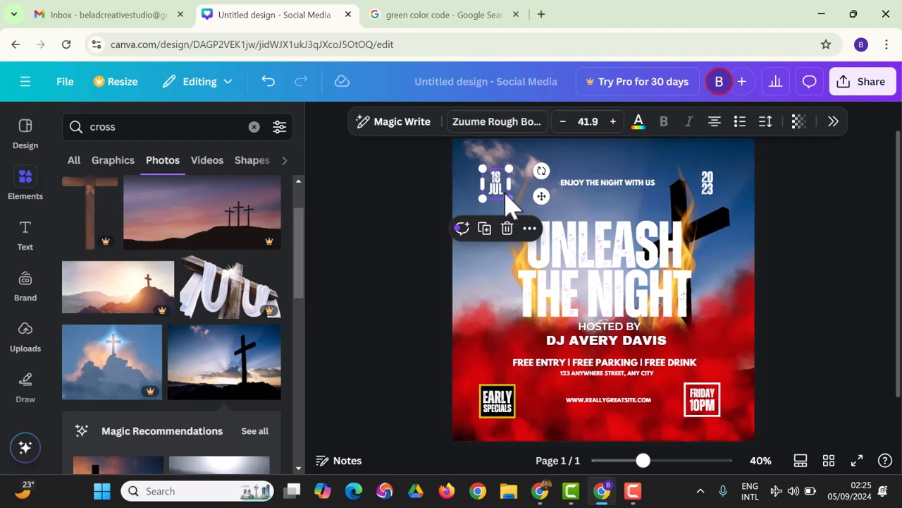
drag(498, 195, 493, 166)
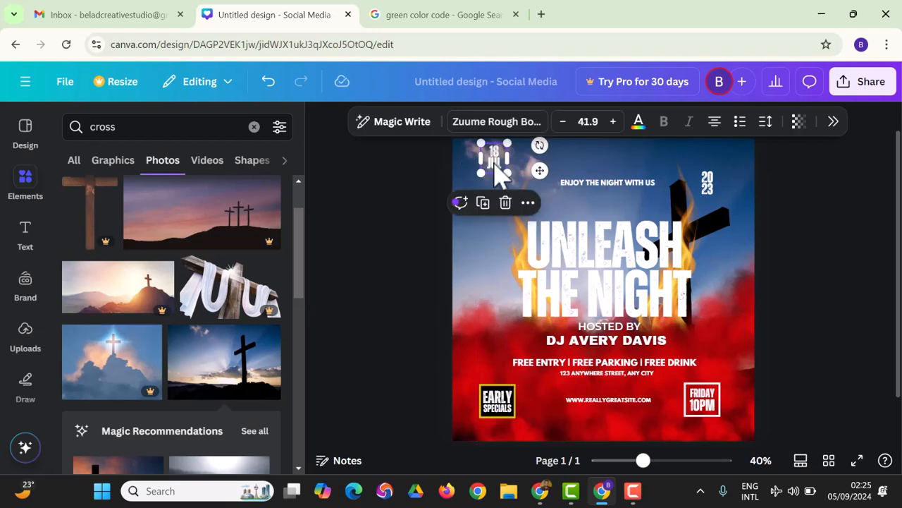
click(385, 227)
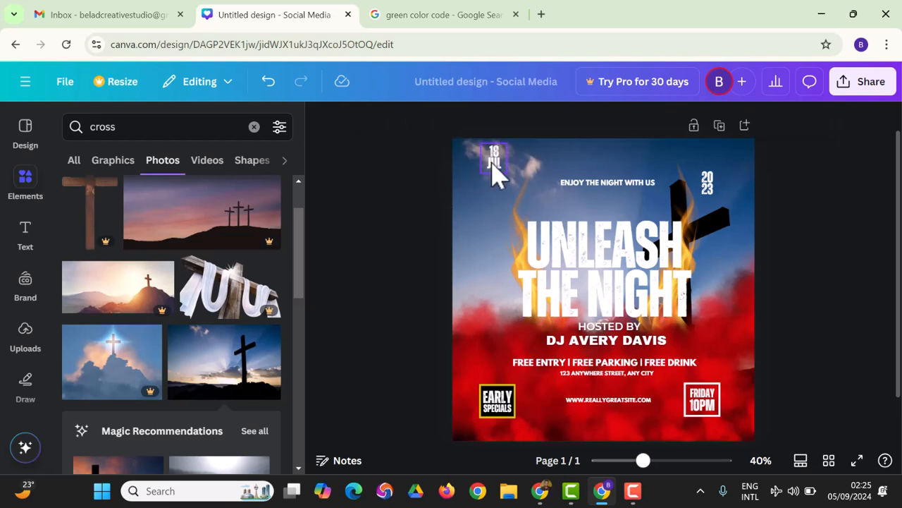
click(495, 176)
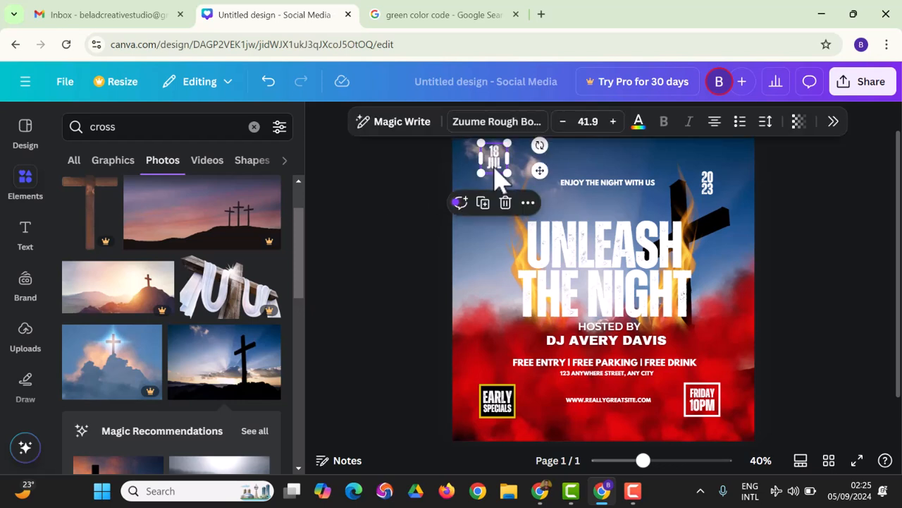
click(638, 121)
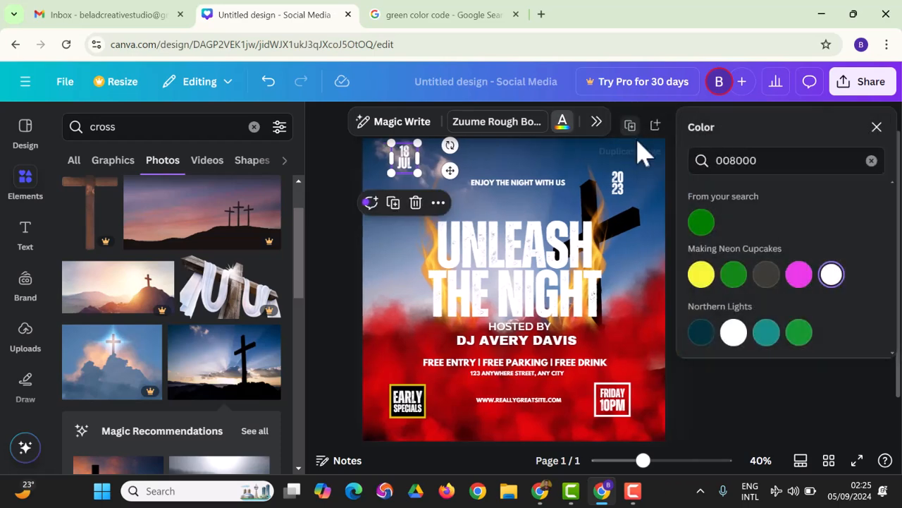
click(871, 160)
click(765, 156)
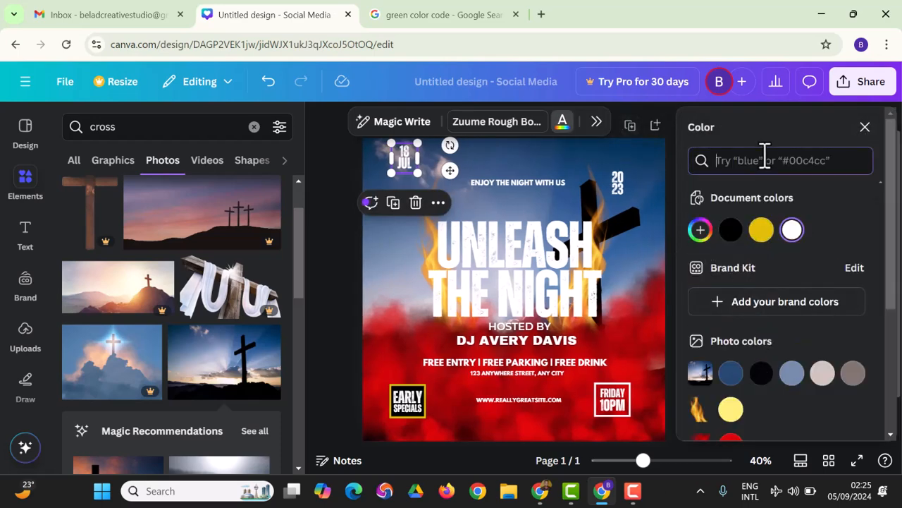
text(black)
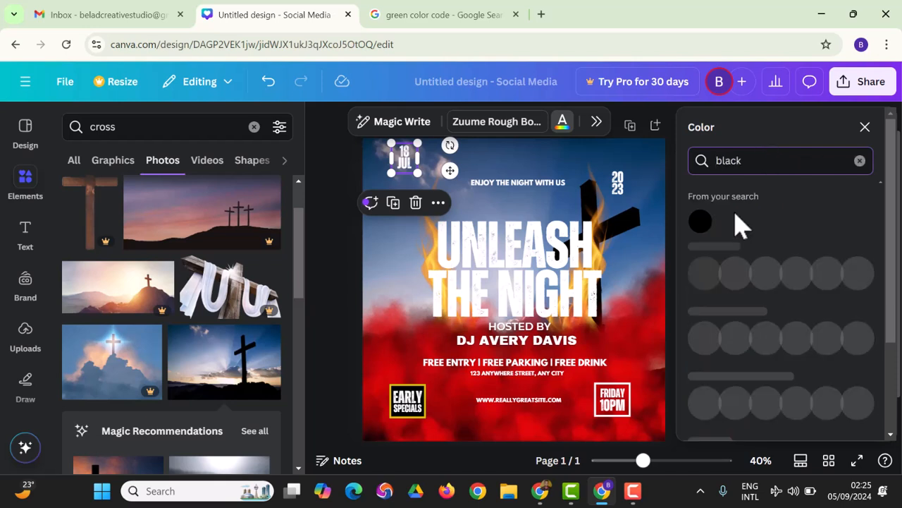
click(700, 221)
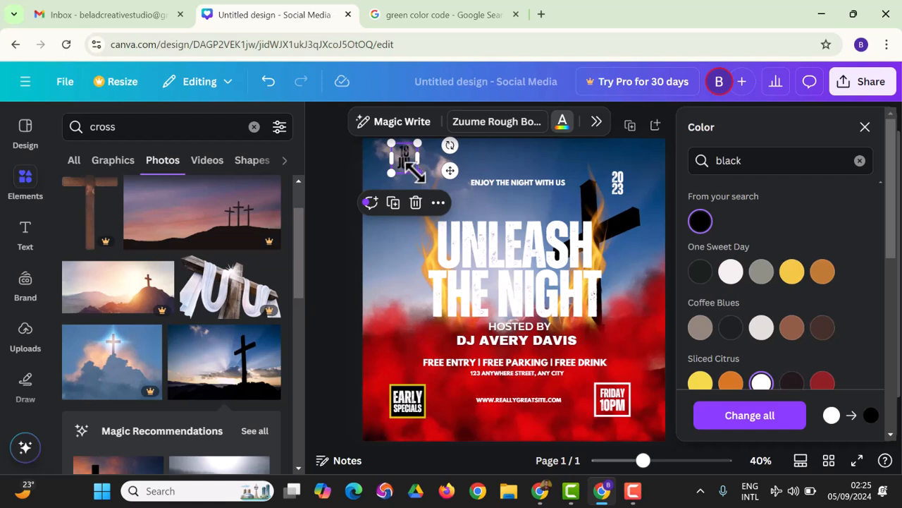
click(865, 127)
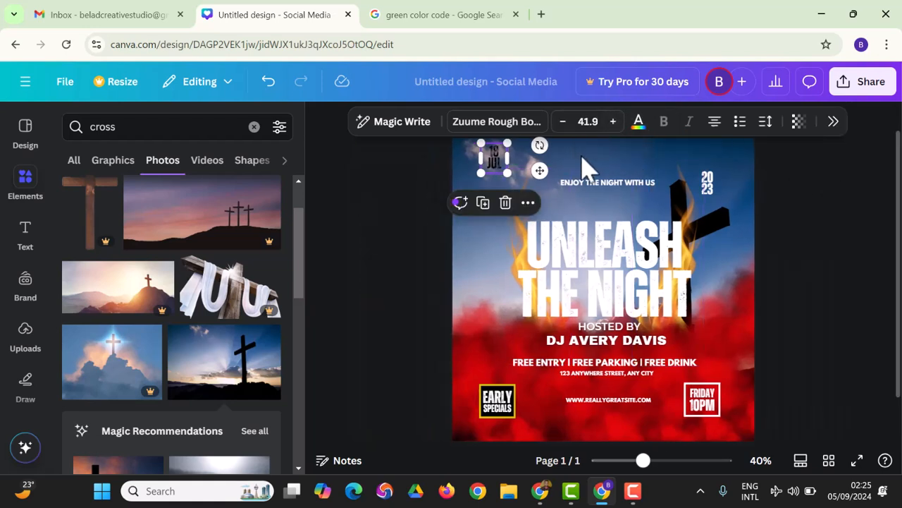
Enlarge the date text and change JUL to SEP so it reads 18 SEP.
drag(507, 171, 486, 191)
click(423, 228)
double_click(495, 200)
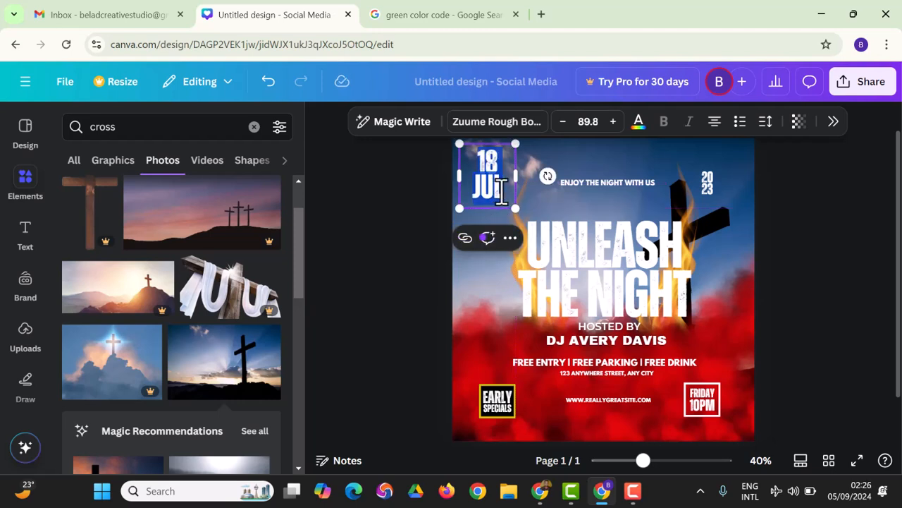
key(Escape)
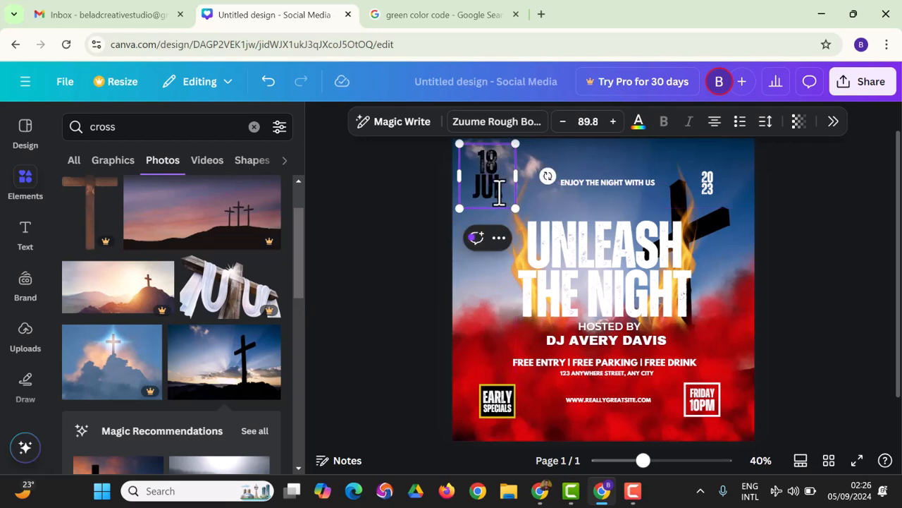
key(BackSpace)
text(SEP)
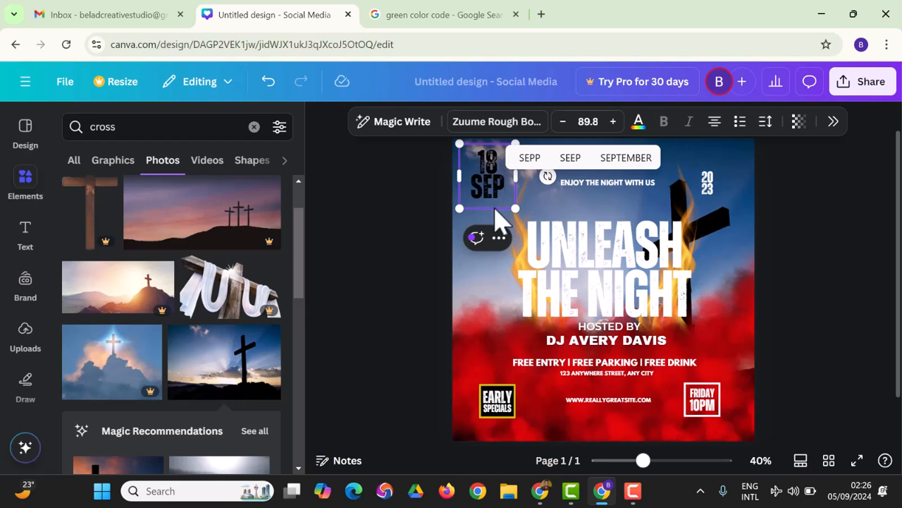
click(359, 310)
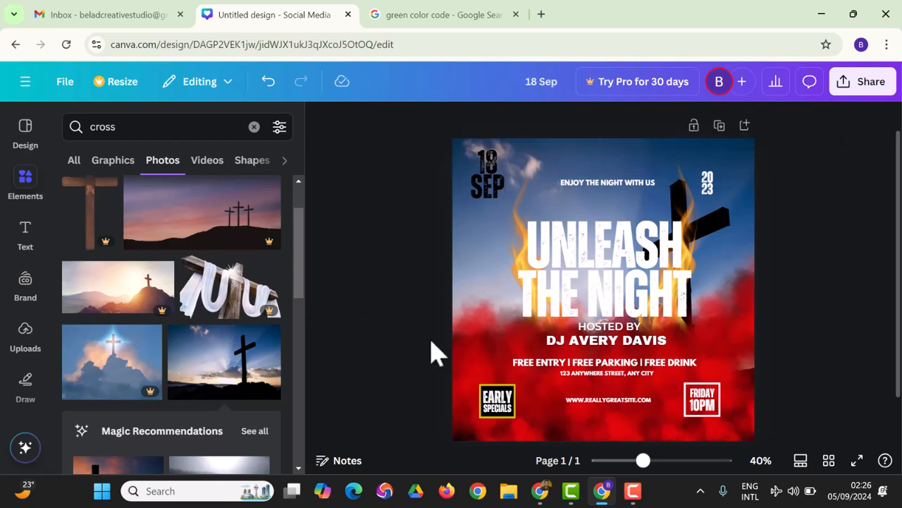
click(486, 164)
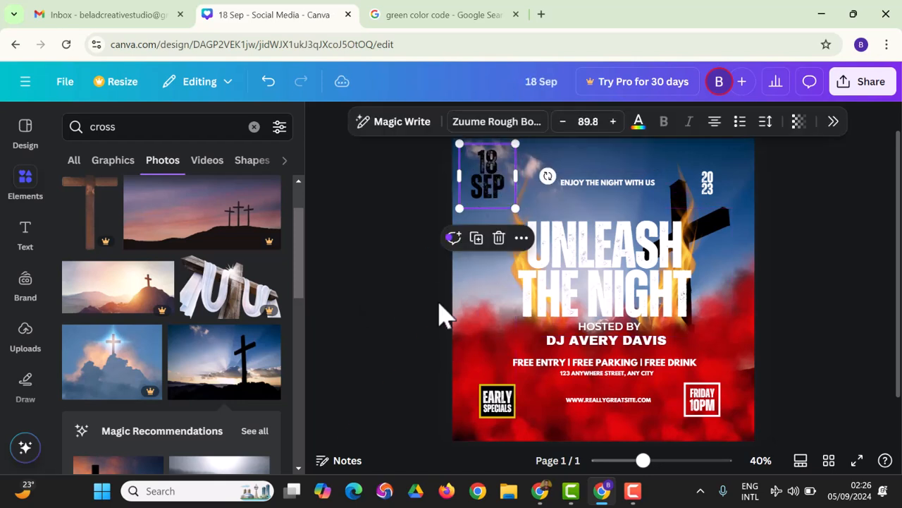
click(427, 321)
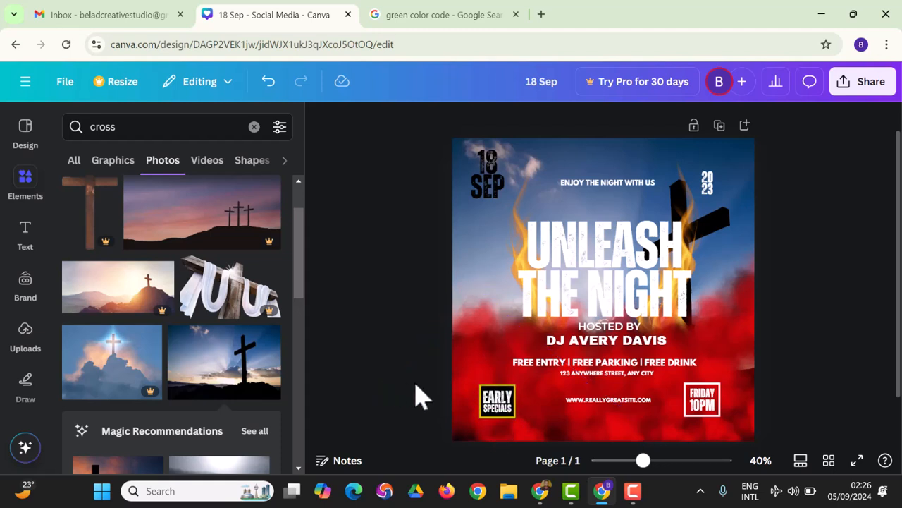
Delete the first several red cloud overlays around the headline.
click(497, 405)
click(501, 407)
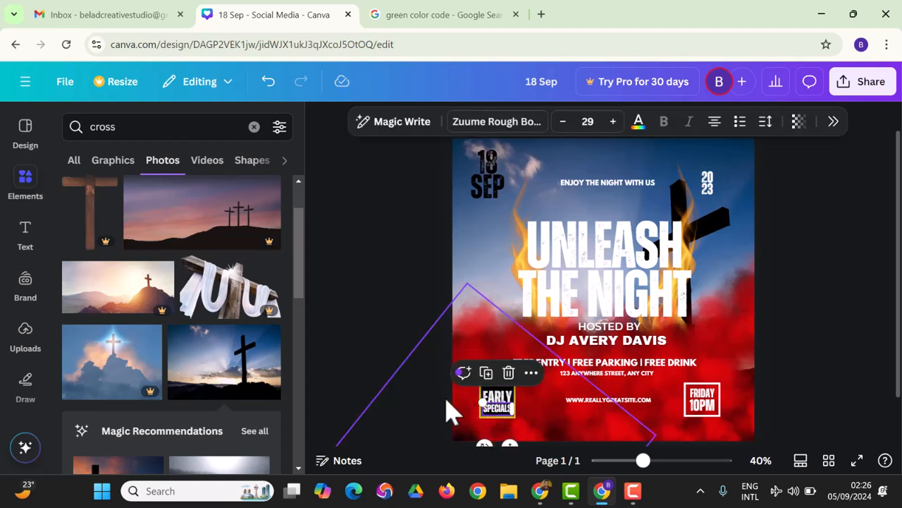
click(387, 373)
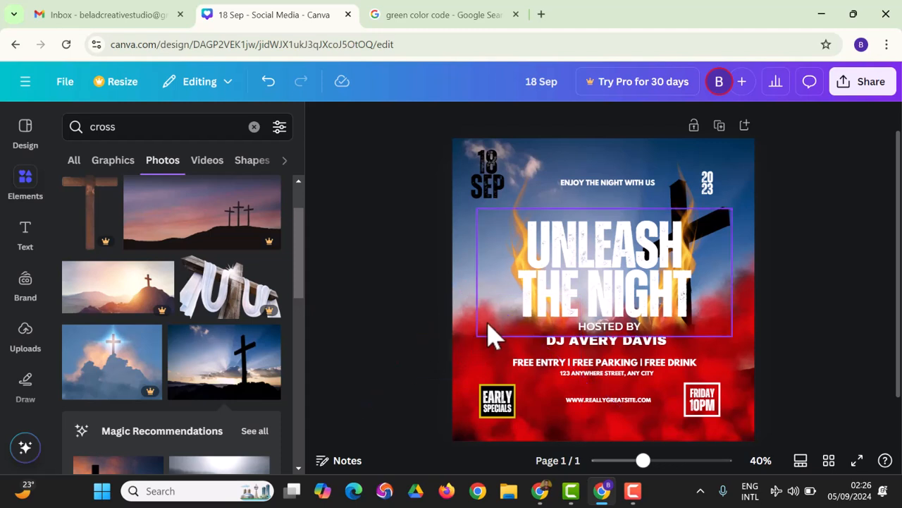
click(482, 350)
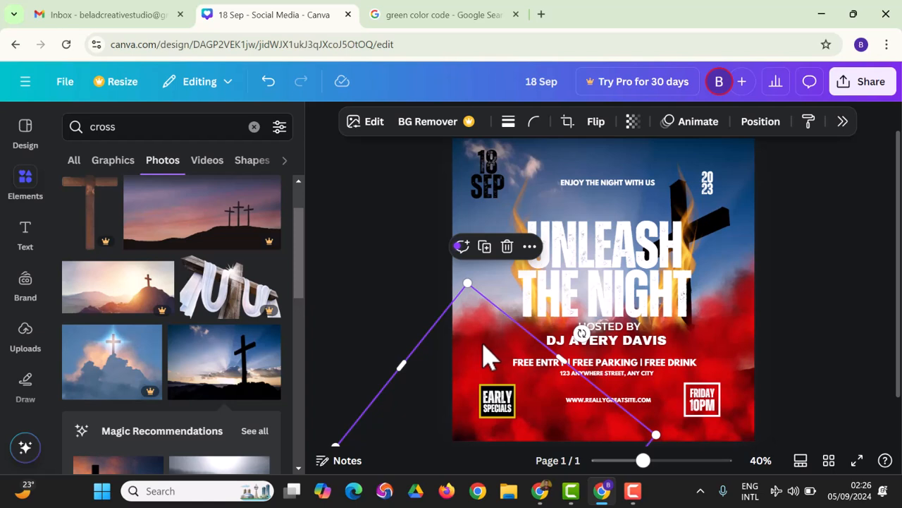
key(Delete)
click(482, 335)
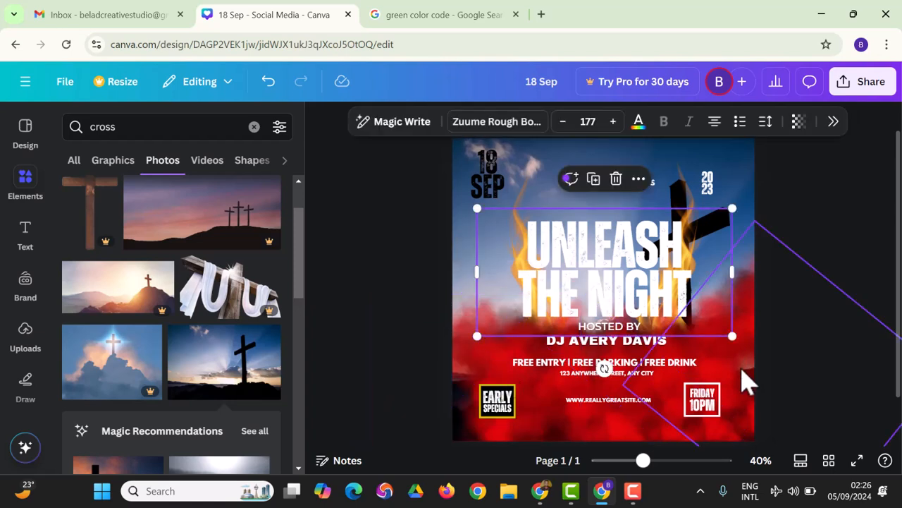
click(748, 380)
key(Delete)
click(733, 377)
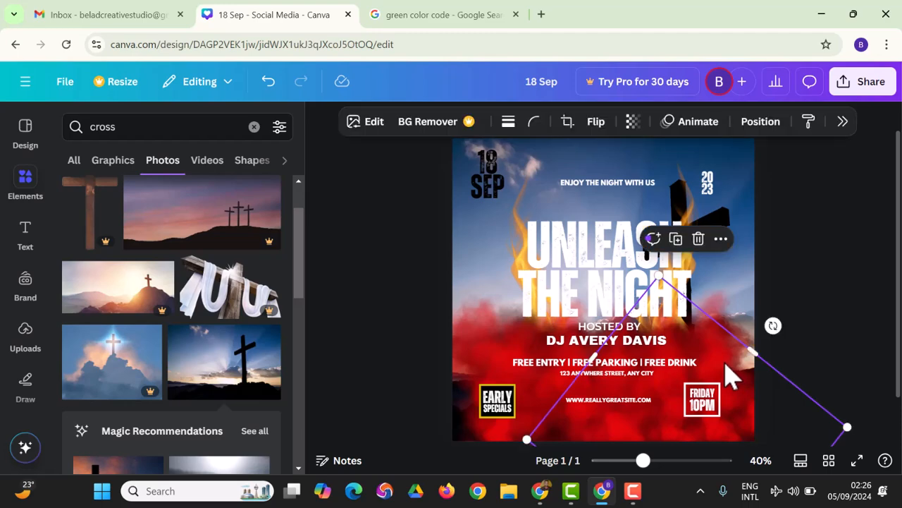
key(Delete)
click(734, 375)
key(Delete)
Delete the remaining bottom and left red clouds, then marquee-select the EARLY SPECIALS group.
click(628, 429)
key(Delete)
click(497, 356)
key(Delete)
click(600, 430)
key(Delete)
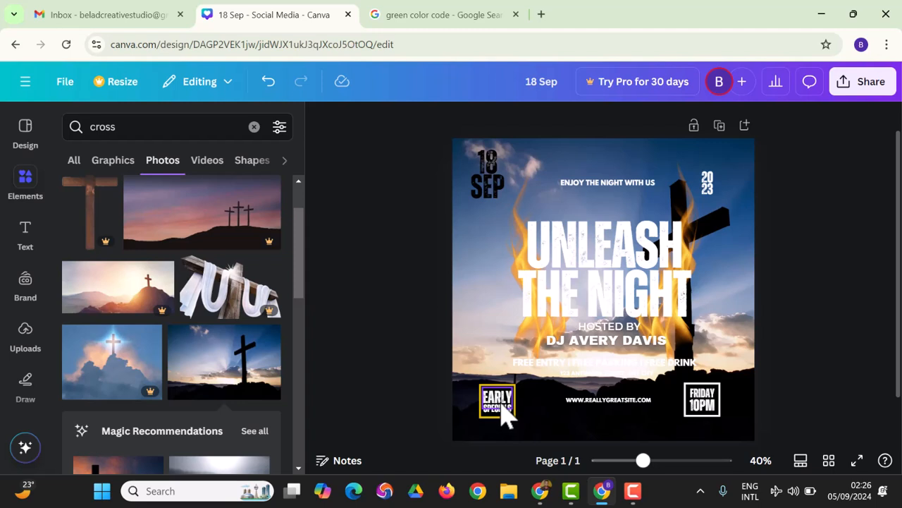
drag(407, 379, 496, 400)
Drag the website address lower, then enlarge the FRIDAY 10PM badge at bottom right.
click(615, 401)
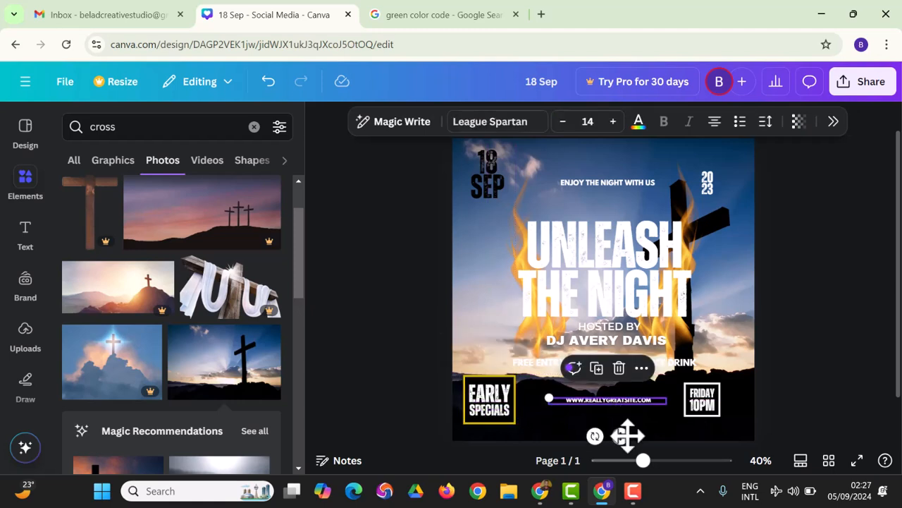
drag(623, 436, 624, 462)
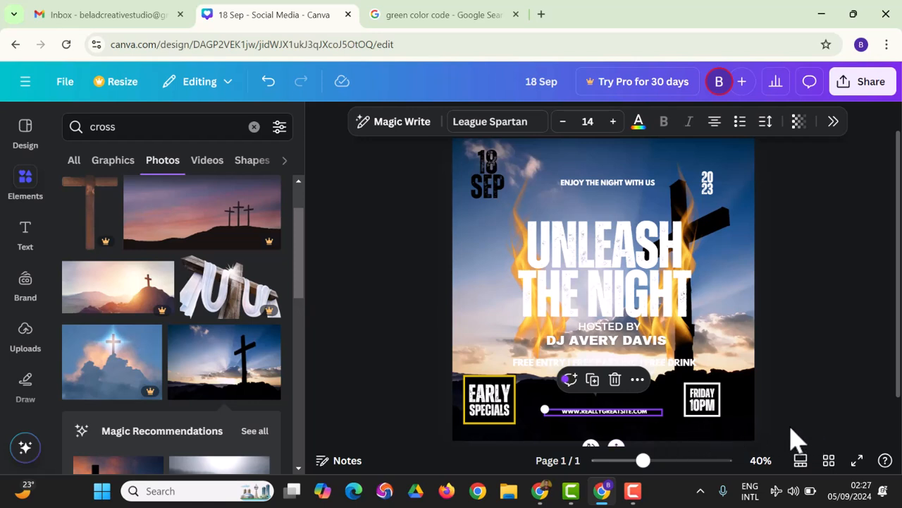
drag(781, 423, 733, 365)
drag(708, 396, 729, 423)
click(843, 400)
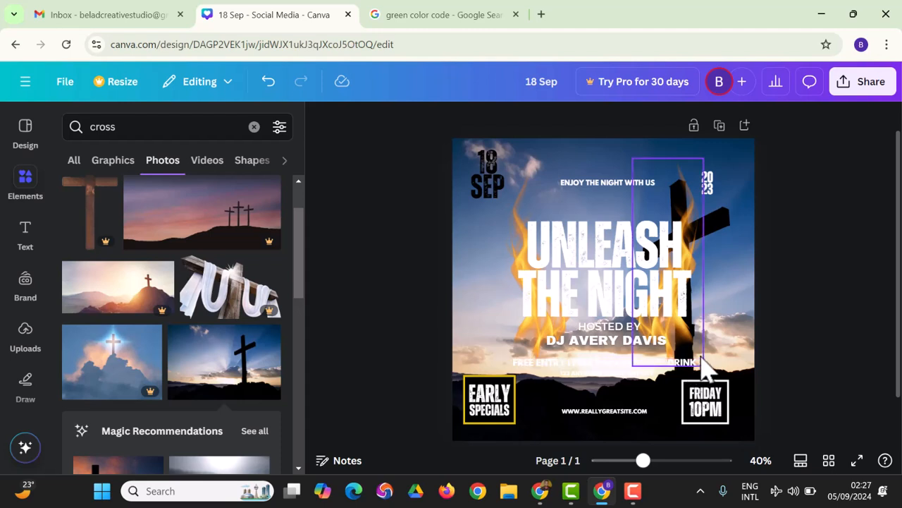
click(645, 295)
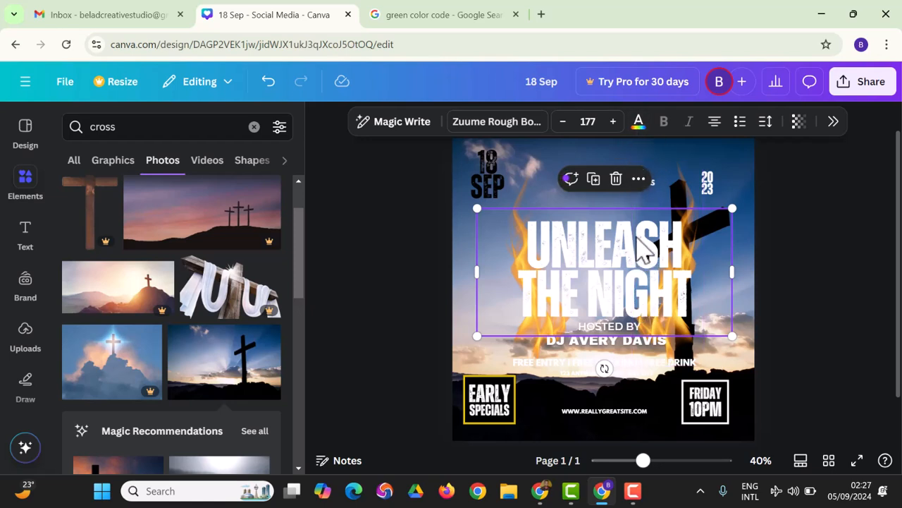
Try black and dark red on the headline, then settle on the Sliced Citrus yellow.
click(638, 122)
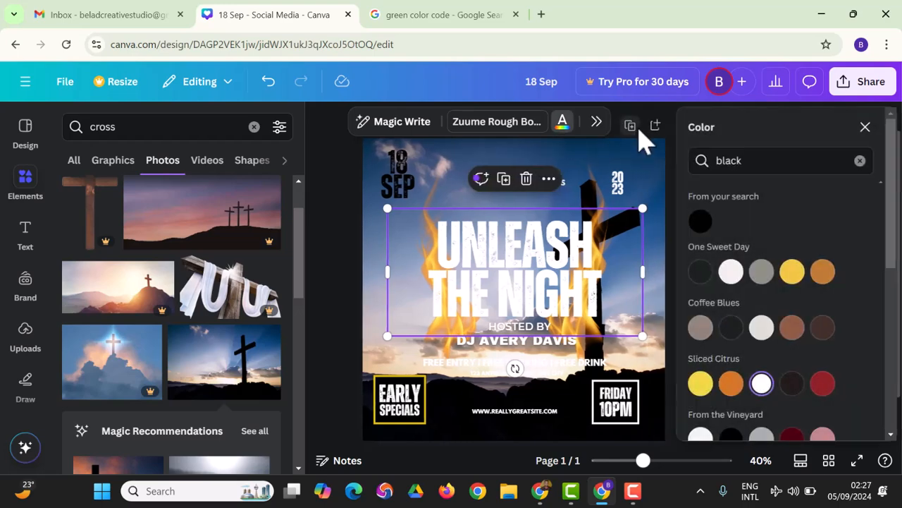
scroll(752, 353, down, 2)
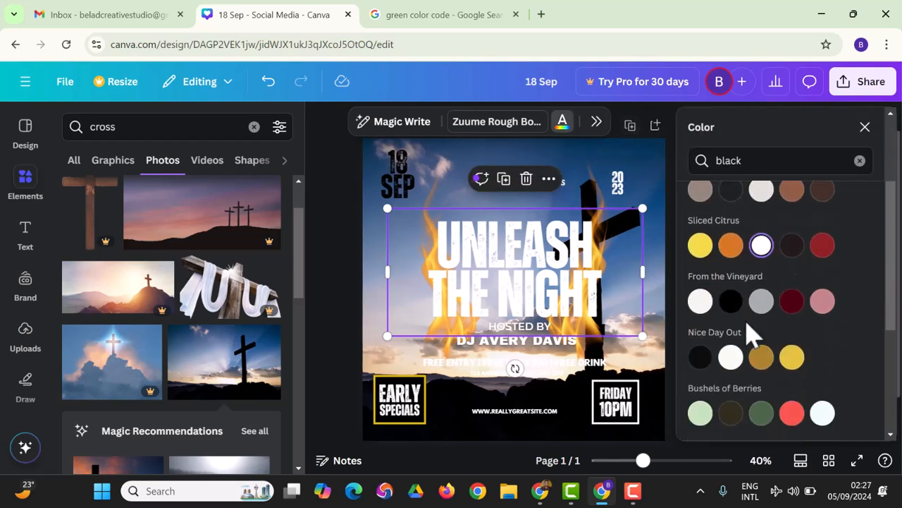
click(702, 358)
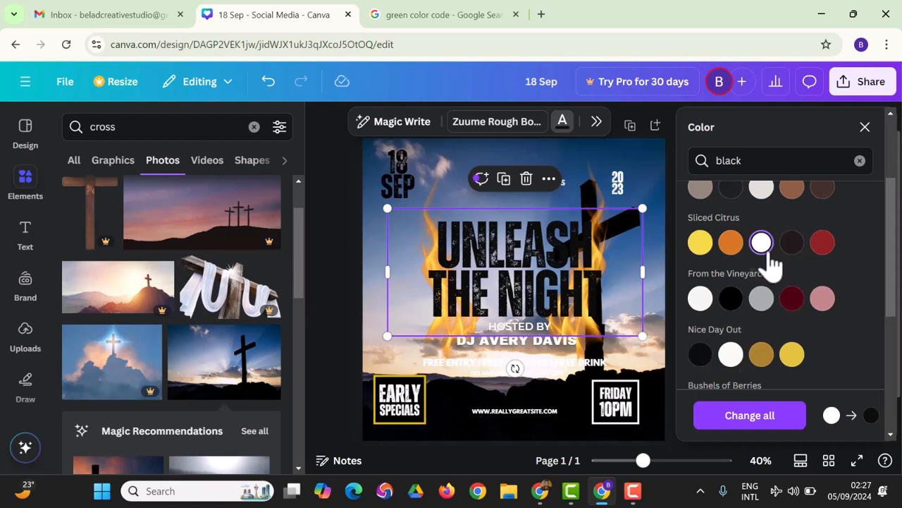
click(792, 299)
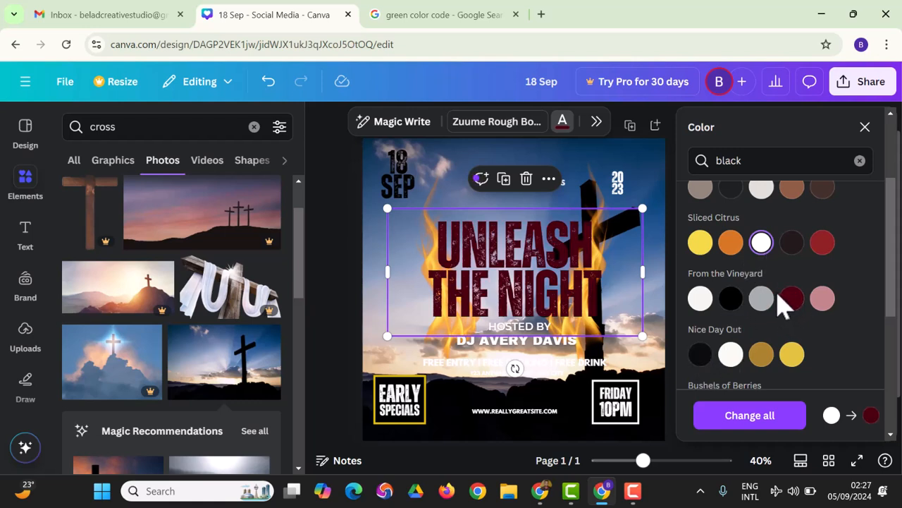
click(700, 243)
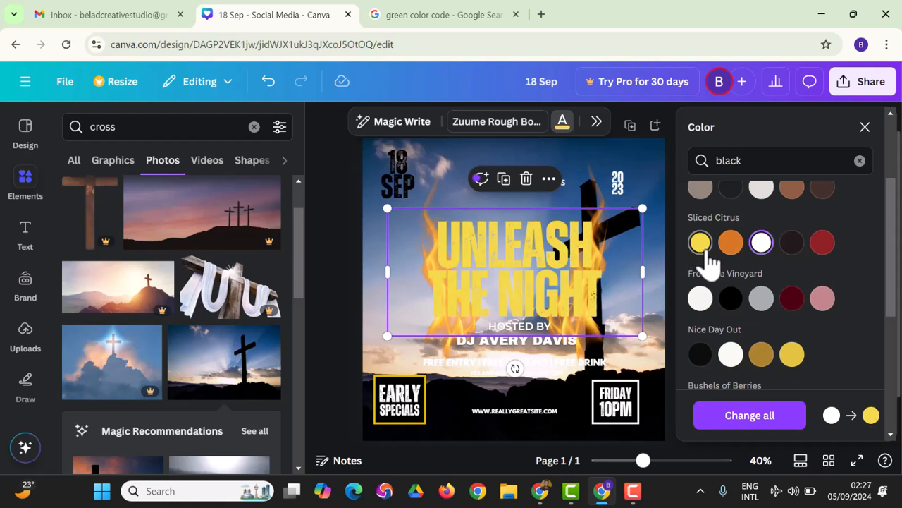
click(865, 128)
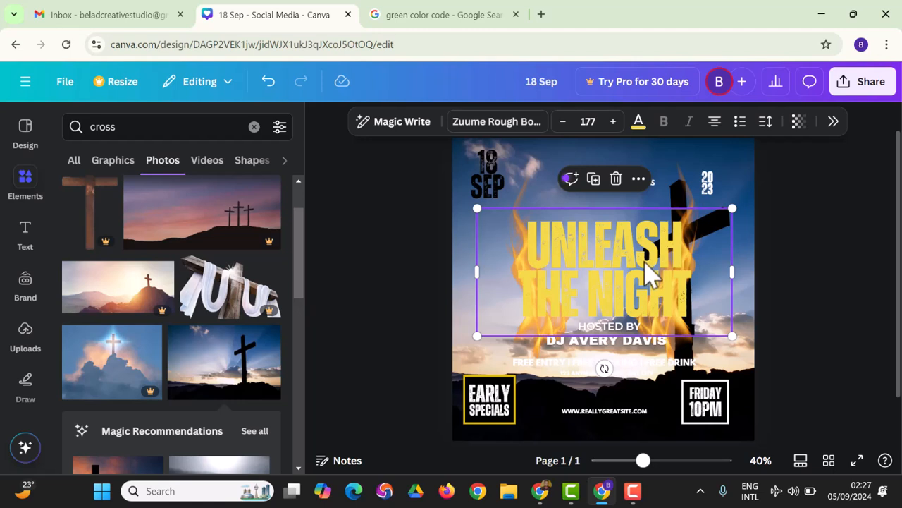
Apply a Shadow effect to the headline and browse the full list of text effects.
click(834, 121)
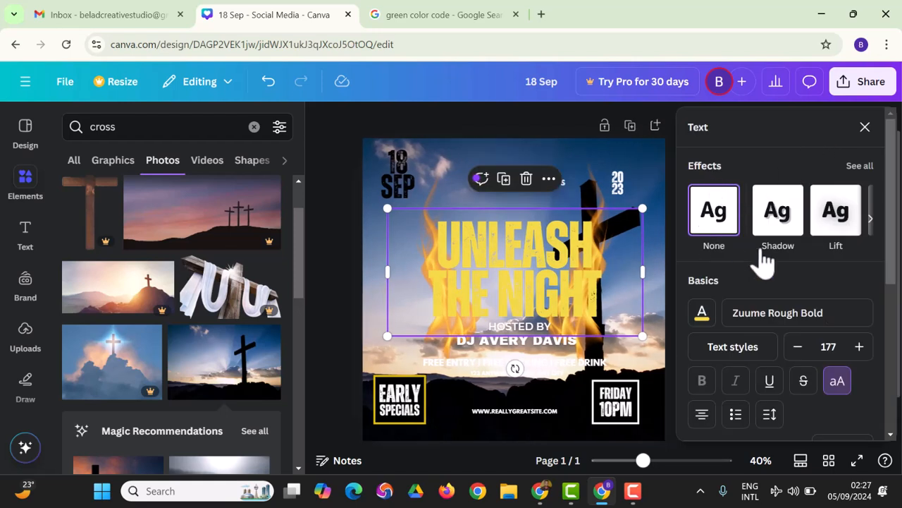
click(787, 239)
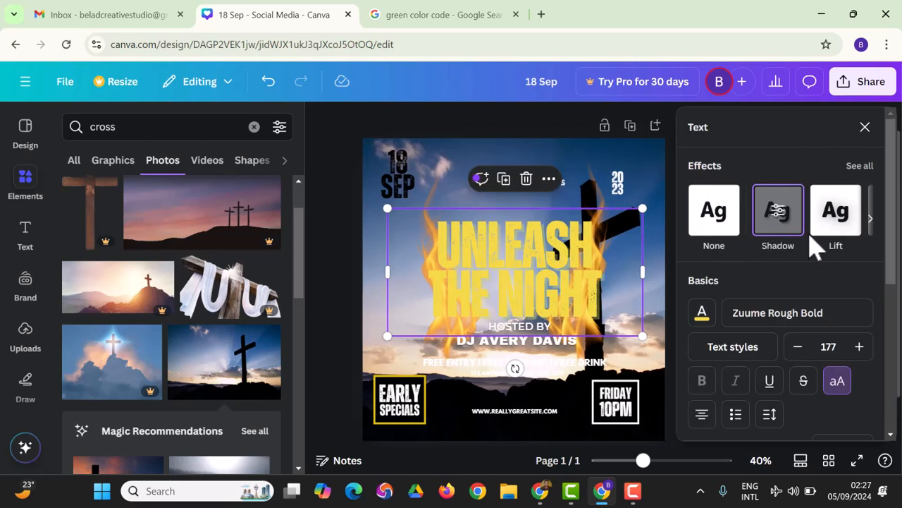
scroll(721, 316, down, 3)
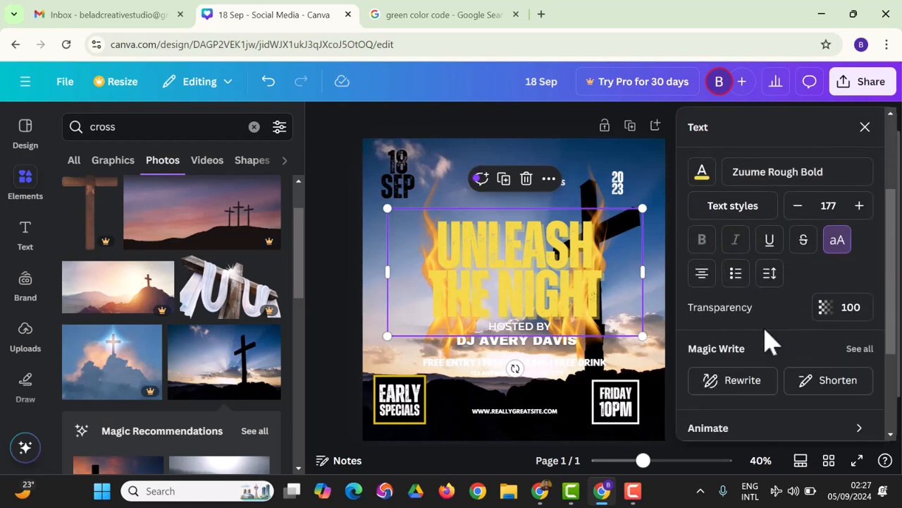
scroll(767, 342, down, 2)
scroll(763, 339, up, 4)
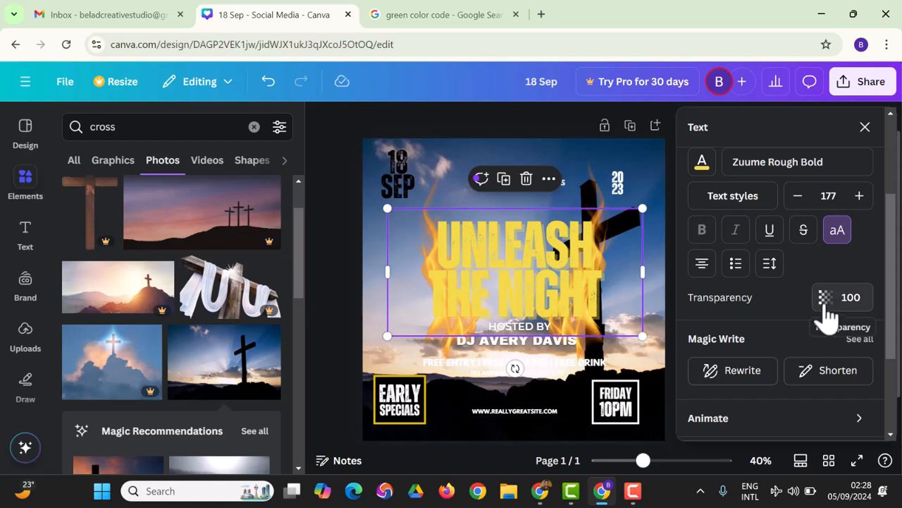
scroll(740, 225, up, 2)
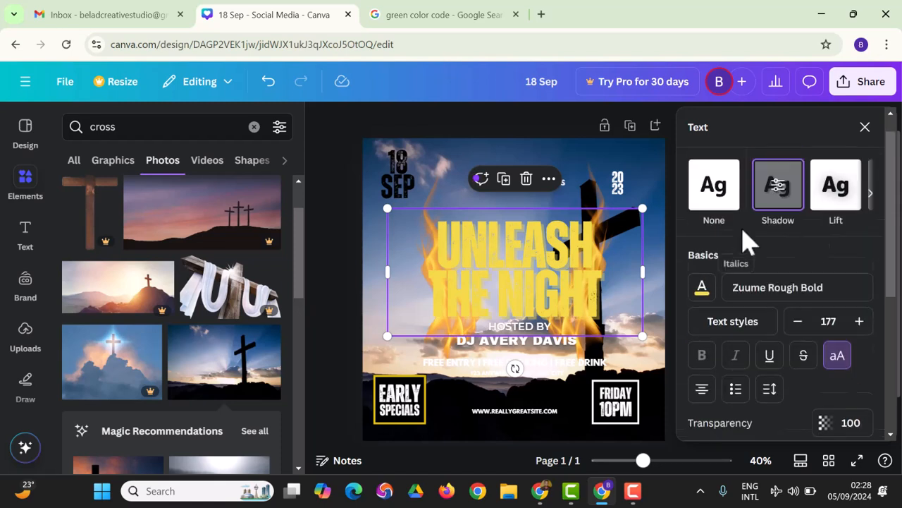
click(864, 167)
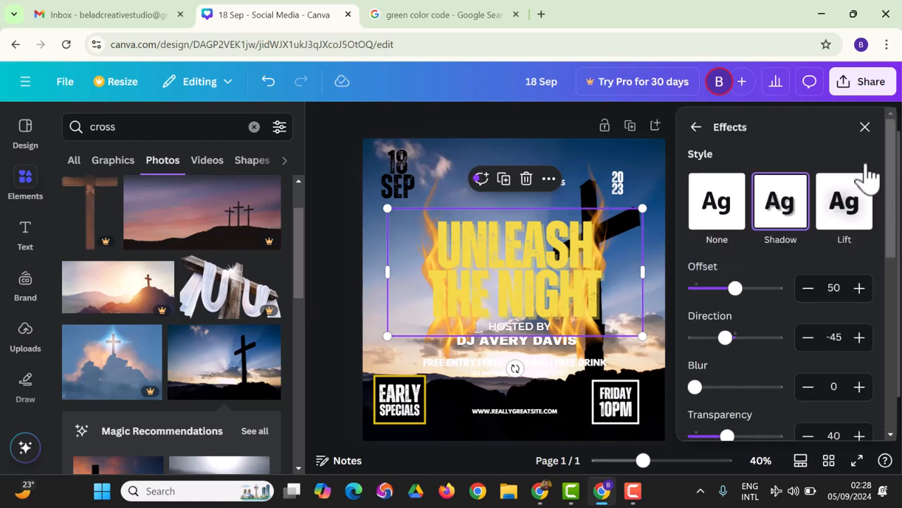
scroll(839, 232, down, 2)
scroll(832, 255, up, 1)
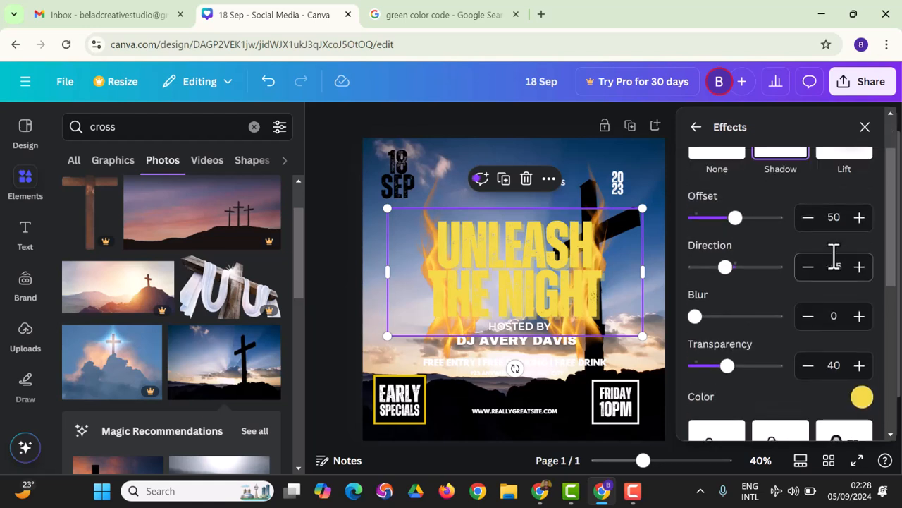
scroll(860, 414, down, 2)
scroll(851, 408, down, 3)
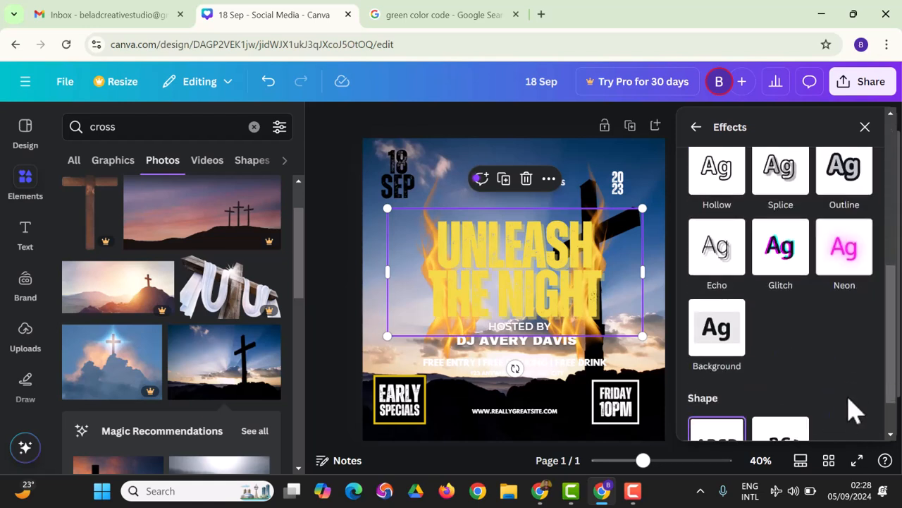
scroll(851, 409, up, 1)
scroll(851, 409, down, 1)
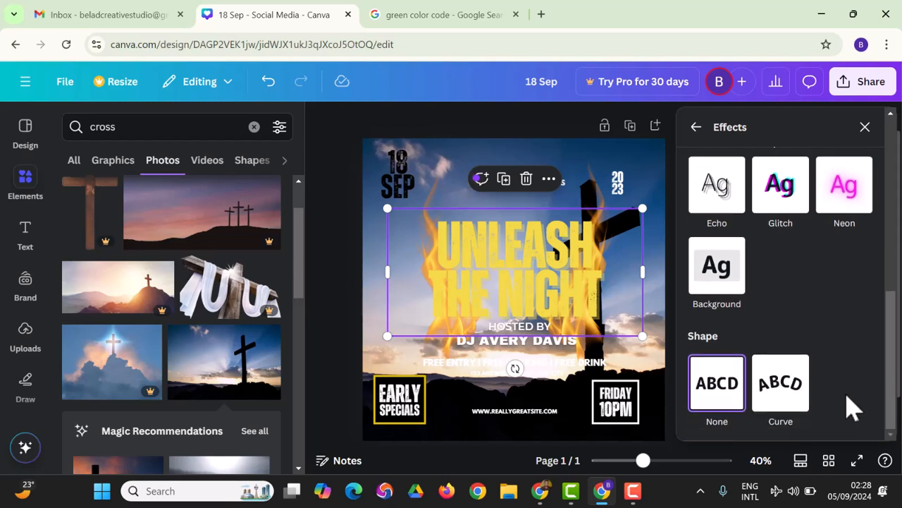
scroll(828, 404, up, 1)
scroll(776, 398, down, 1)
scroll(778, 374, up, 1)
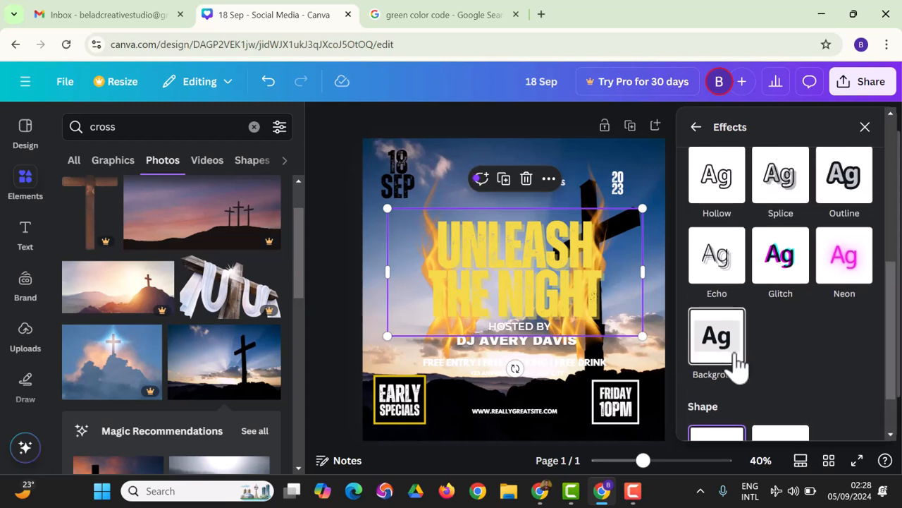
Give the headline a rounded Background effect coloured black.
click(730, 356)
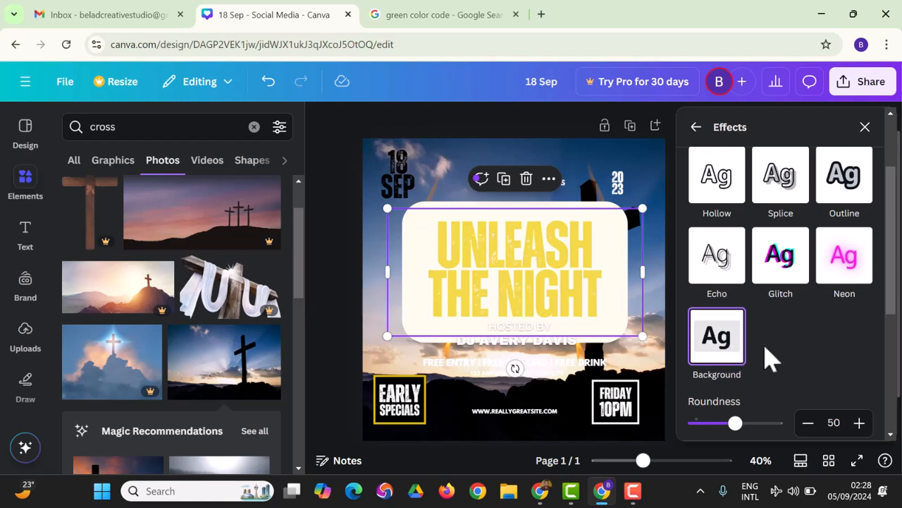
scroll(782, 370, down, 2)
scroll(779, 365, down, 3)
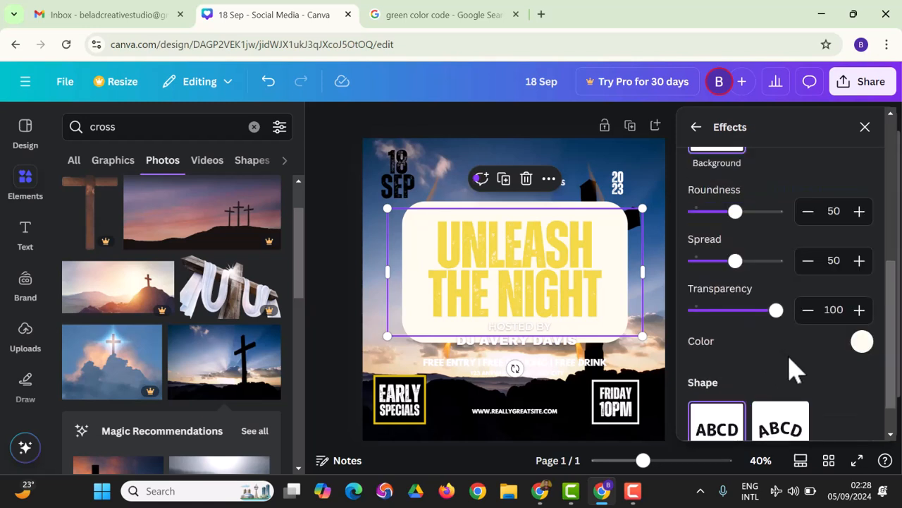
click(863, 341)
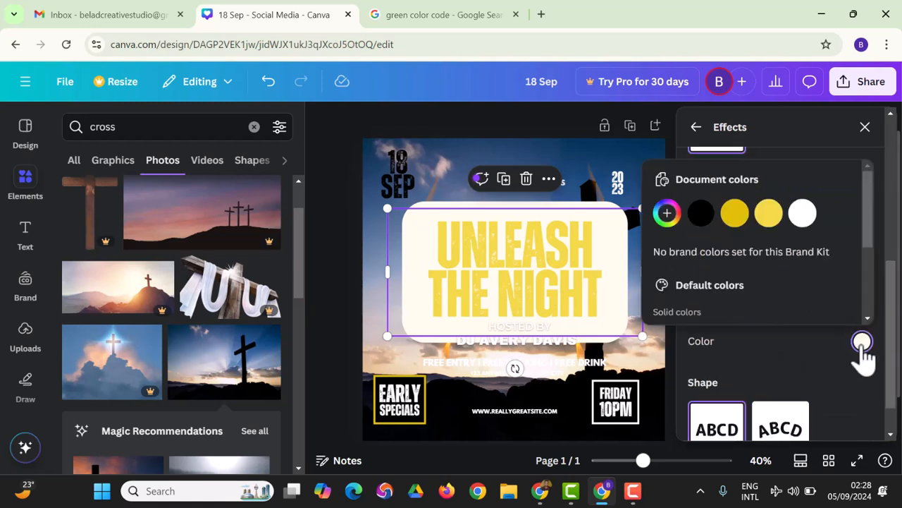
click(701, 213)
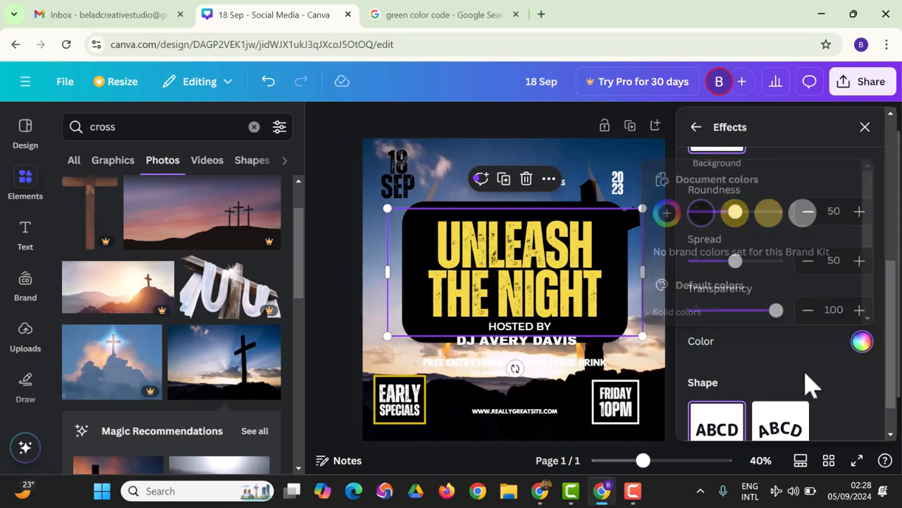
click(865, 127)
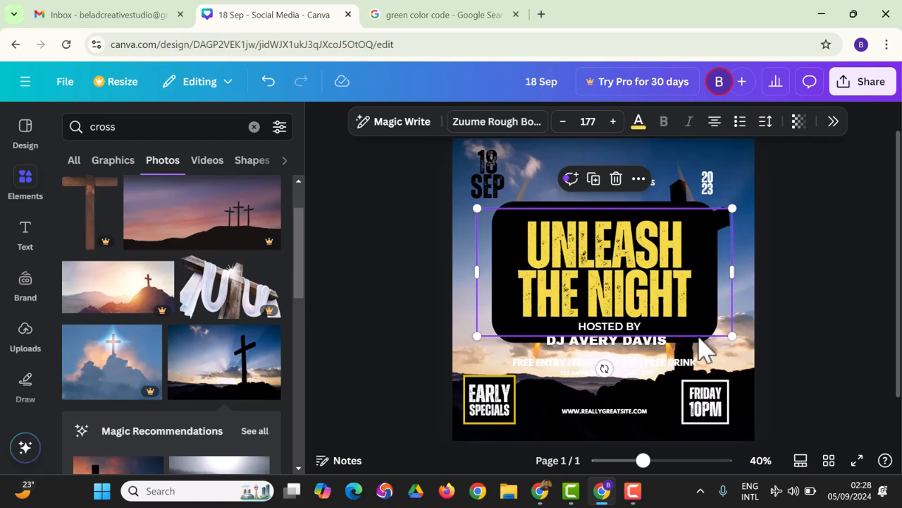
Enlarge the headline box and move the DJ name and HOSTED BY lines below it.
double_click(705, 305)
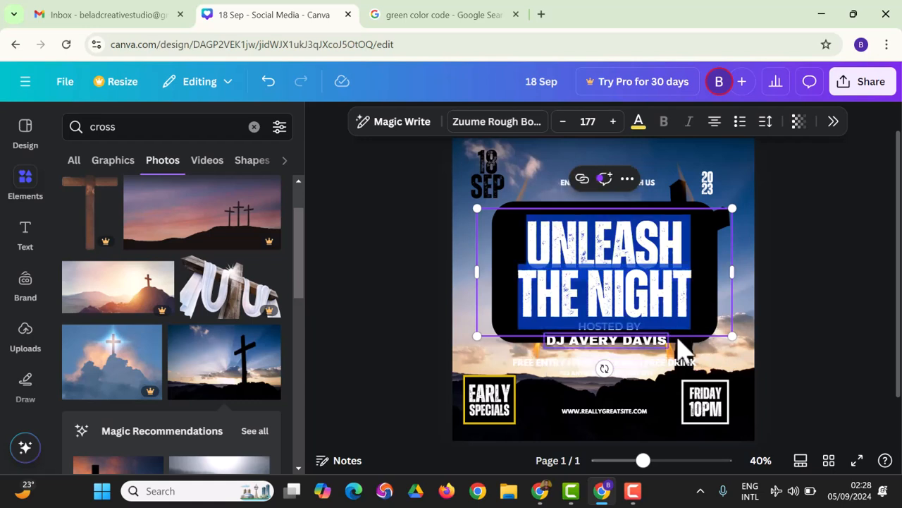
mouse_move(736, 337)
mouse_down()
mouse_move(748, 347)
mouse_move(728, 332)
mouse_up()
click(758, 355)
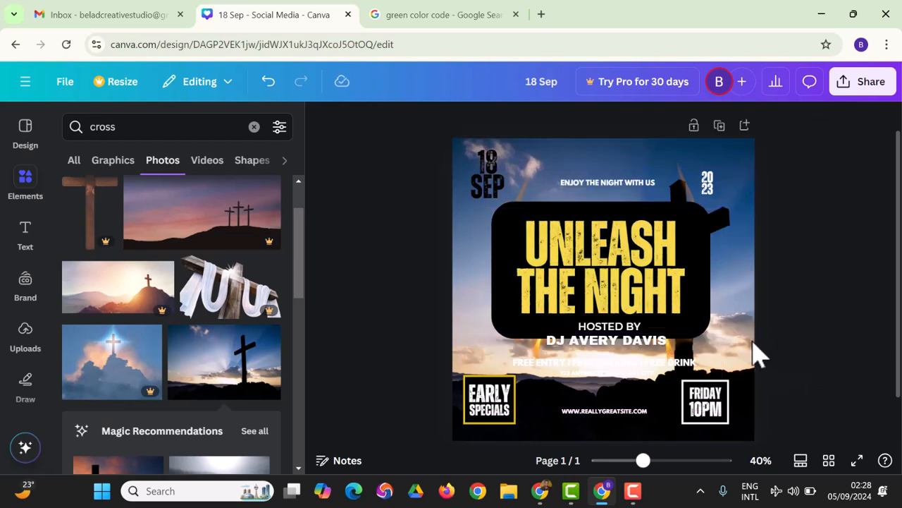
drag(626, 345, 627, 377)
click(403, 323)
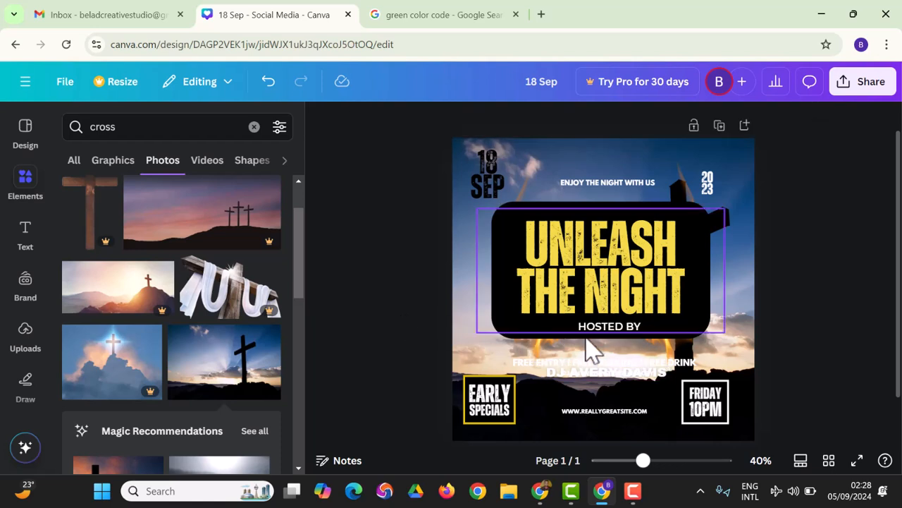
drag(598, 335, 598, 359)
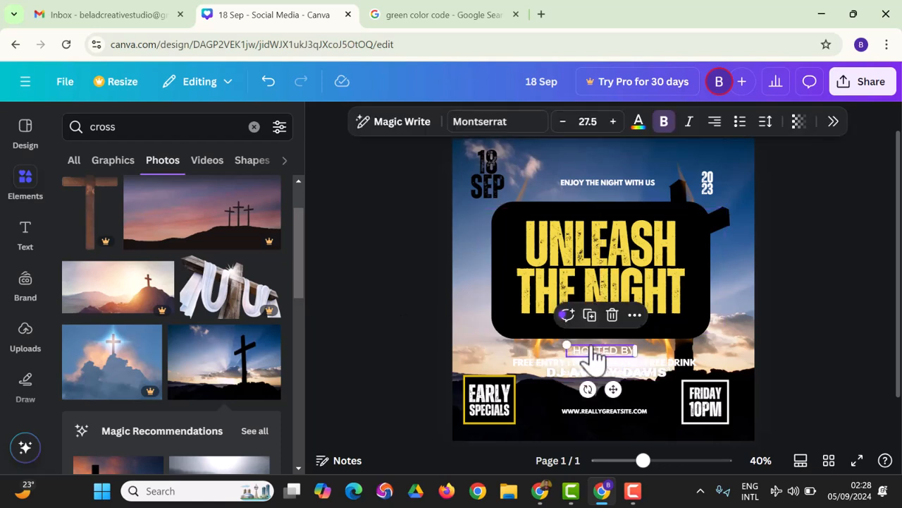
Delete the free entry line and the small text line beneath the host name.
click(594, 379)
click(540, 368)
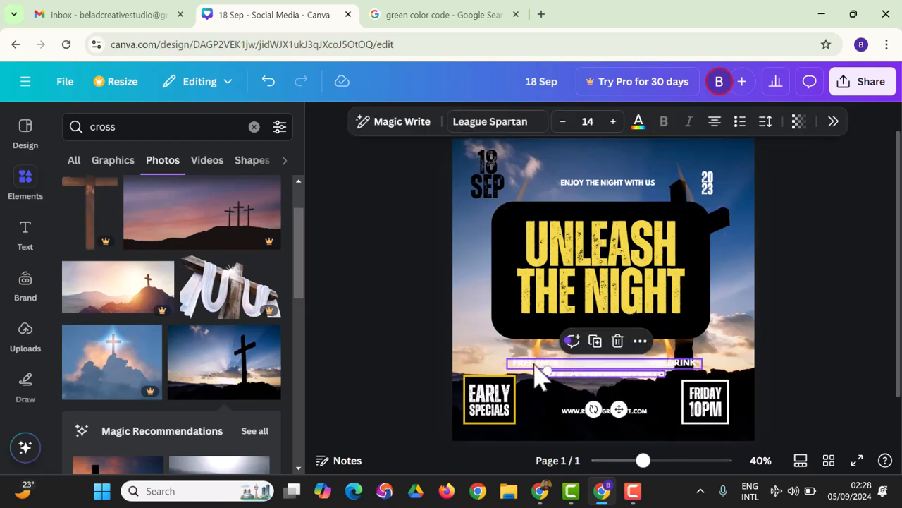
key(Delete)
mouse_move(576, 374)
mouse_down()
mouse_move(574, 363)
mouse_move(584, 367)
mouse_up()
key(Delete)
Colour the DJ name and HOSTED BY text black.
click(582, 374)
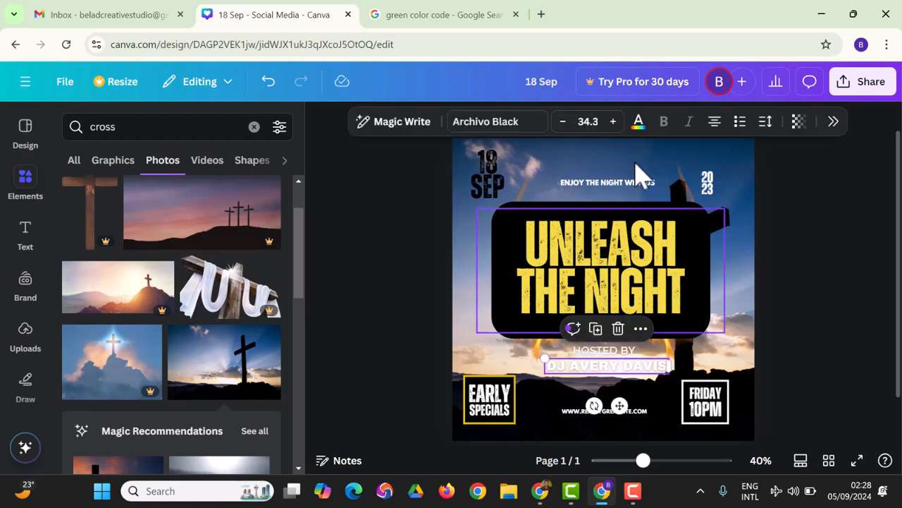
click(638, 122)
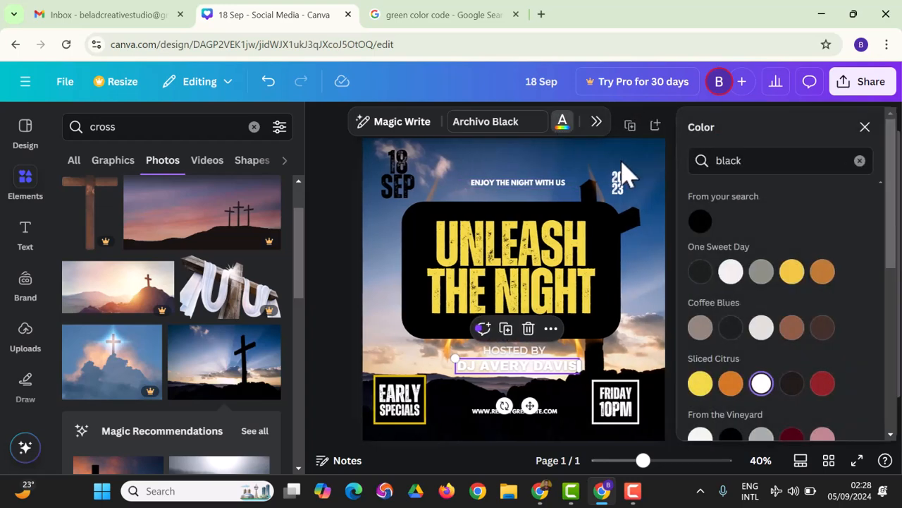
click(700, 222)
click(514, 351)
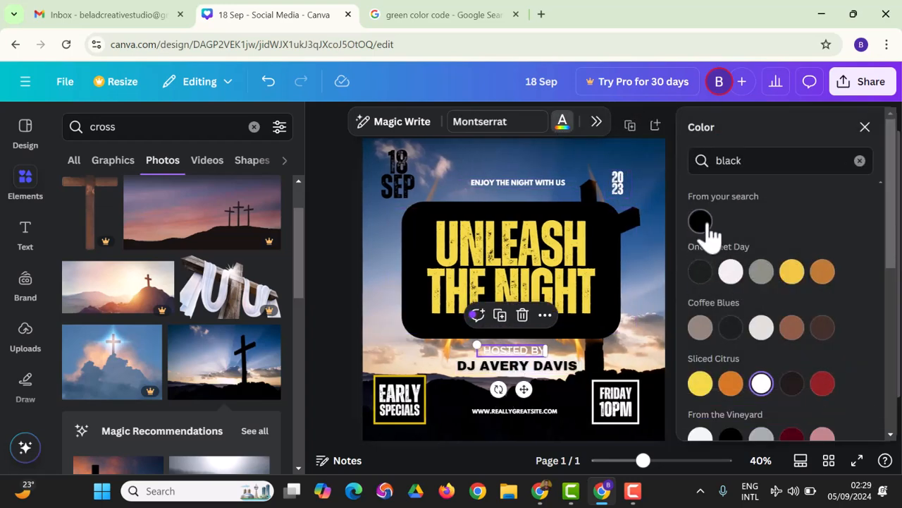
click(343, 318)
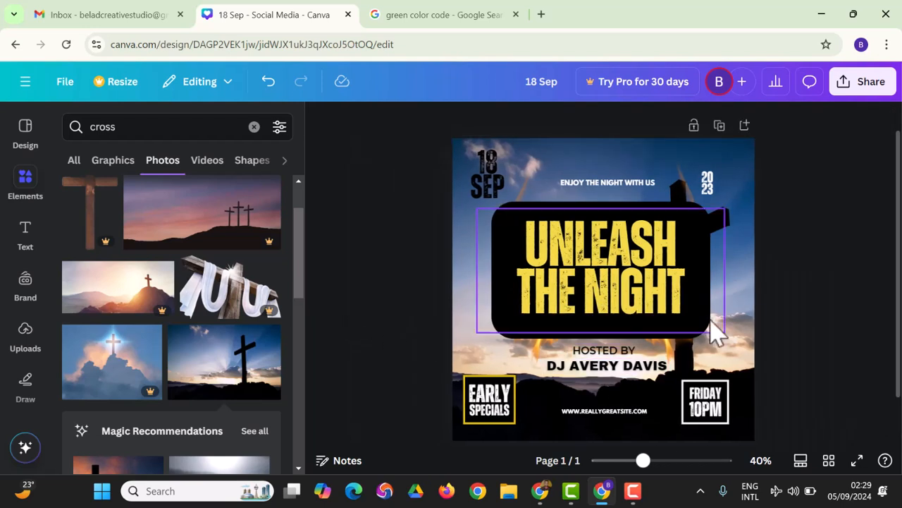
Enlarge the top-right 2023 year text and colour it black.
click(709, 187)
drag(726, 166, 733, 184)
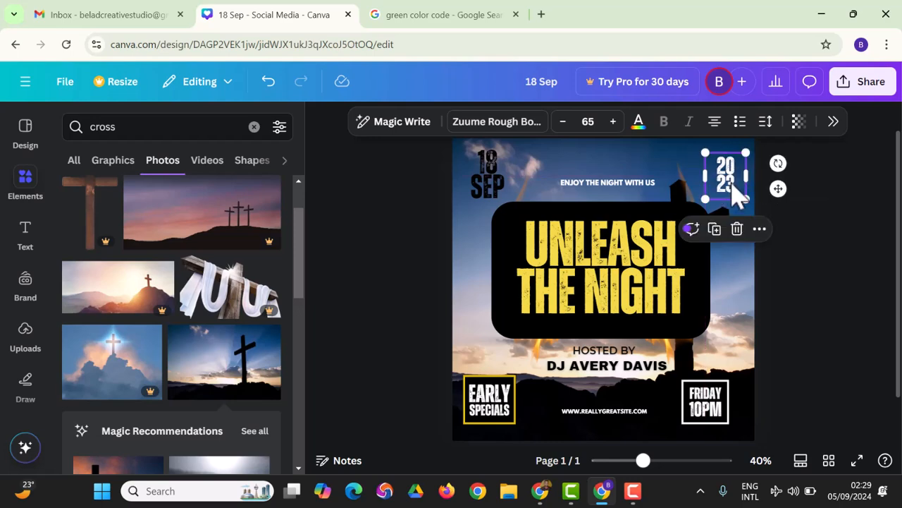
click(638, 127)
click(700, 221)
Edit the year to 2025 and nudge ENJOY THE NIGHT WITH US slightly higher.
double_click(643, 186)
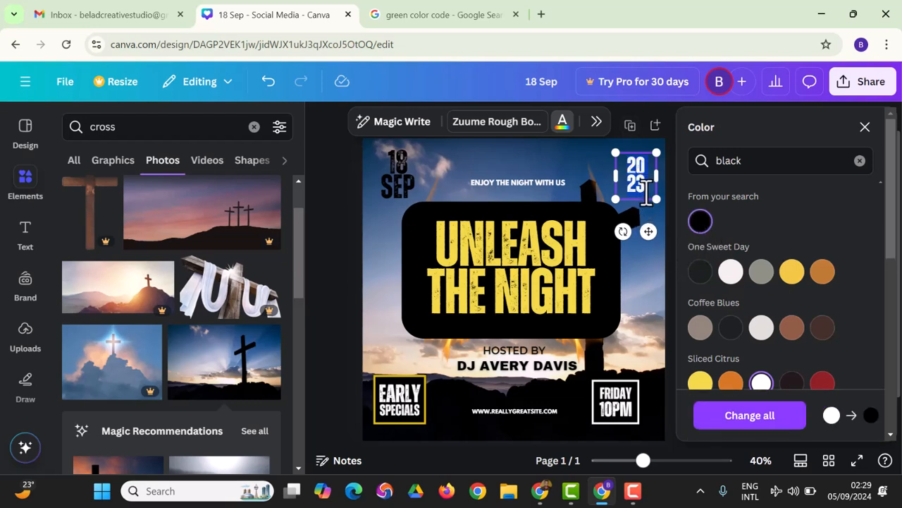
click(646, 186)
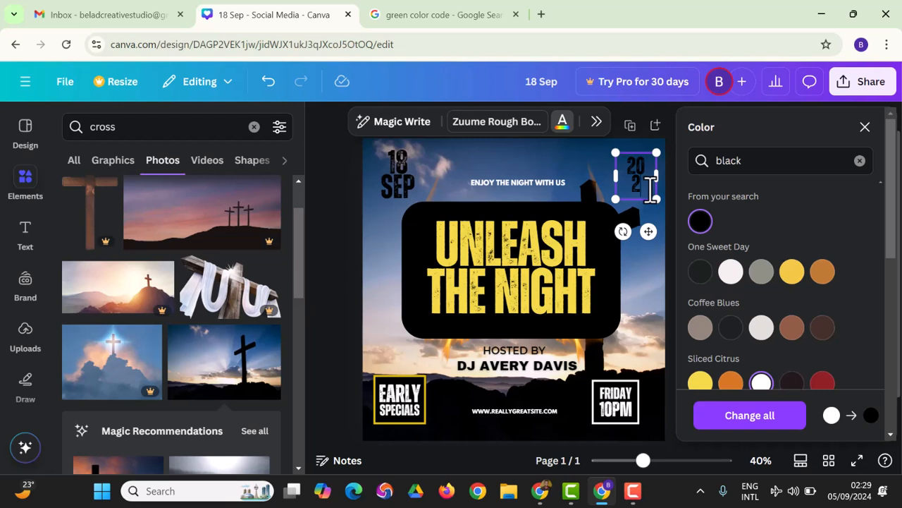
click(865, 127)
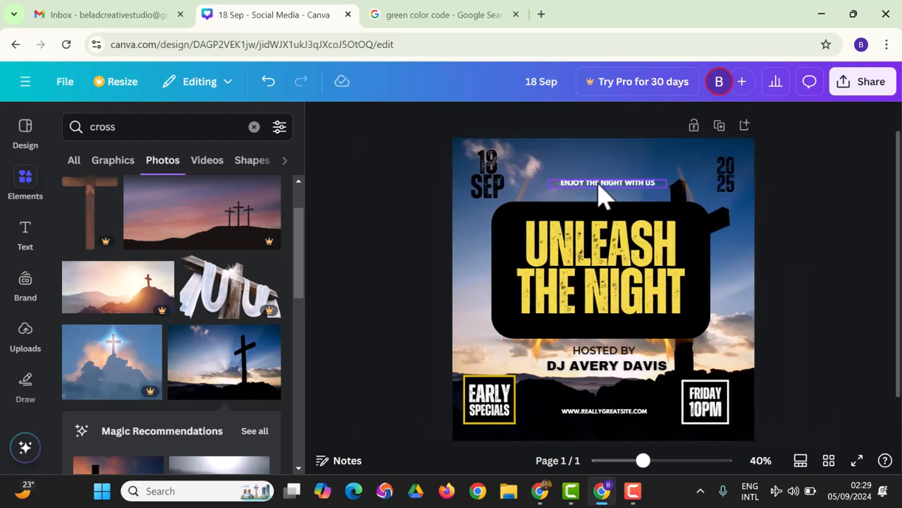
drag(600, 182, 596, 180)
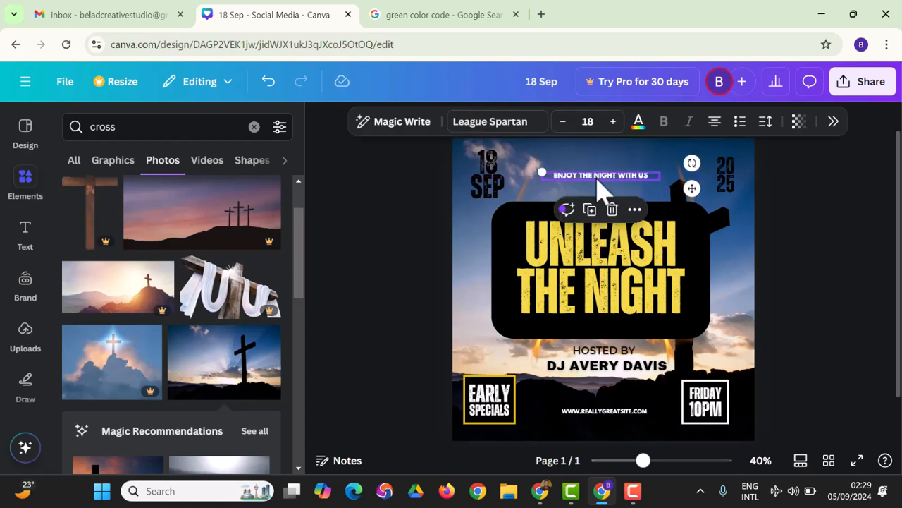
click(811, 292)
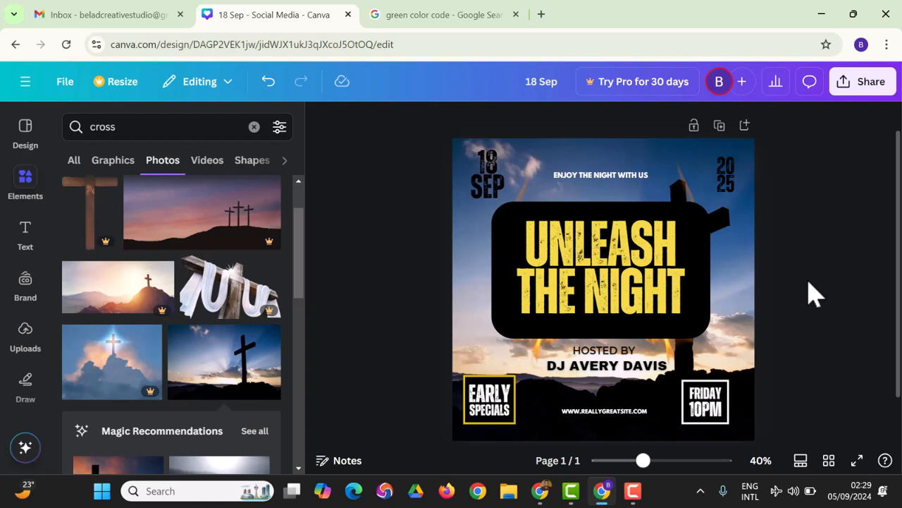
Lower the UNLEASH THE NIGHT black panel's transparency to about 75 so the cross photo shows through.
click(702, 288)
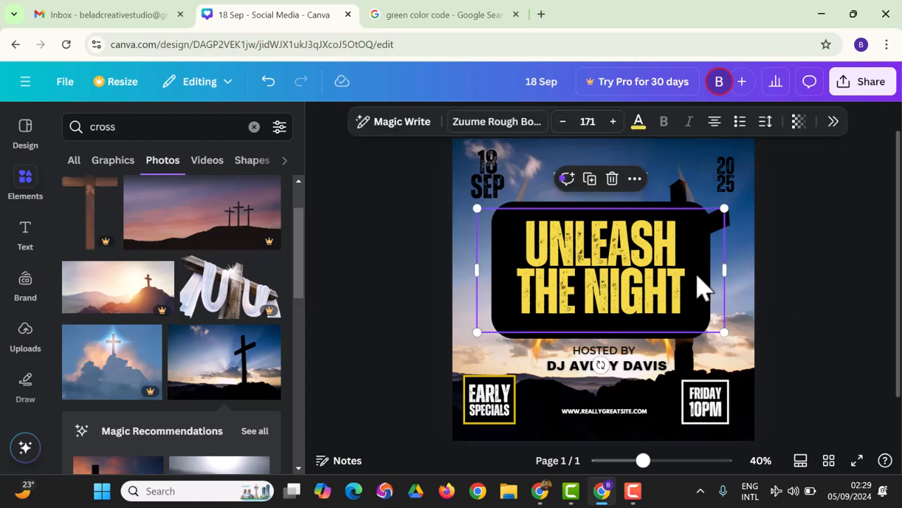
click(798, 122)
drag(822, 185, 810, 204)
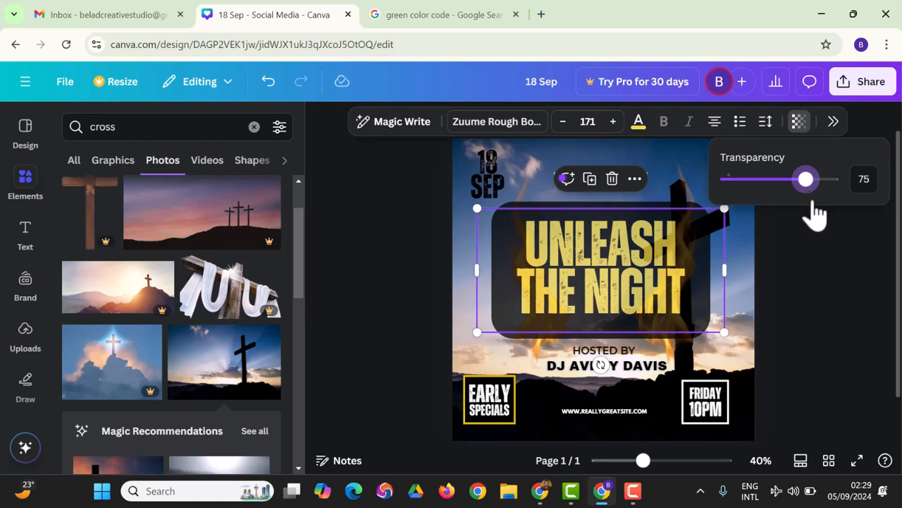
click(822, 367)
click(823, 367)
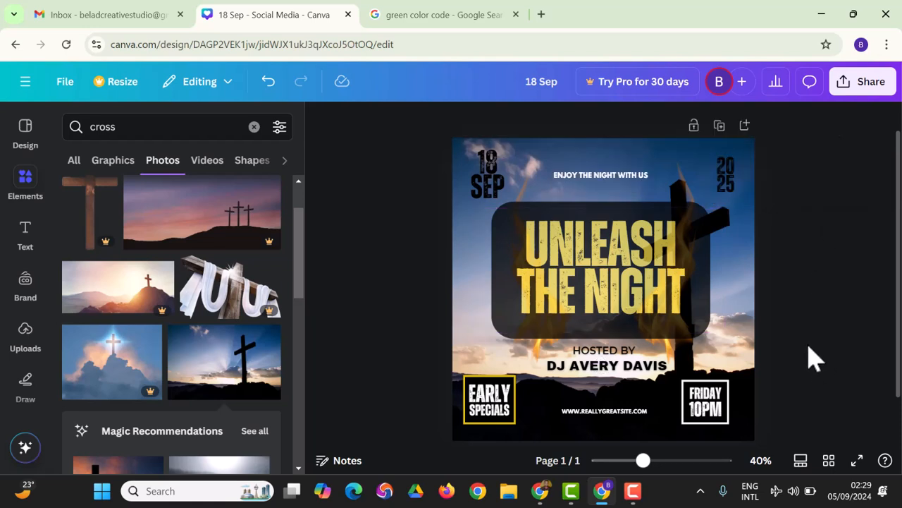
Replace DJ AVERY DAVIS under HOSTED BY with the host's own full name, fixing the typo.
double_click(624, 367)
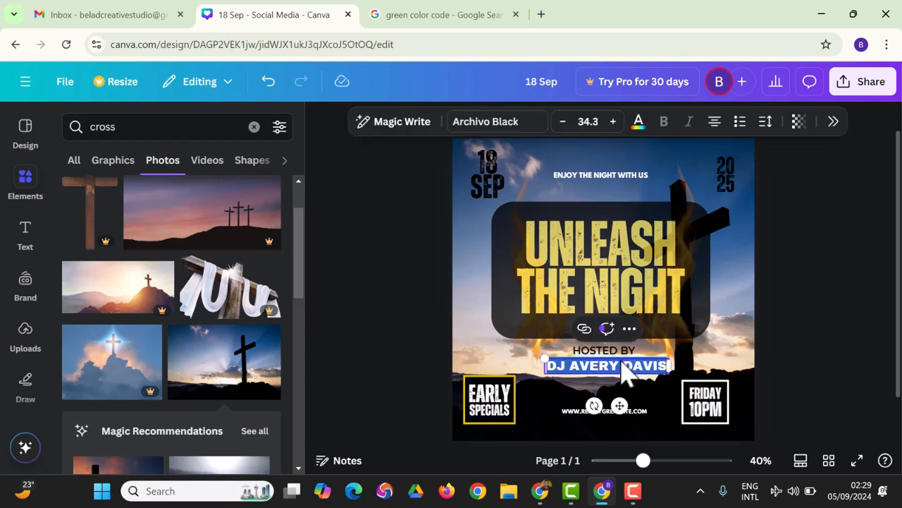
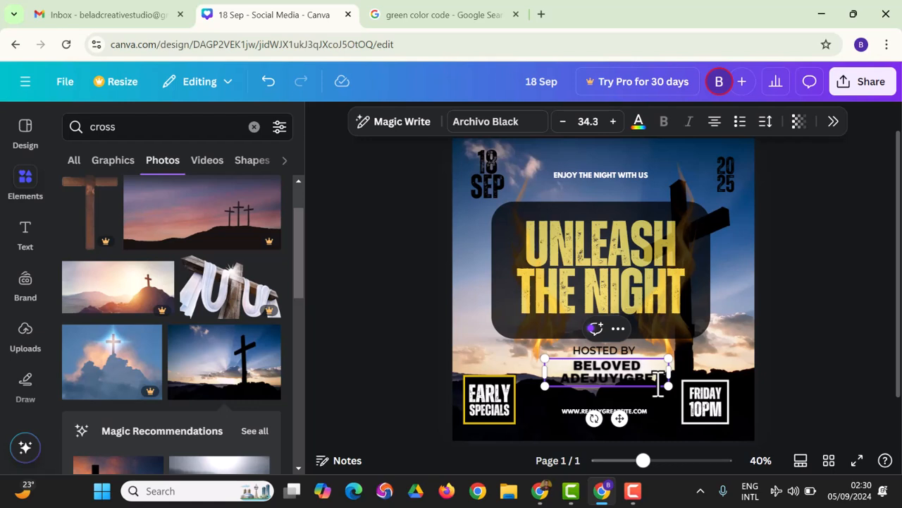
Widen the host name box so it fits one line, nudging it slightly down and right.
drag(541, 372, 483, 365)
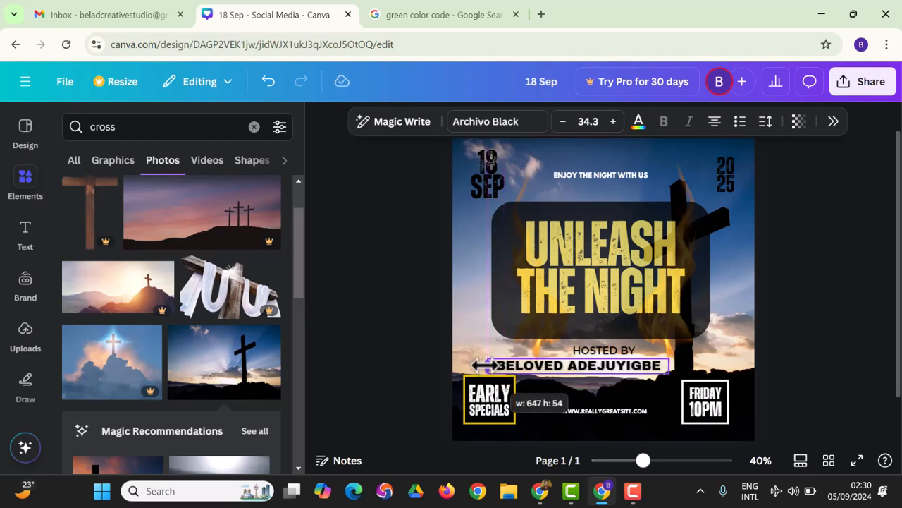
drag(590, 402, 614, 406)
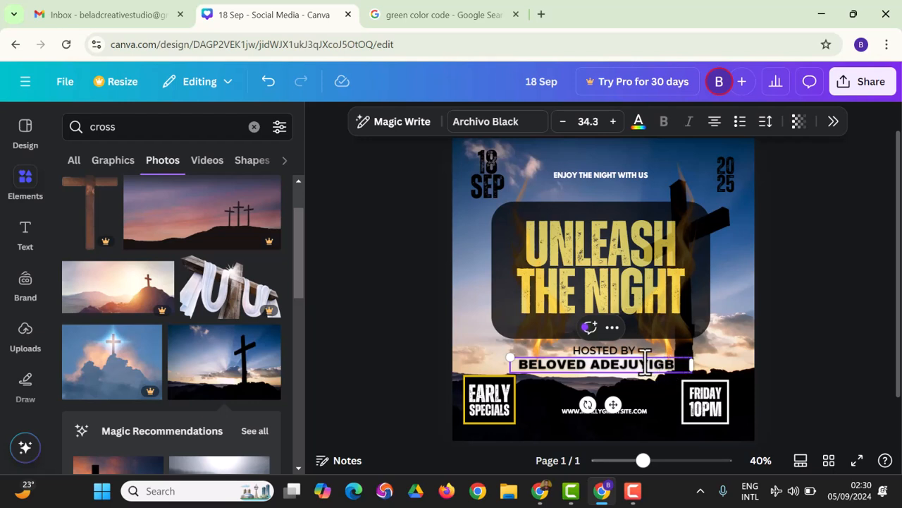
click(611, 329)
mouse_move(735, 246)
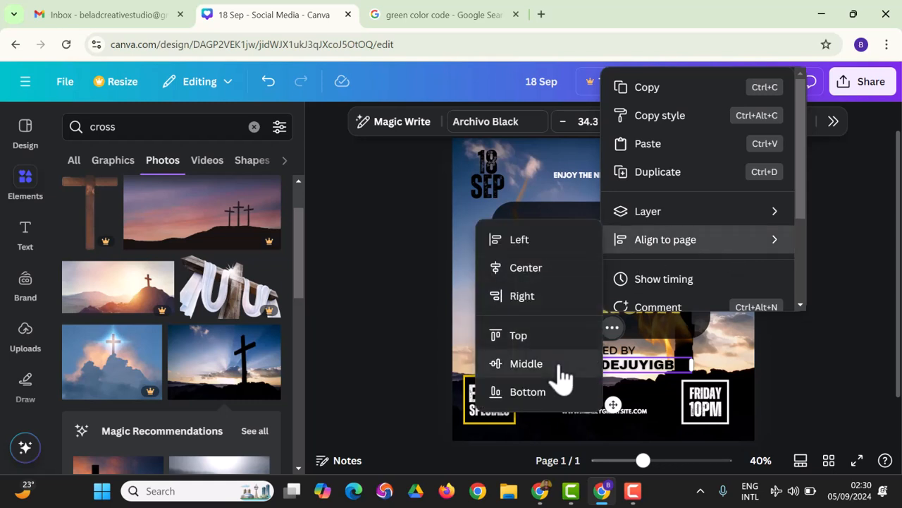
Align the host name line and the UNLEASH THE NIGHT panel to the page's horizontal centre.
click(544, 270)
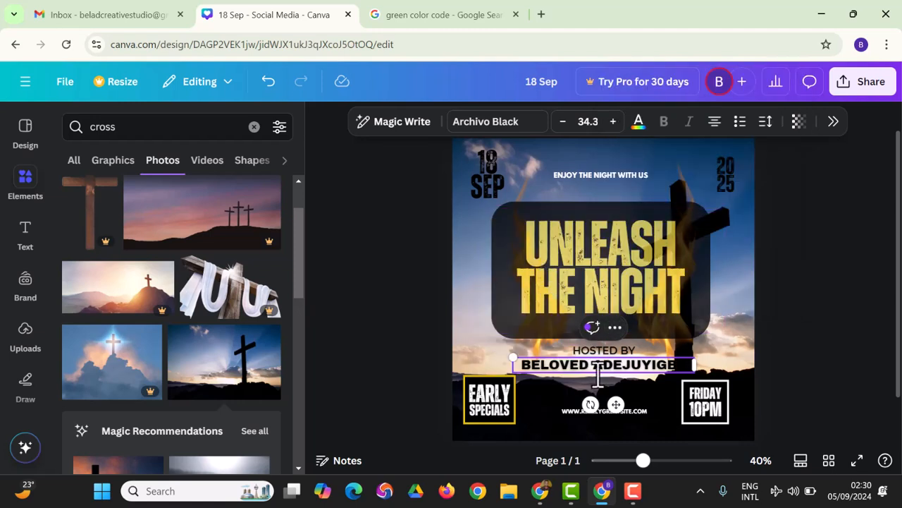
click(795, 281)
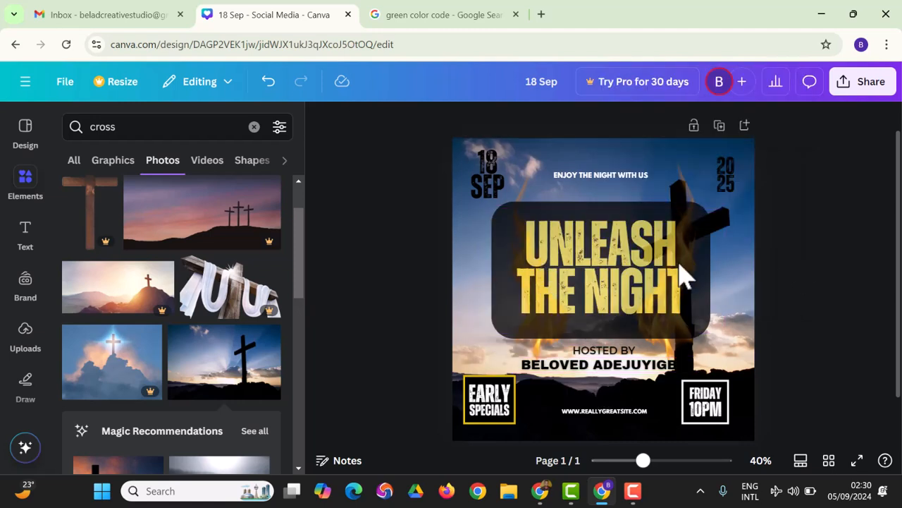
click(634, 264)
click(635, 178)
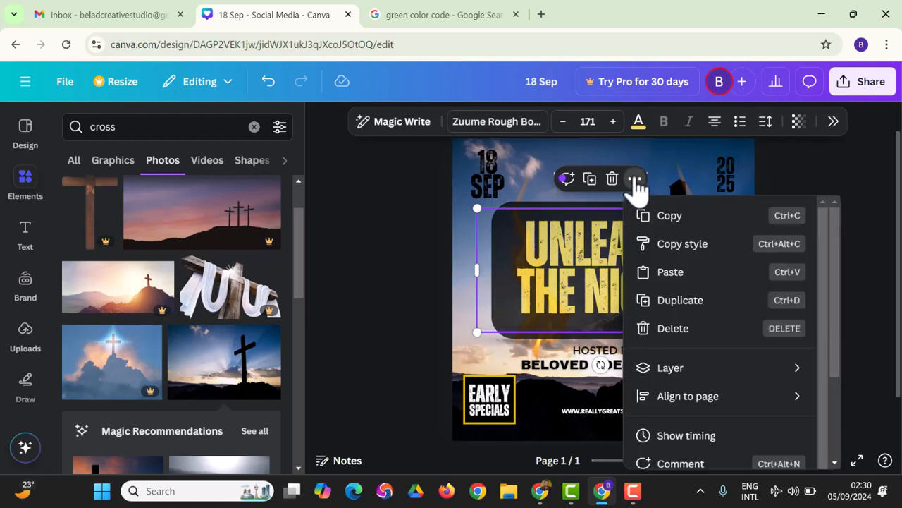
mouse_move(719, 400)
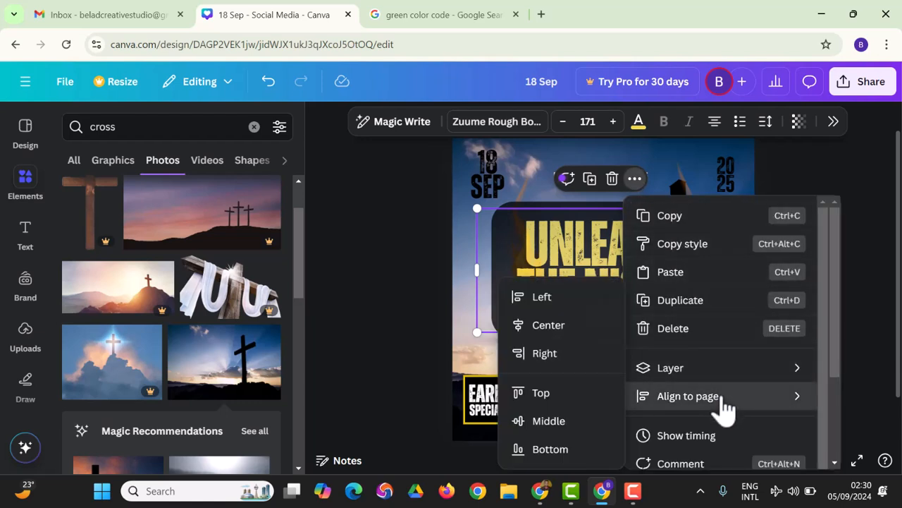
click(550, 326)
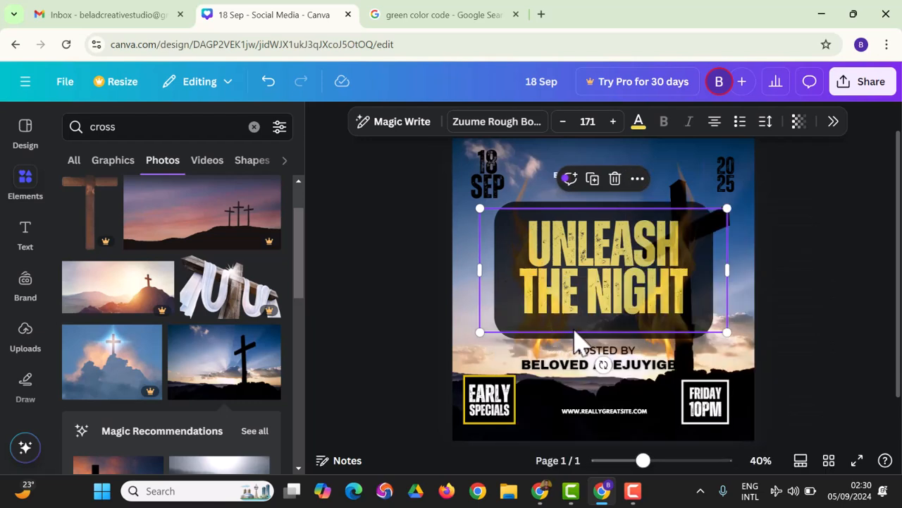
click(866, 300)
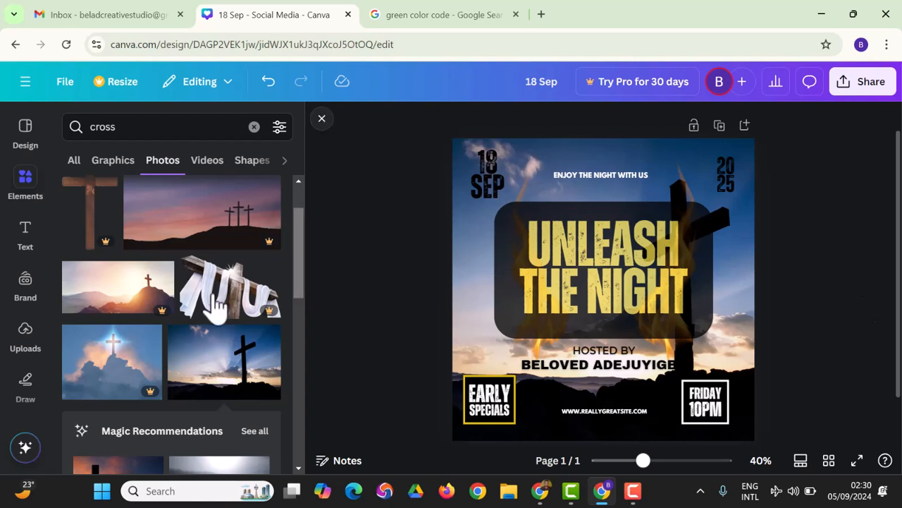
Switch the left sidebar from Text to the Uploads panel.
click(23, 248)
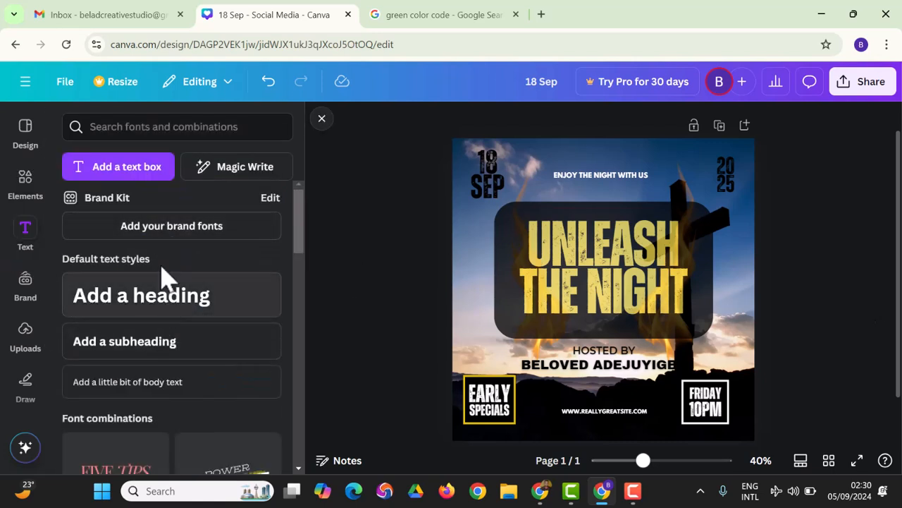
click(25, 335)
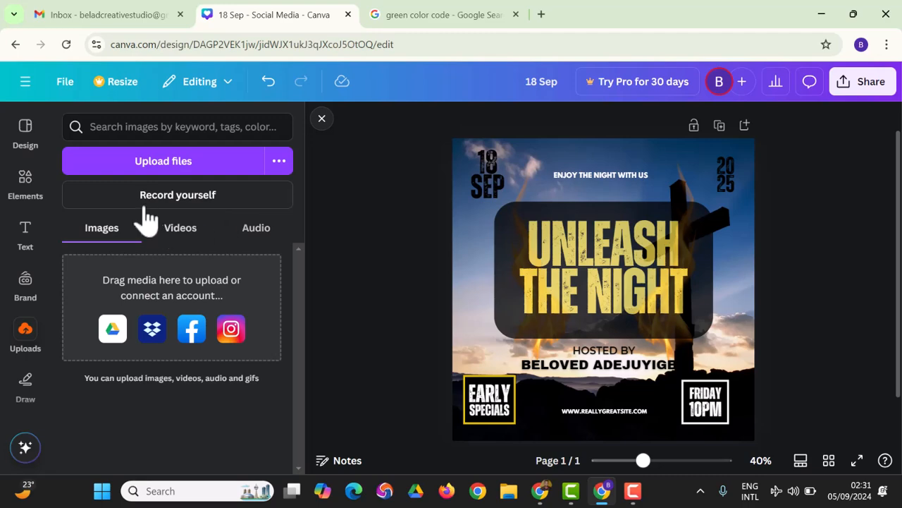
Upload the fewdwwjala photo from the Pictures folder to Canva.
click(149, 162)
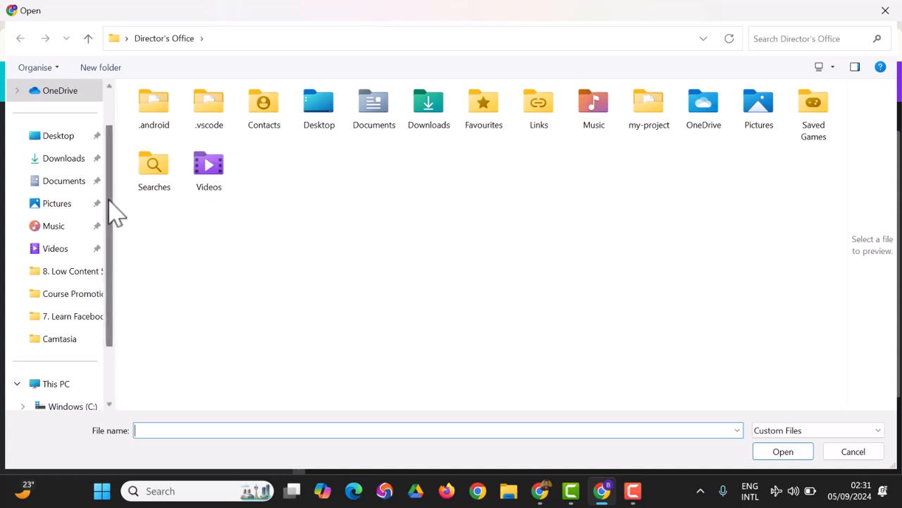
click(65, 185)
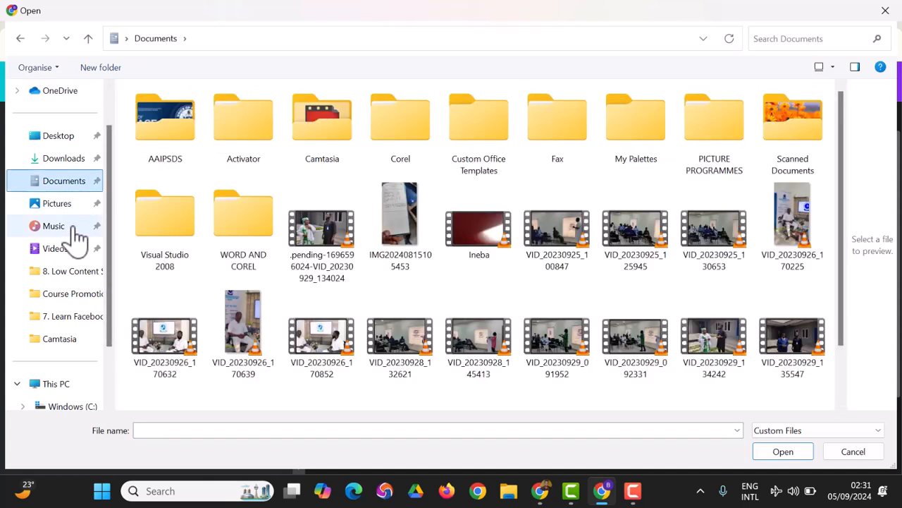
click(60, 206)
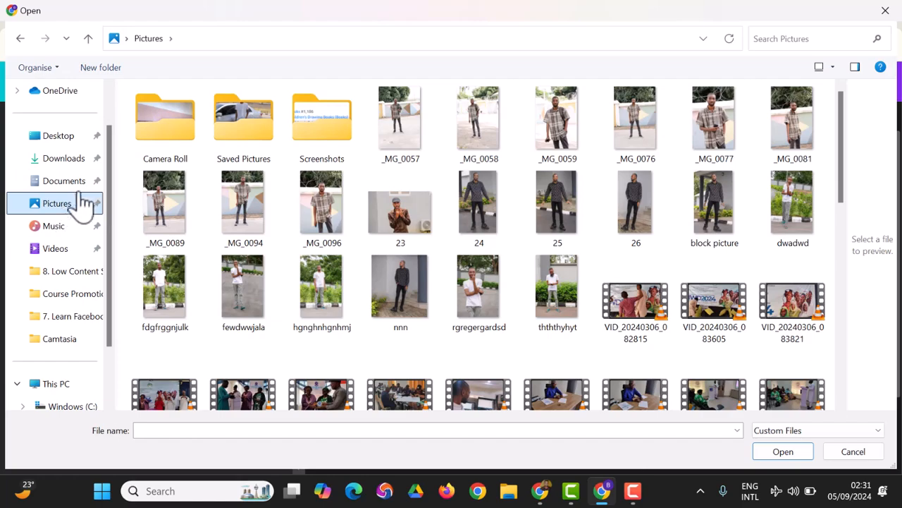
scroll(359, 261, down, 3)
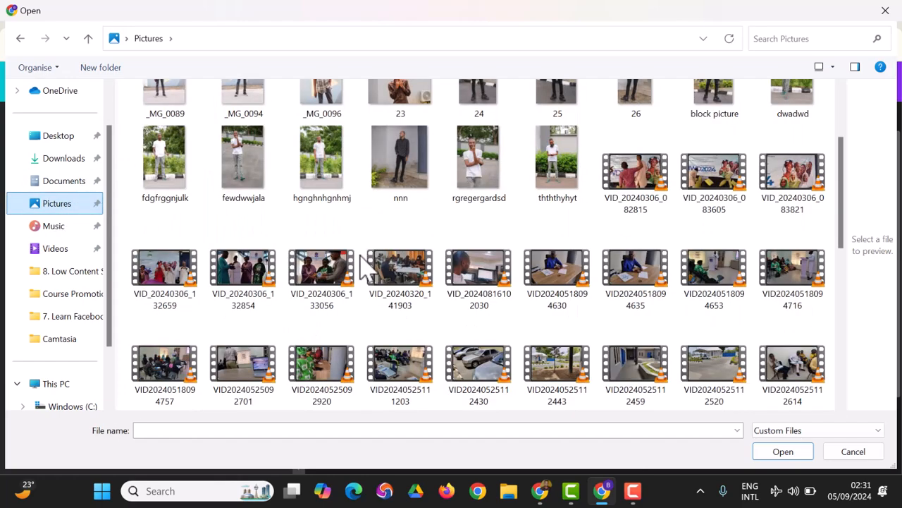
scroll(381, 295, down, 8)
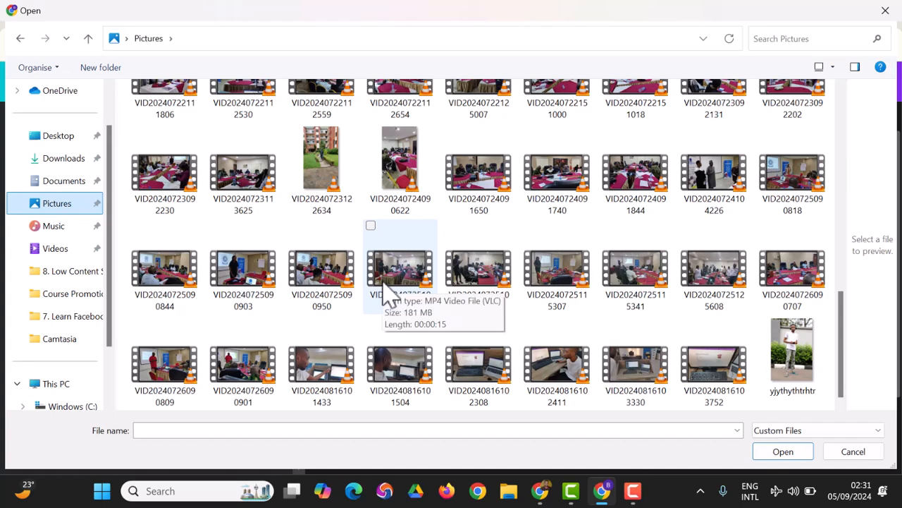
scroll(384, 294, up, 15)
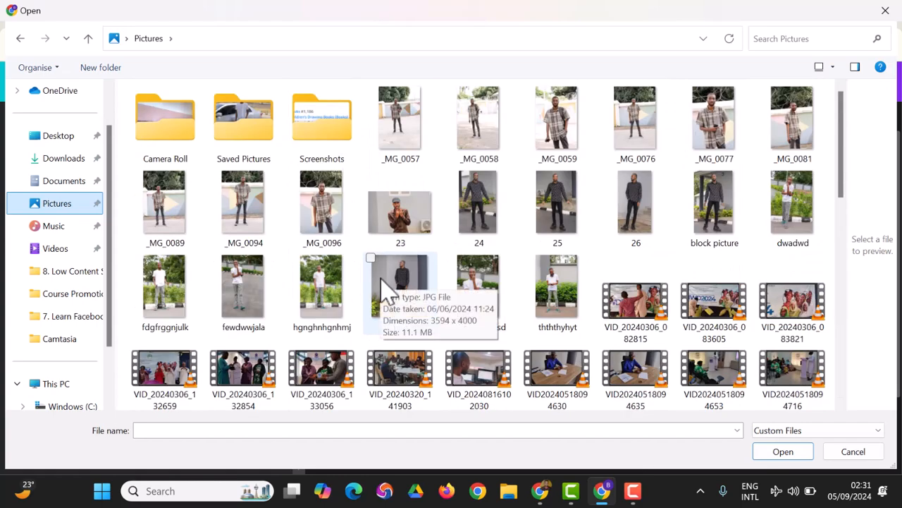
click(243, 326)
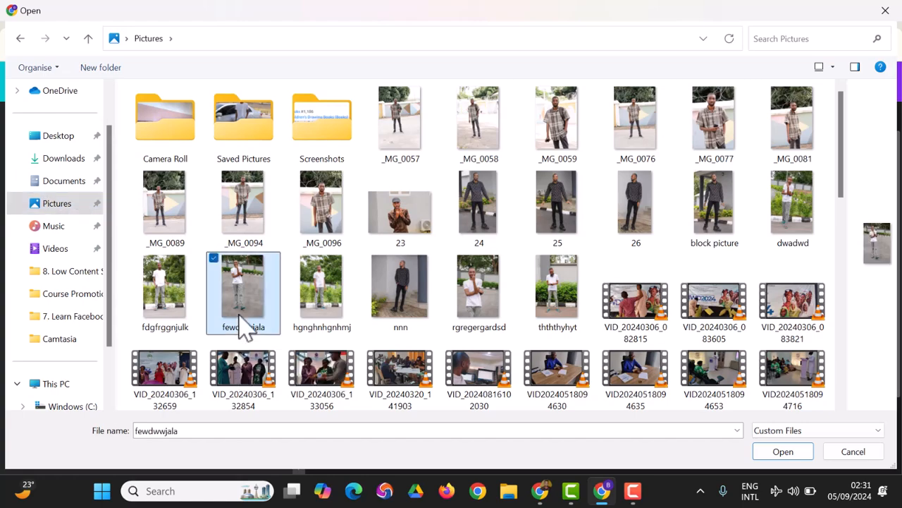
click(794, 453)
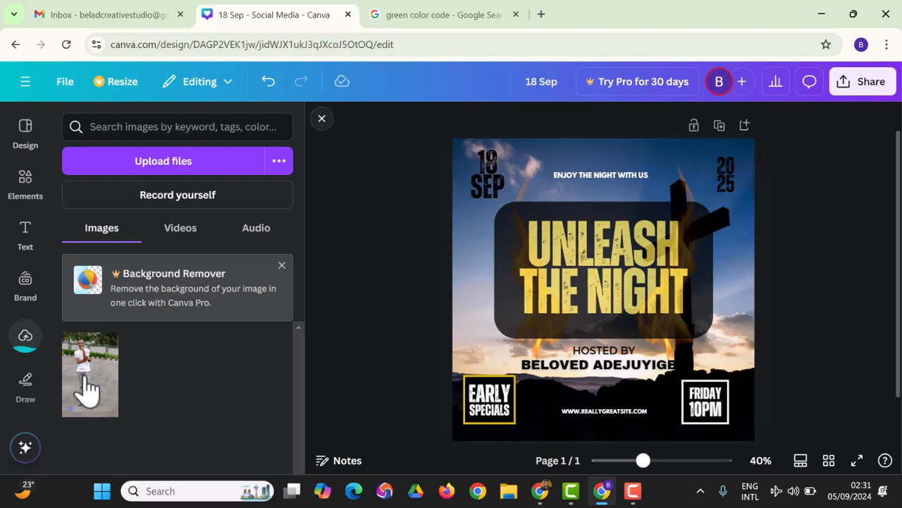
click(85, 388)
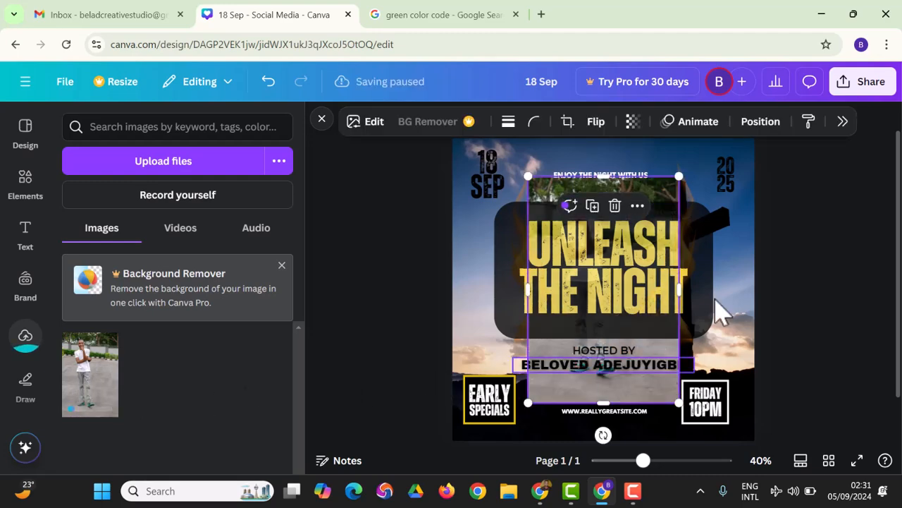
drag(631, 401, 770, 383)
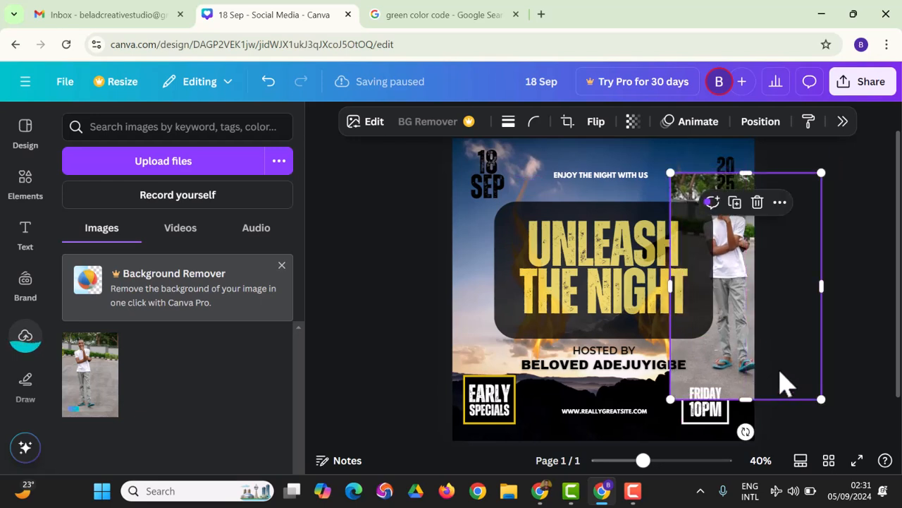
key(Delete)
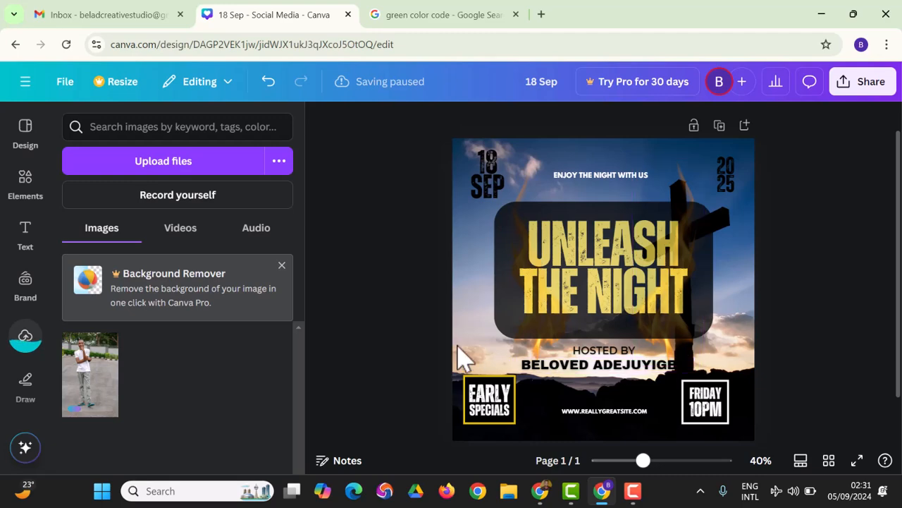
click(513, 490)
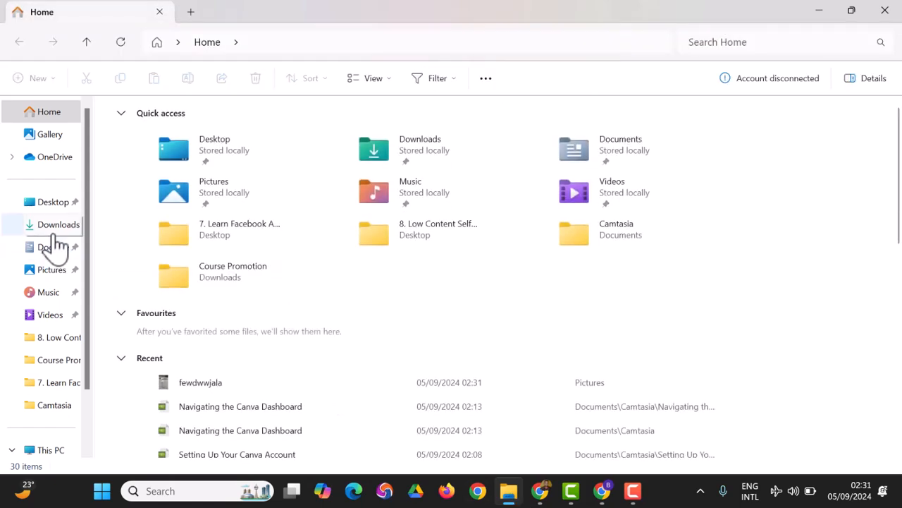
Drag the DAY 2 image from Downloads > Amazon Book Challenge into Canva's uploads.
click(54, 227)
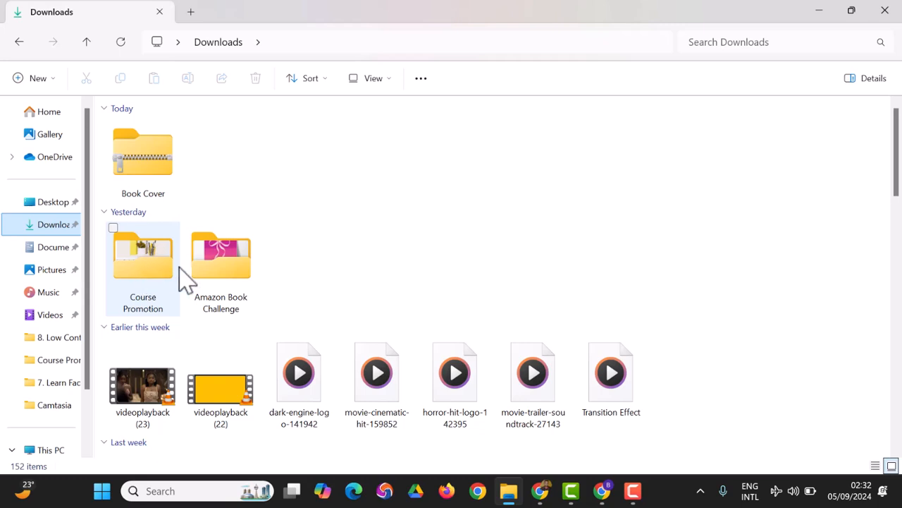
double_click(198, 281)
drag(161, 177, 176, 246)
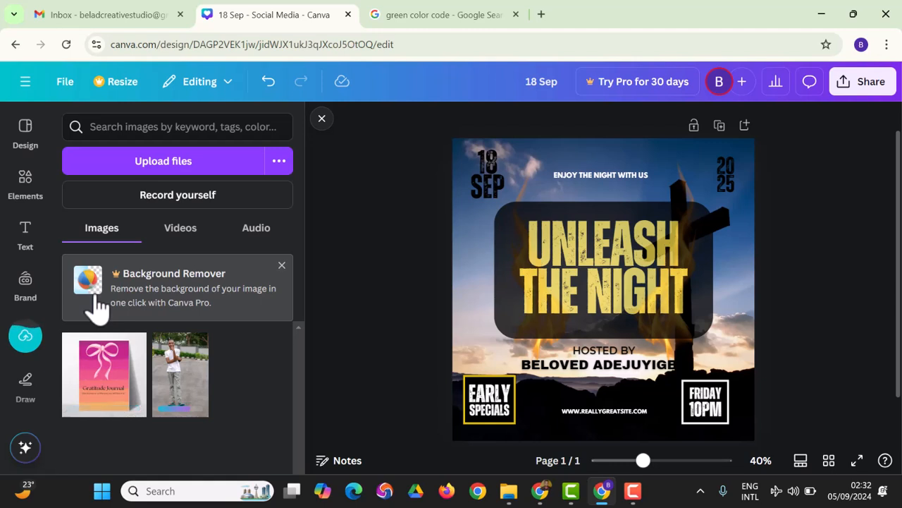
Change the design title from 18 Sep to 'First Design'.
click(558, 81)
text(First Design)
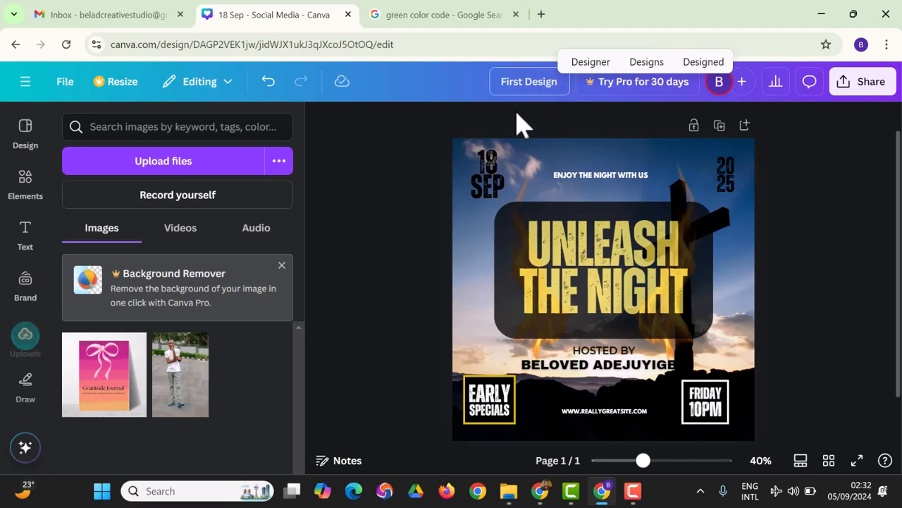
click(850, 249)
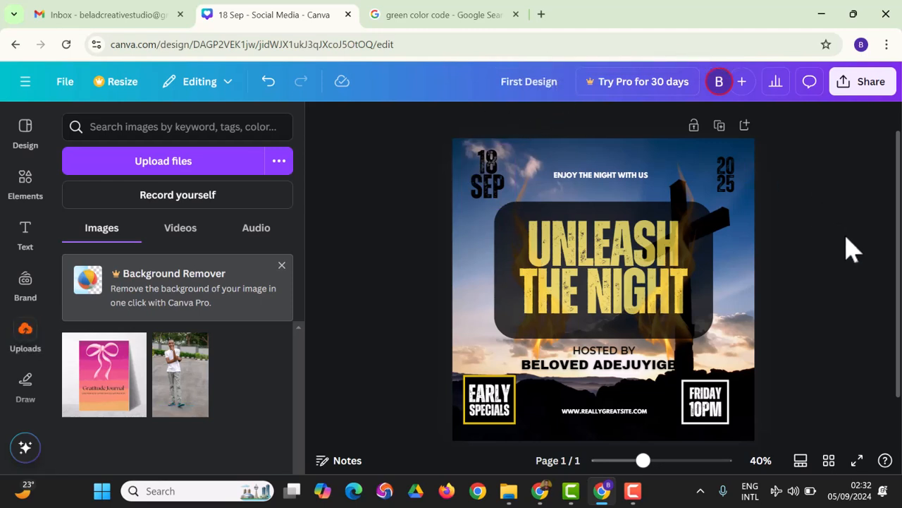
Download the flyer as First Design.jpg at 1,080 × 1,080 px, quality 80.
click(868, 95)
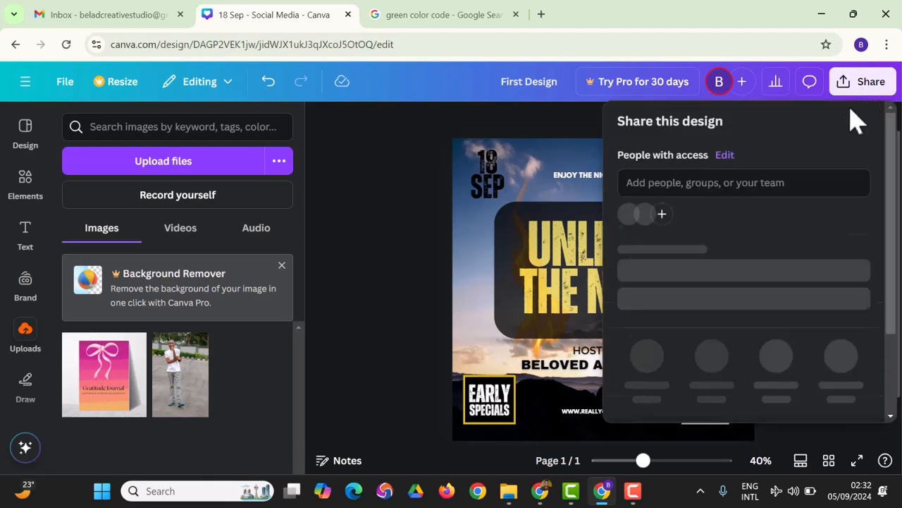
scroll(786, 257, down, 2)
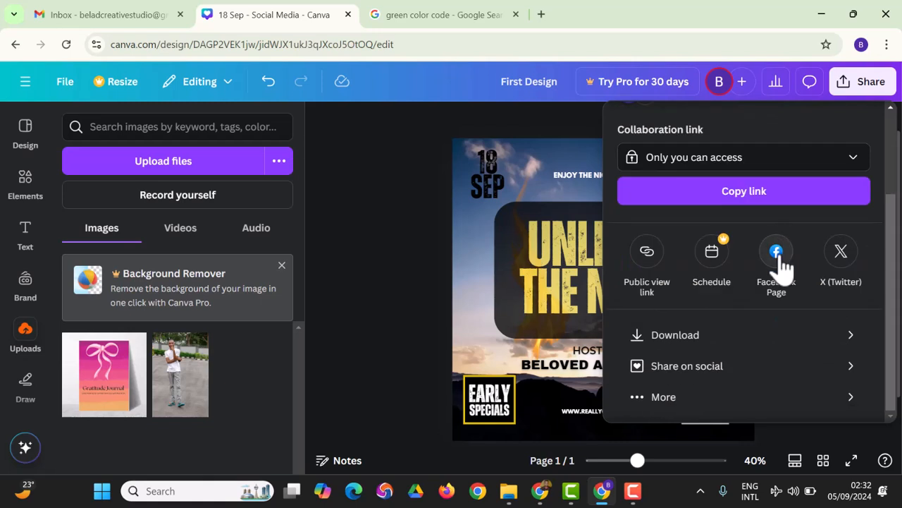
click(736, 340)
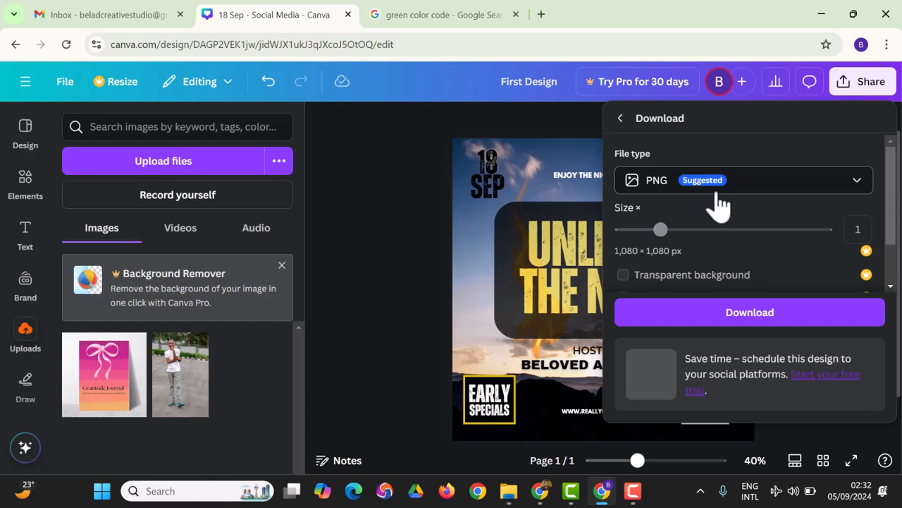
click(713, 187)
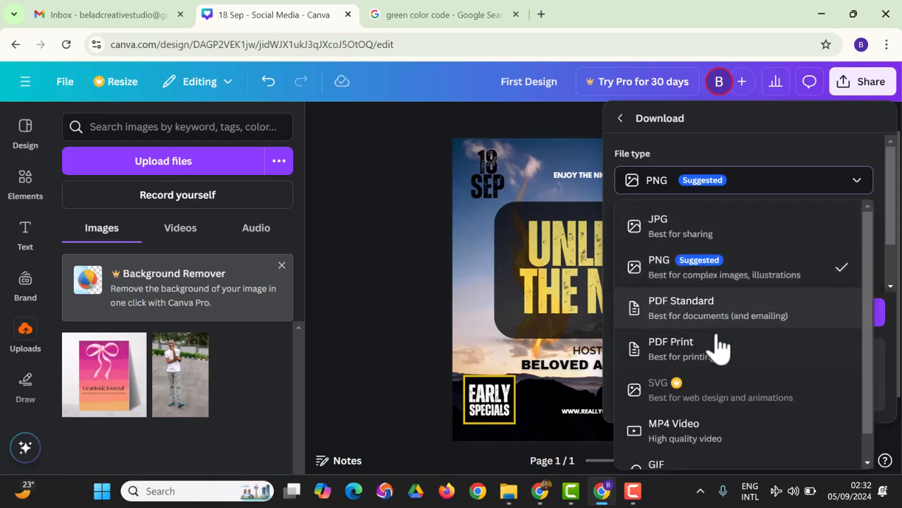
scroll(719, 356, down, 1)
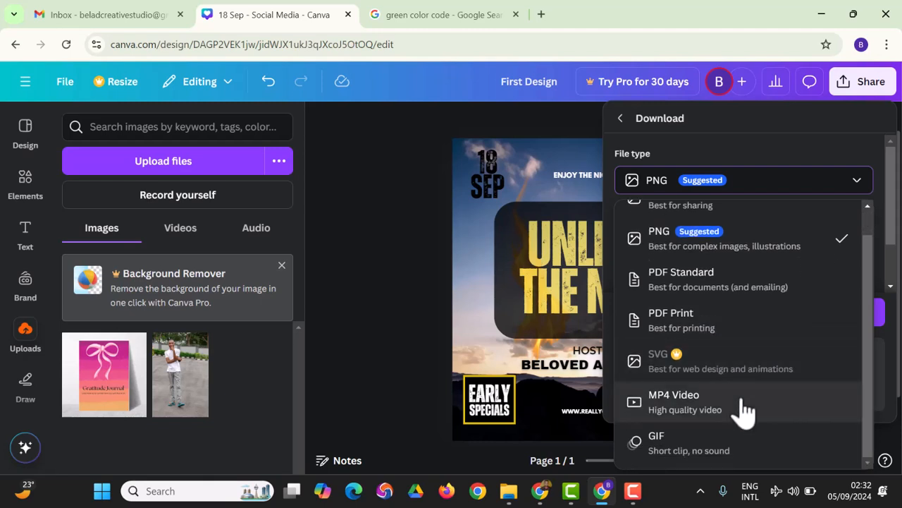
scroll(726, 352, up, 1)
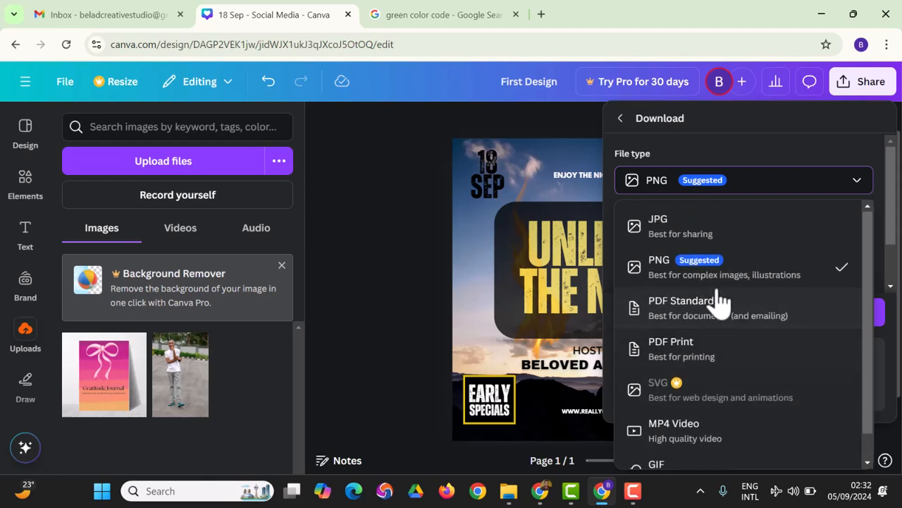
click(704, 233)
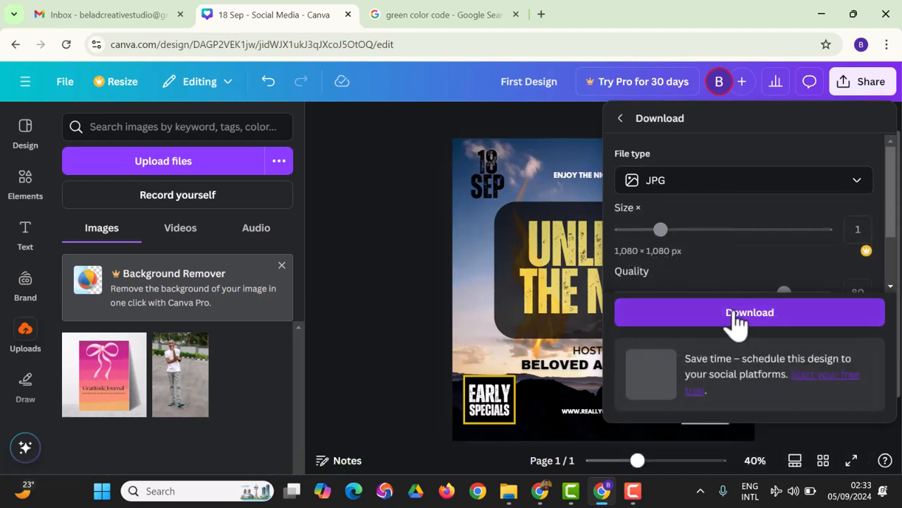
scroll(747, 219, down, 2)
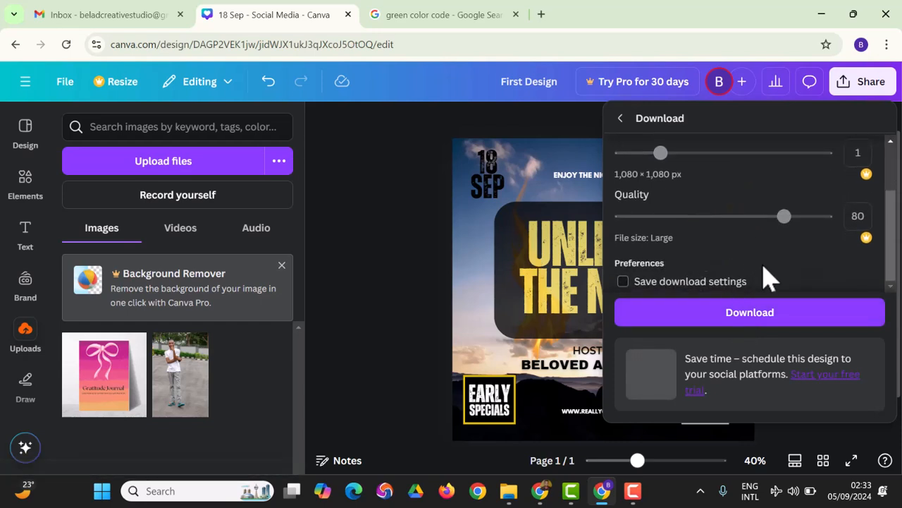
click(750, 321)
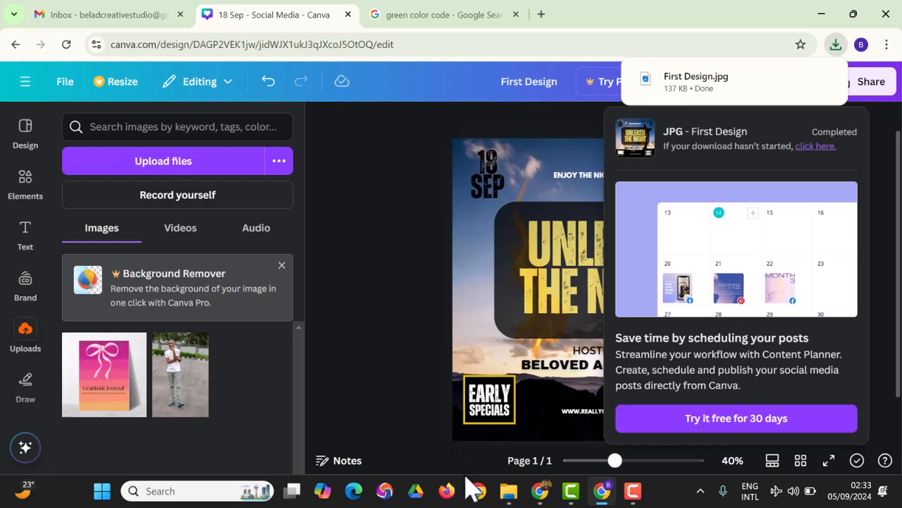
Open First Design.jpg from File Explorer's Downloads folder in the Photos viewer.
mouse_move(509, 501)
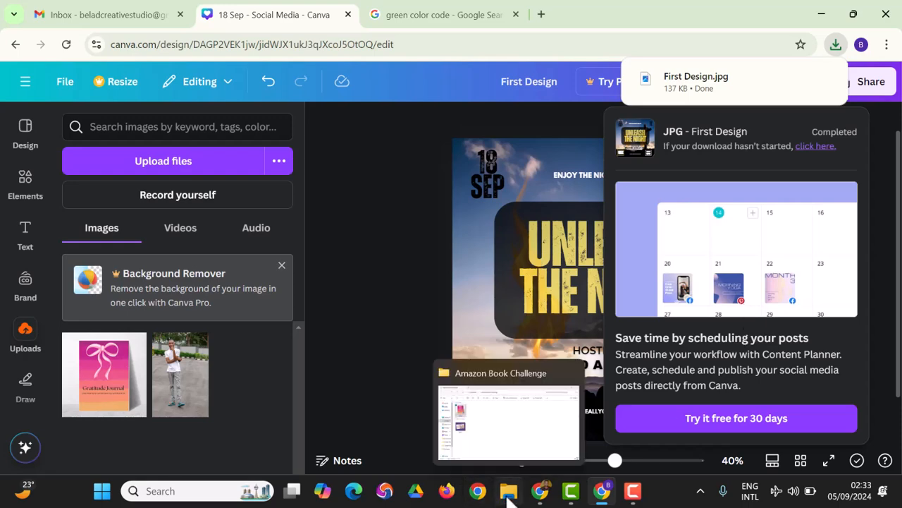
click(509, 493)
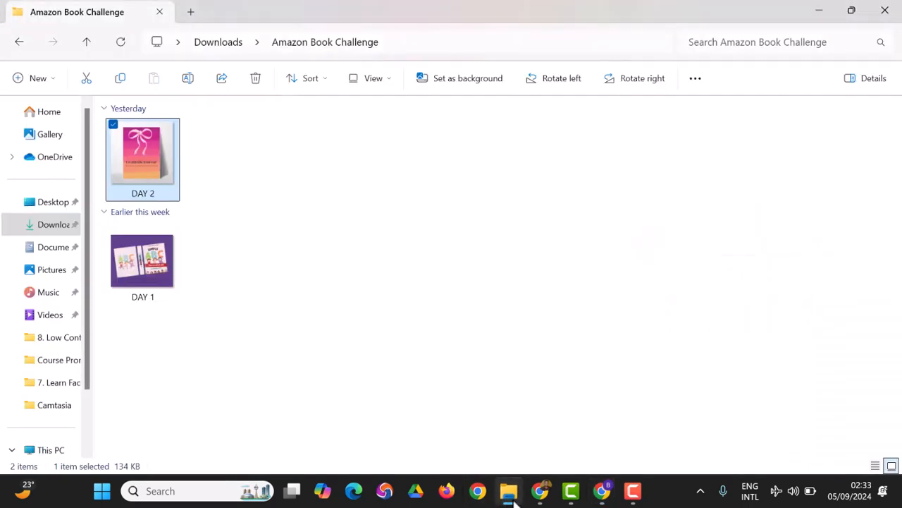
click(47, 230)
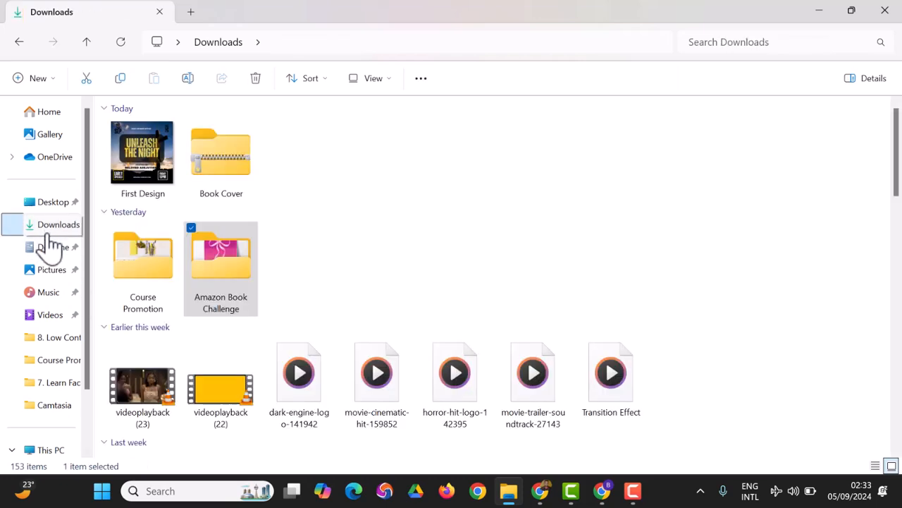
click(141, 176)
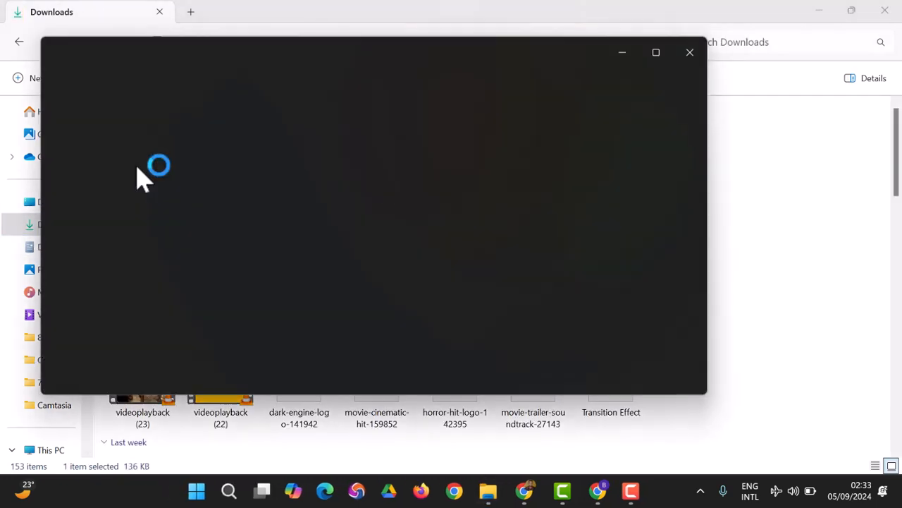
click(654, 58)
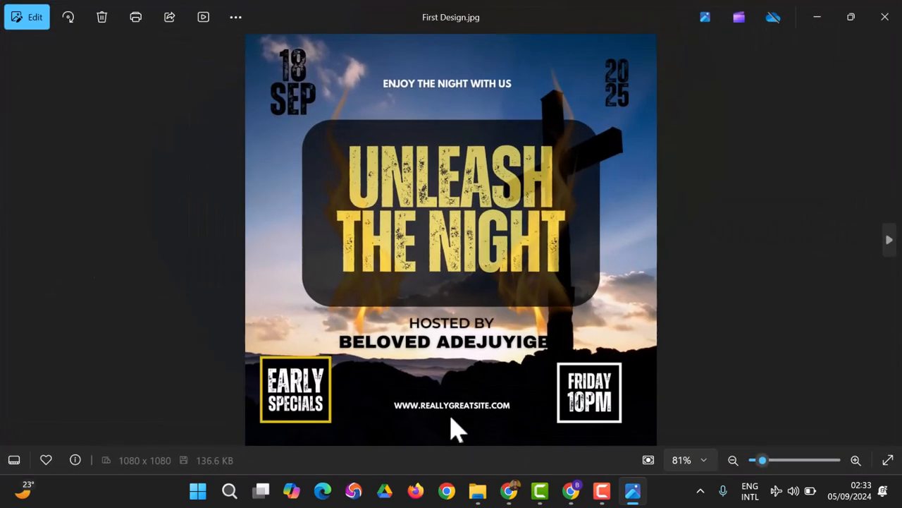